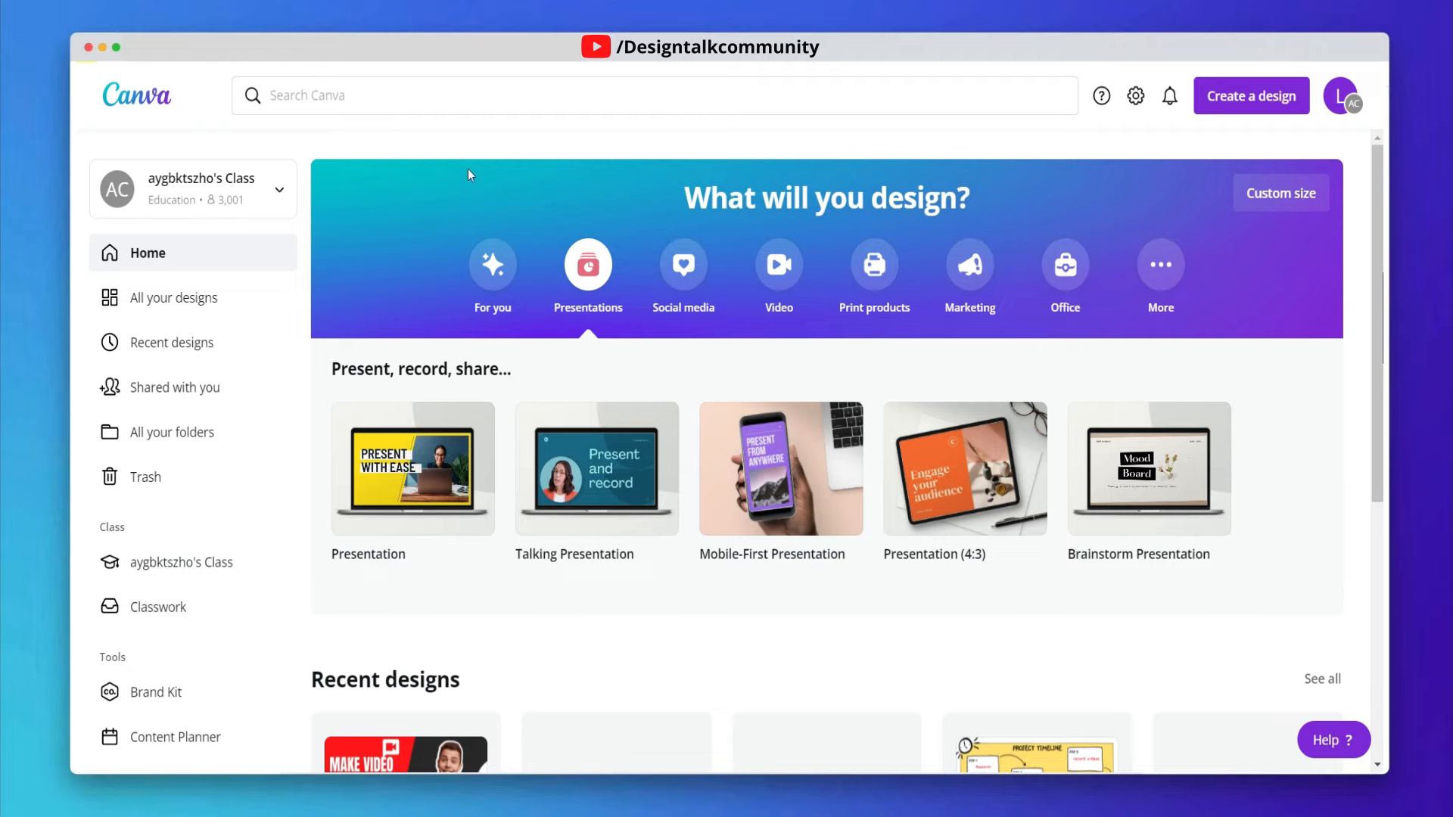
- Open the YouTube Thumbnail template collection from the Social media design category
{"action": "left_click", "coordinate": [684, 279]}
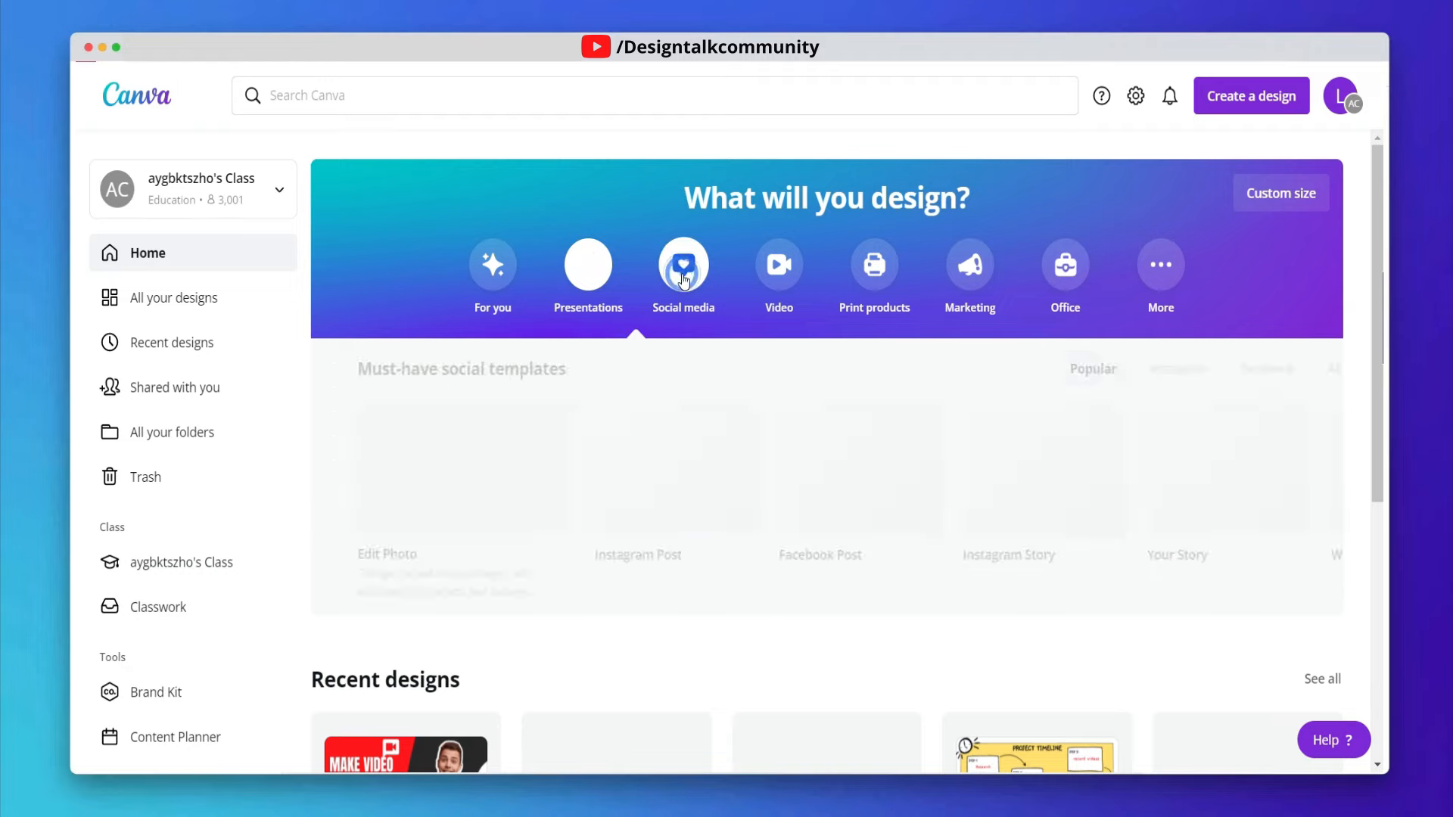
{"action": "left_click", "coordinate": [1347, 472]}
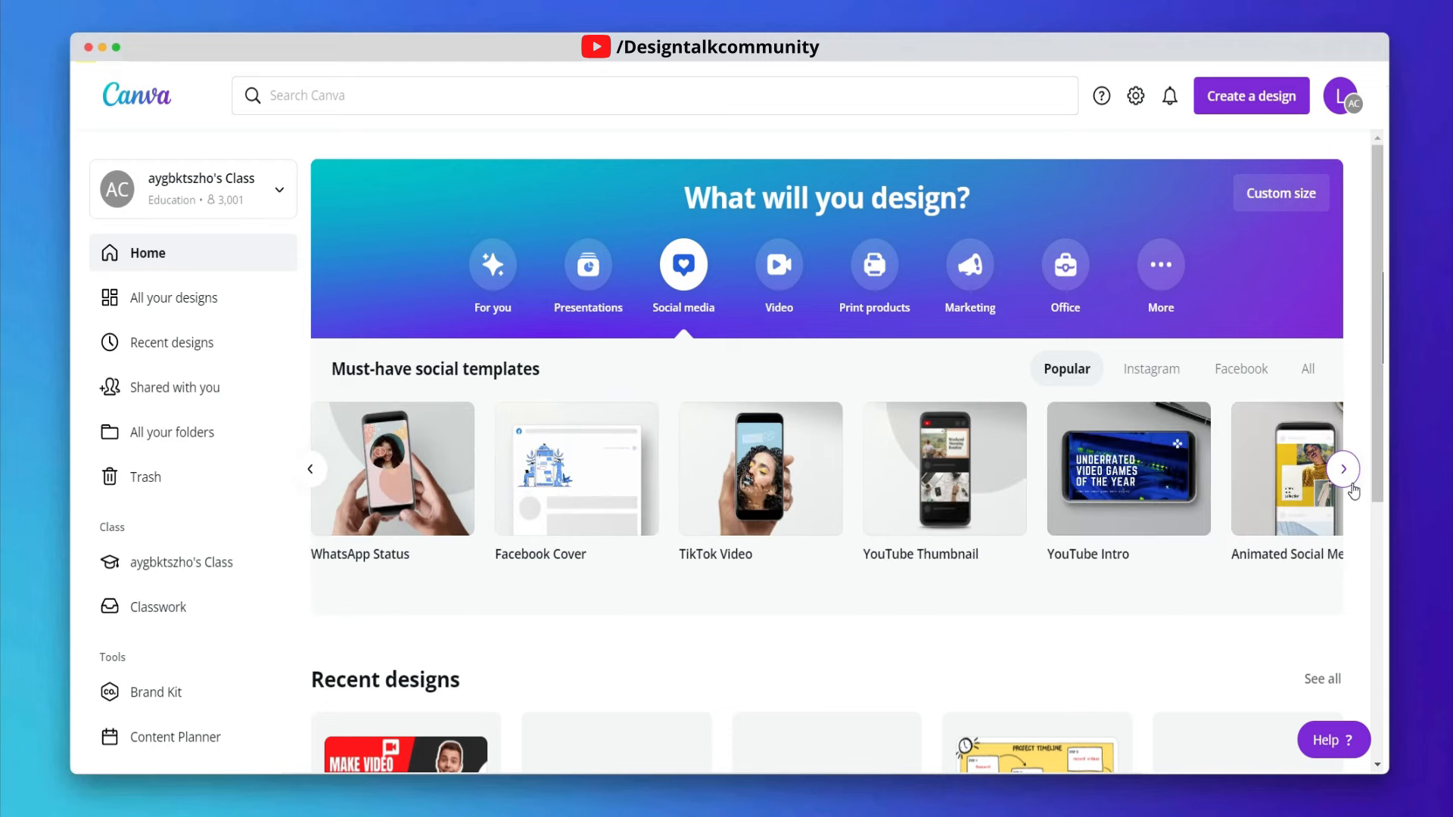
{"action": "mouse_move", "coordinate": [989, 456]}
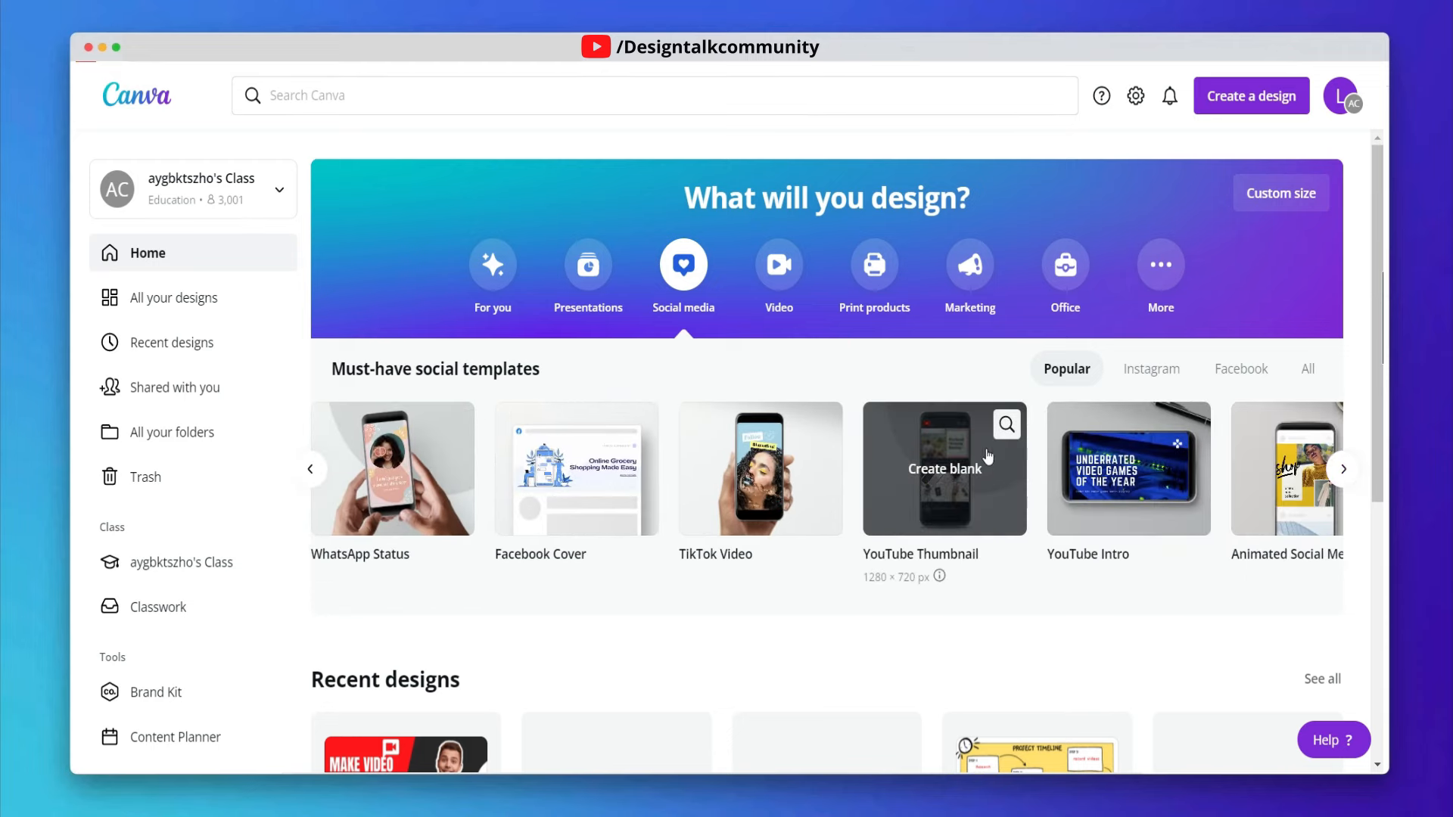
{"action": "left_click", "coordinate": [1005, 428]}
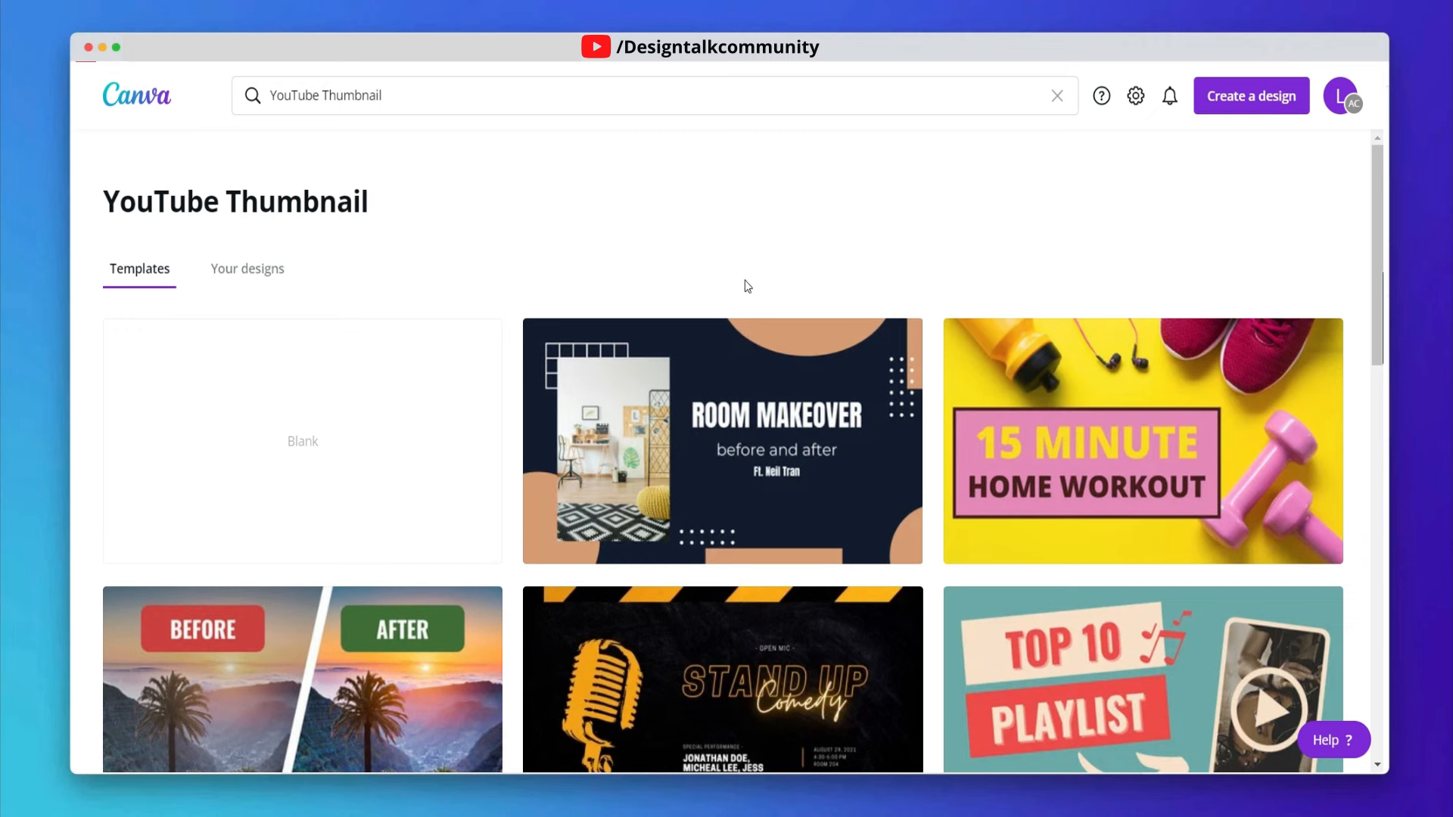
- Browse through the YouTube Thumbnail templates
{"action": "scroll", "coordinate": [749, 288], "scroll_direction": "down", "scroll_amount": 6}
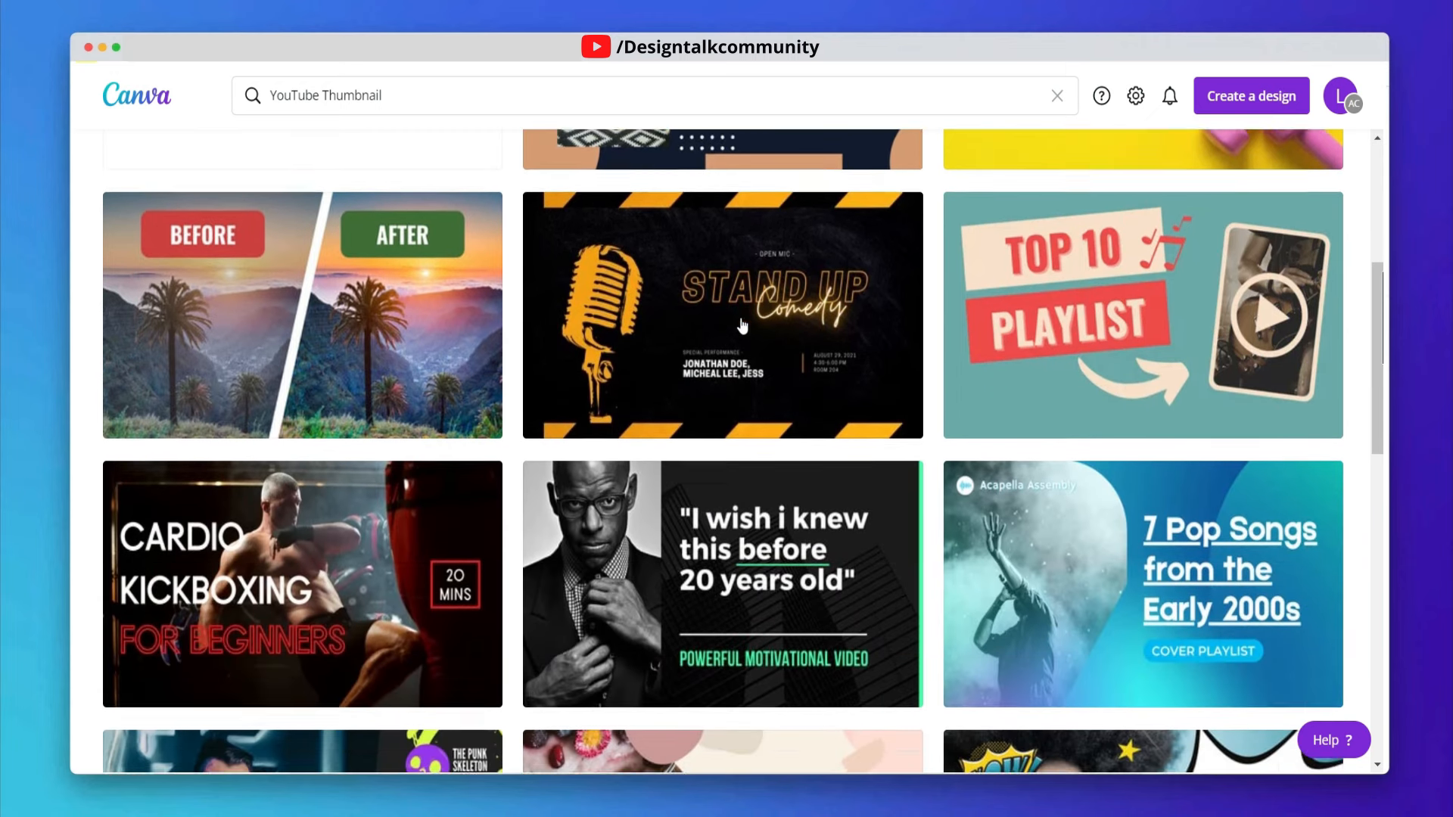
{"action": "scroll", "coordinate": [566, 325], "scroll_direction": "down", "scroll_amount": 5}
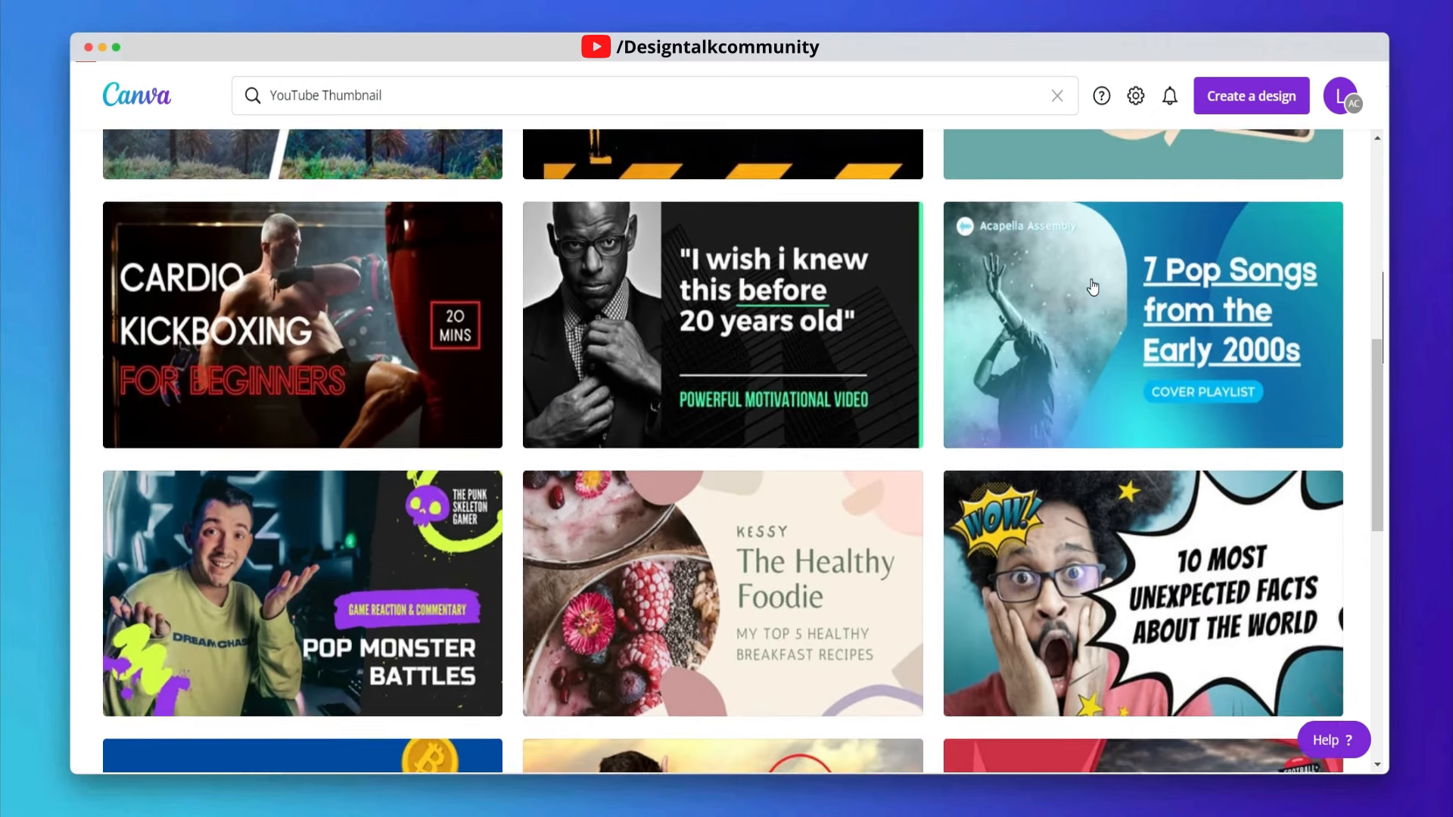
{"action": "scroll", "coordinate": [566, 325], "scroll_direction": "down", "scroll_amount": 2}
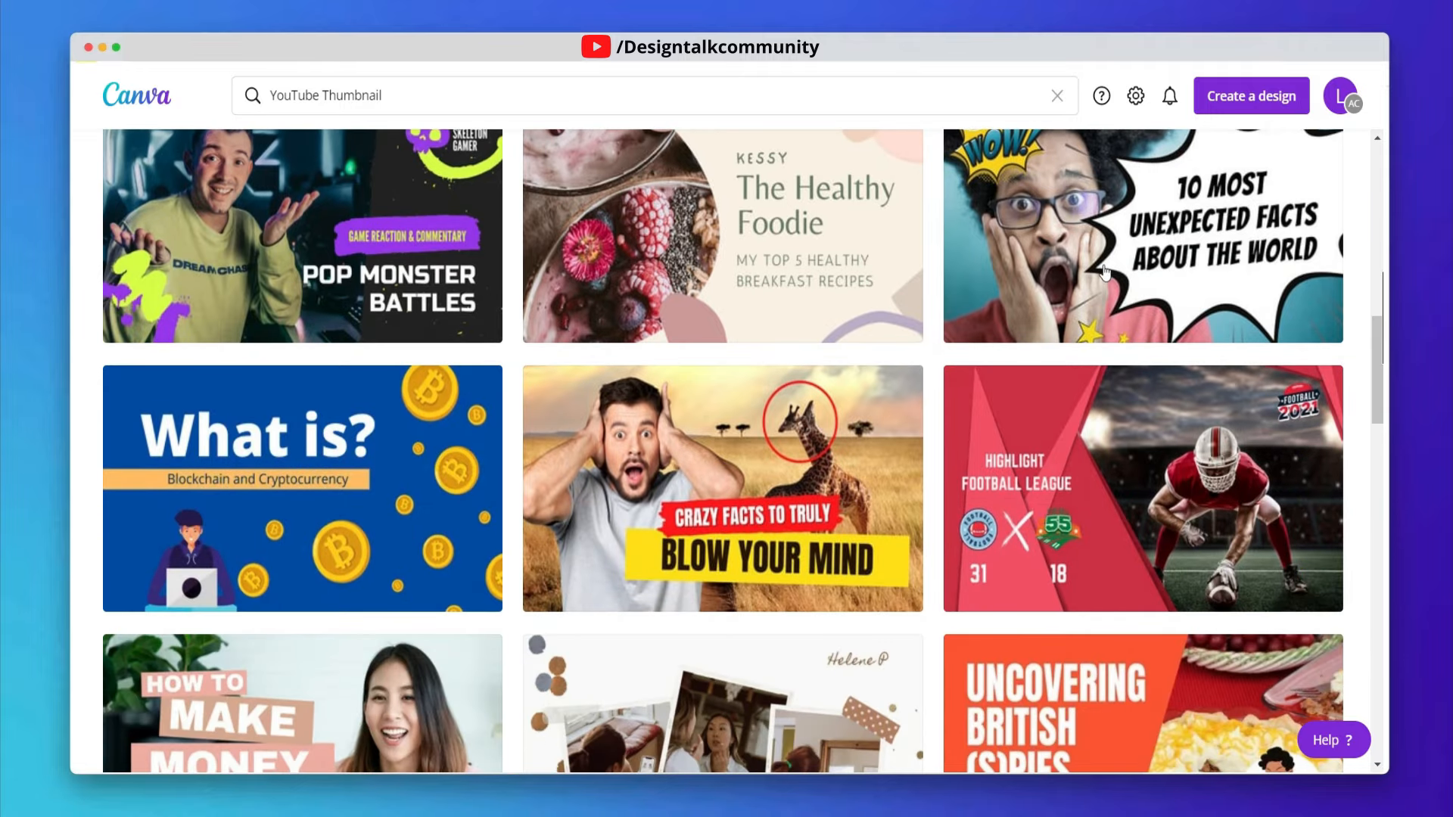
{"action": "scroll", "coordinate": [1105, 273], "scroll_direction": "down", "scroll_amount": 10}
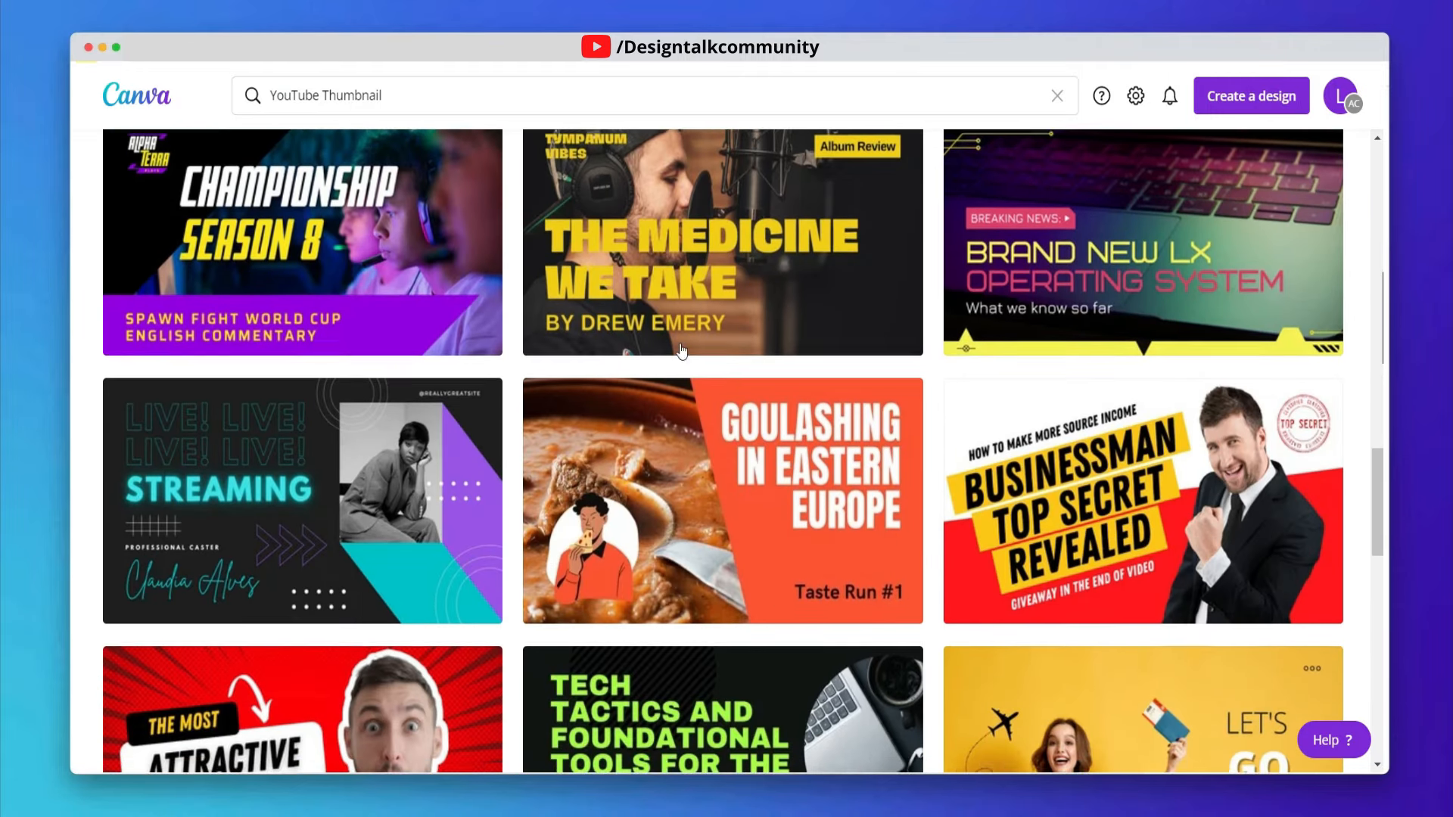
{"action": "scroll", "coordinate": [681, 351], "scroll_direction": "down", "scroll_amount": 1}
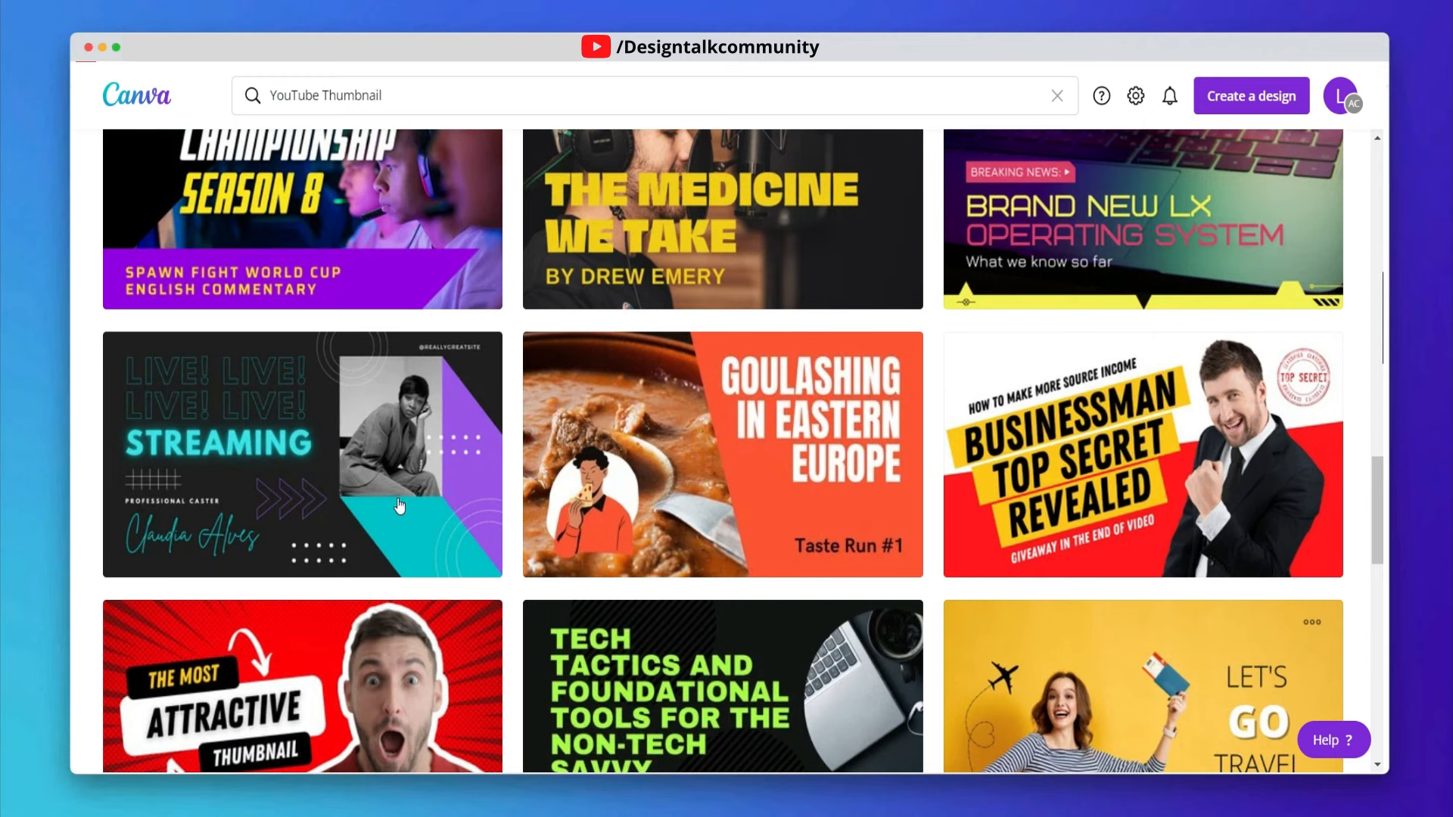
{"action": "scroll", "coordinate": [400, 506], "scroll_direction": "down", "scroll_amount": 3}
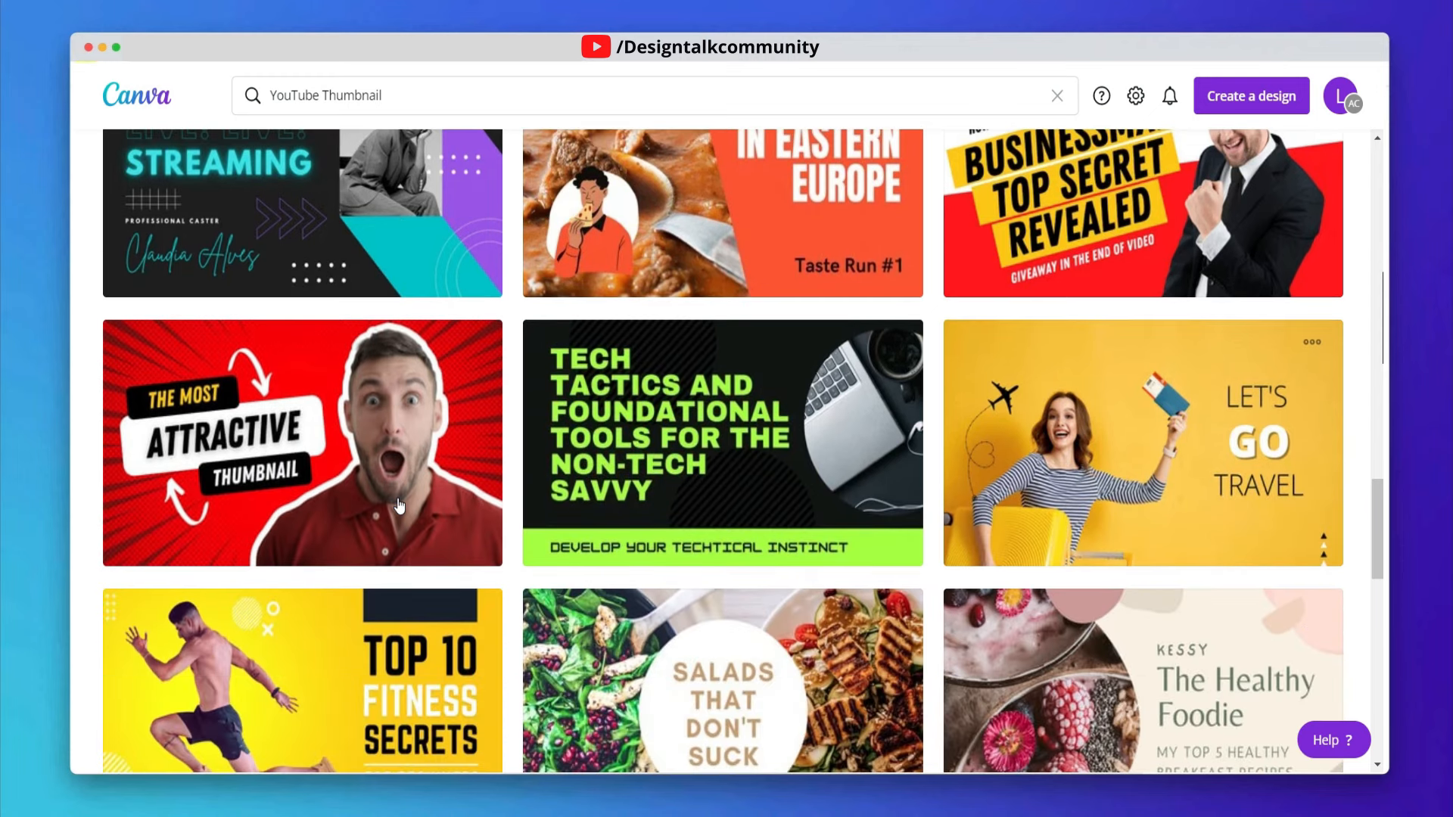
{"action": "scroll", "coordinate": [400, 506], "scroll_direction": "up", "scroll_amount": 3}
{"action": "scroll", "coordinate": [400, 506], "scroll_direction": "down", "scroll_amount": 20}
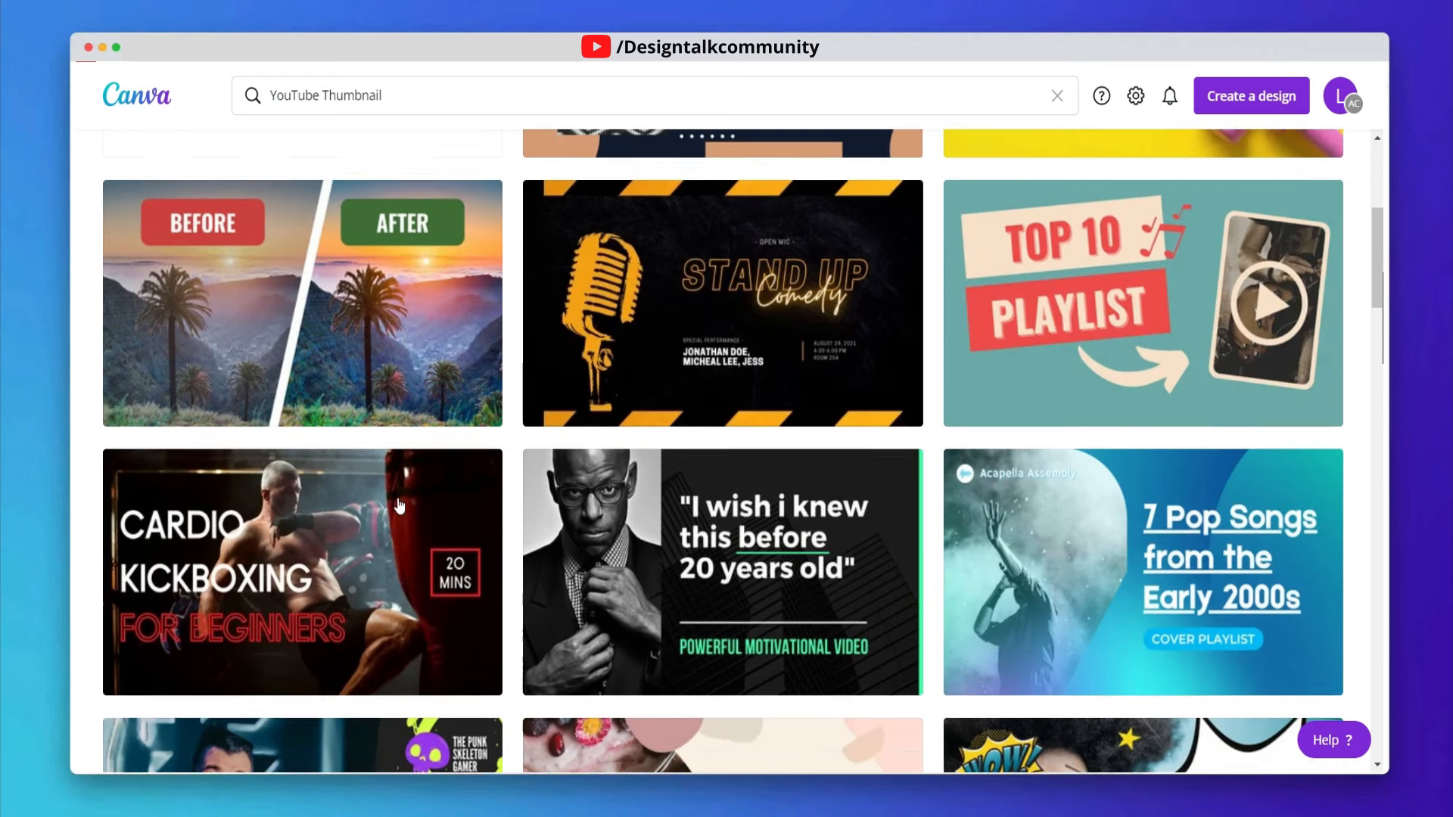
{"action": "scroll", "coordinate": [400, 505], "scroll_direction": "up", "scroll_amount": 4}
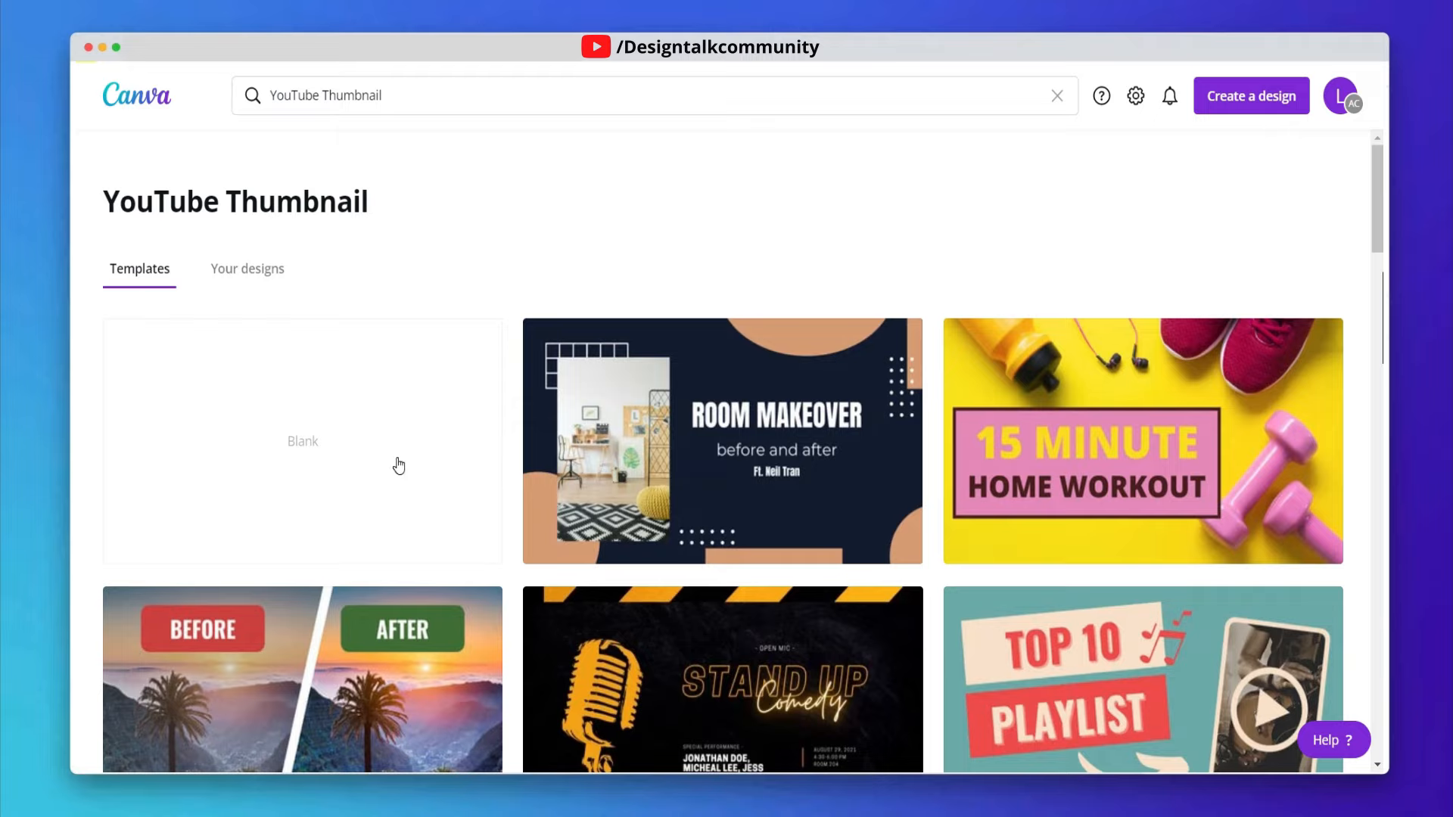
- Create a blank YouTube Thumbnail design and rename it Youtube Thumbnail
{"action": "left_click", "coordinate": [326, 437]}
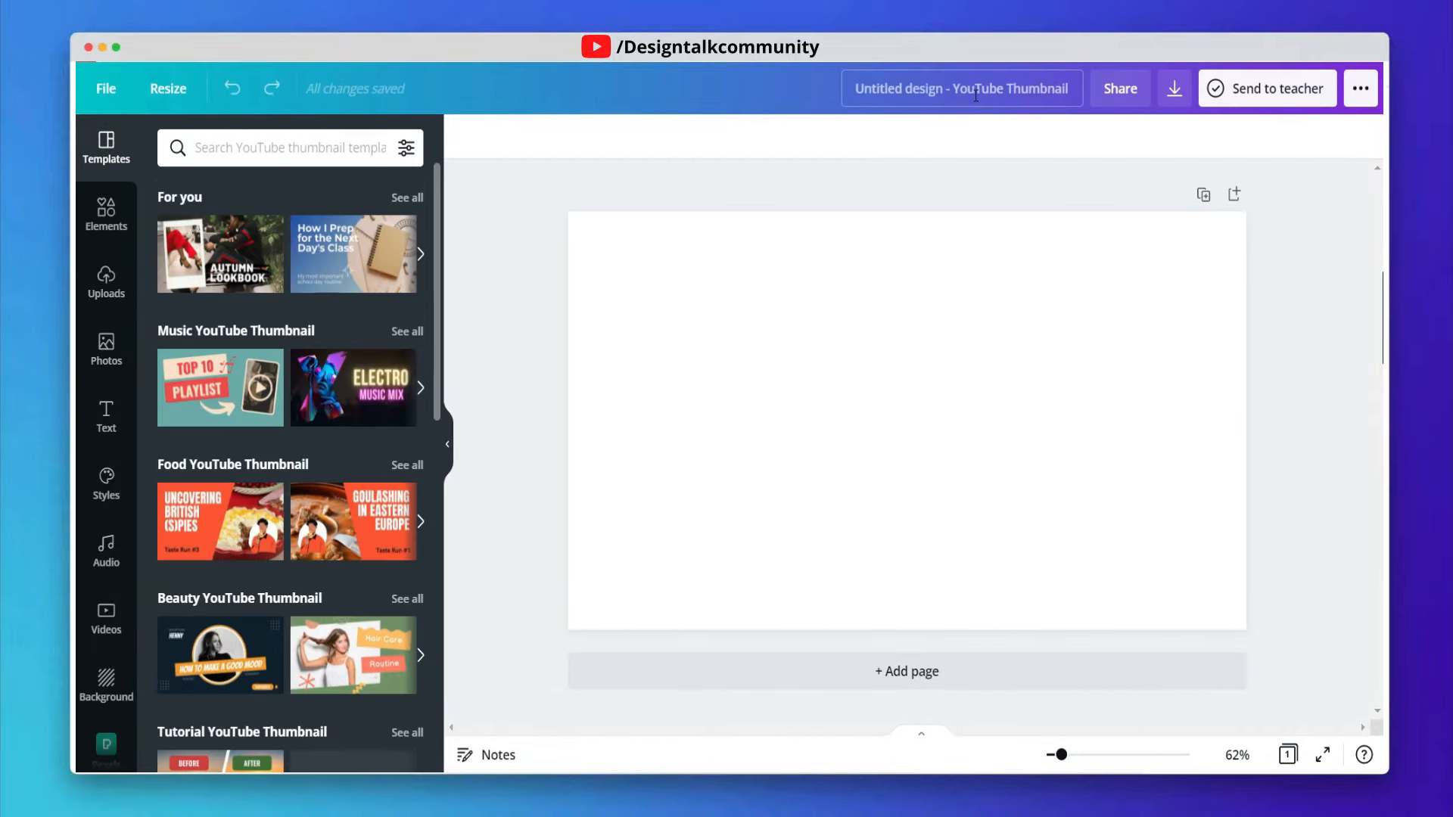
{"action": "left_click", "coordinate": [974, 95]}
{"action": "type", "text": "You"}
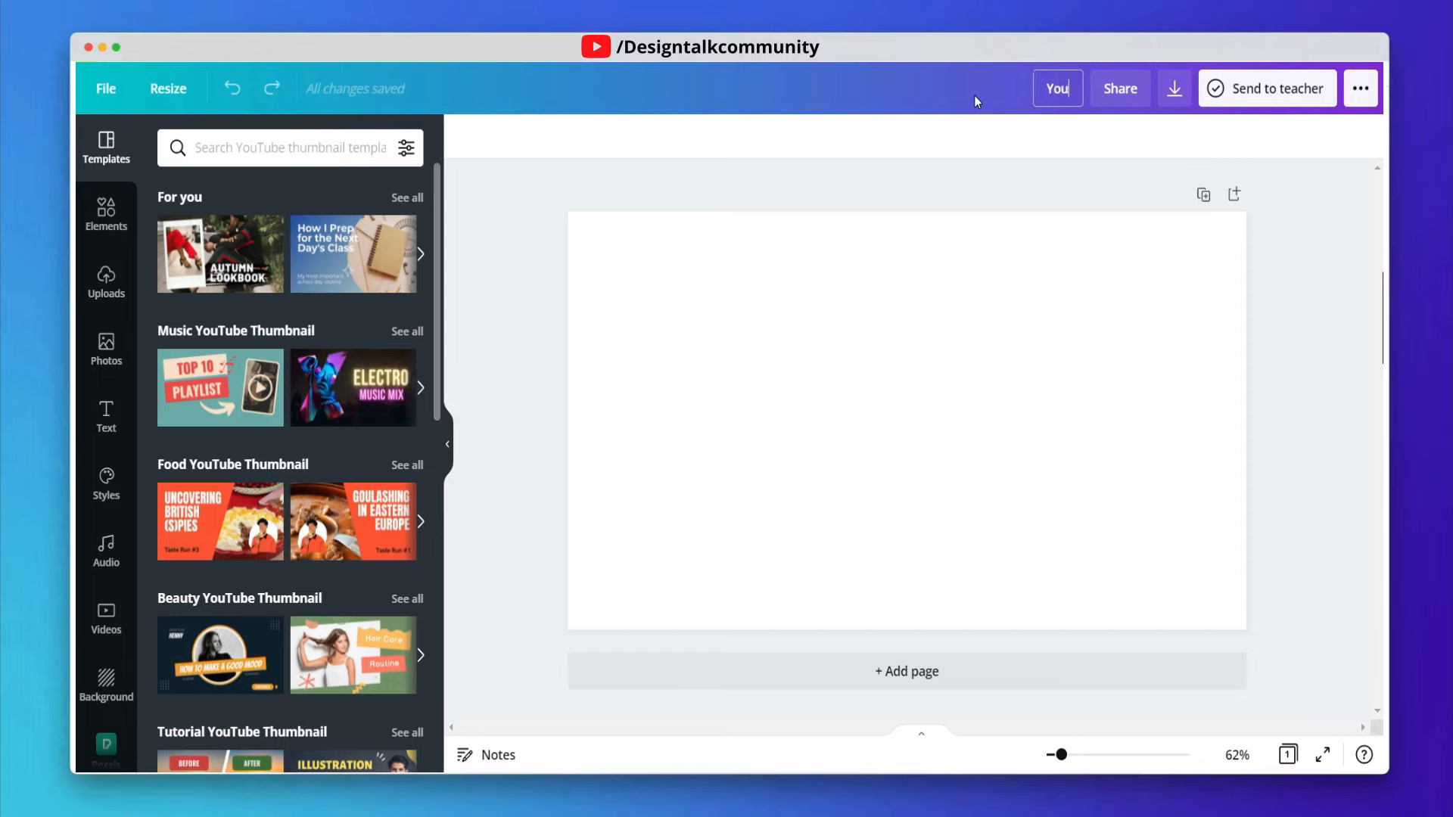
{"action": "type", "text": "tube Thumbnail"}
{"action": "left_click", "coordinate": [950, 154]}
- Upload the portrait photo of a happy man in denim from the Downloads folder
{"action": "left_click", "coordinate": [104, 286]}
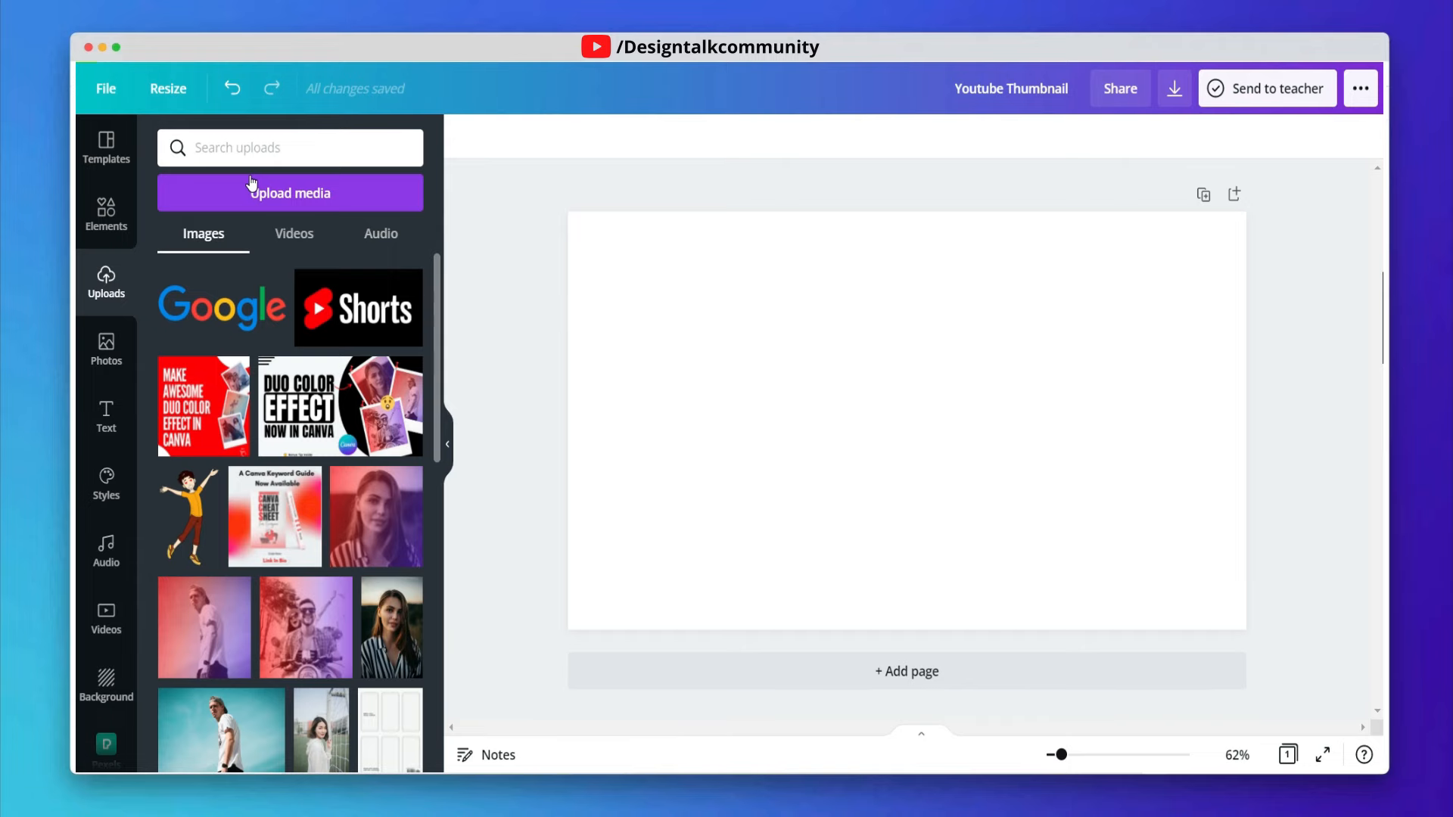
{"action": "left_click", "coordinate": [251, 180]}
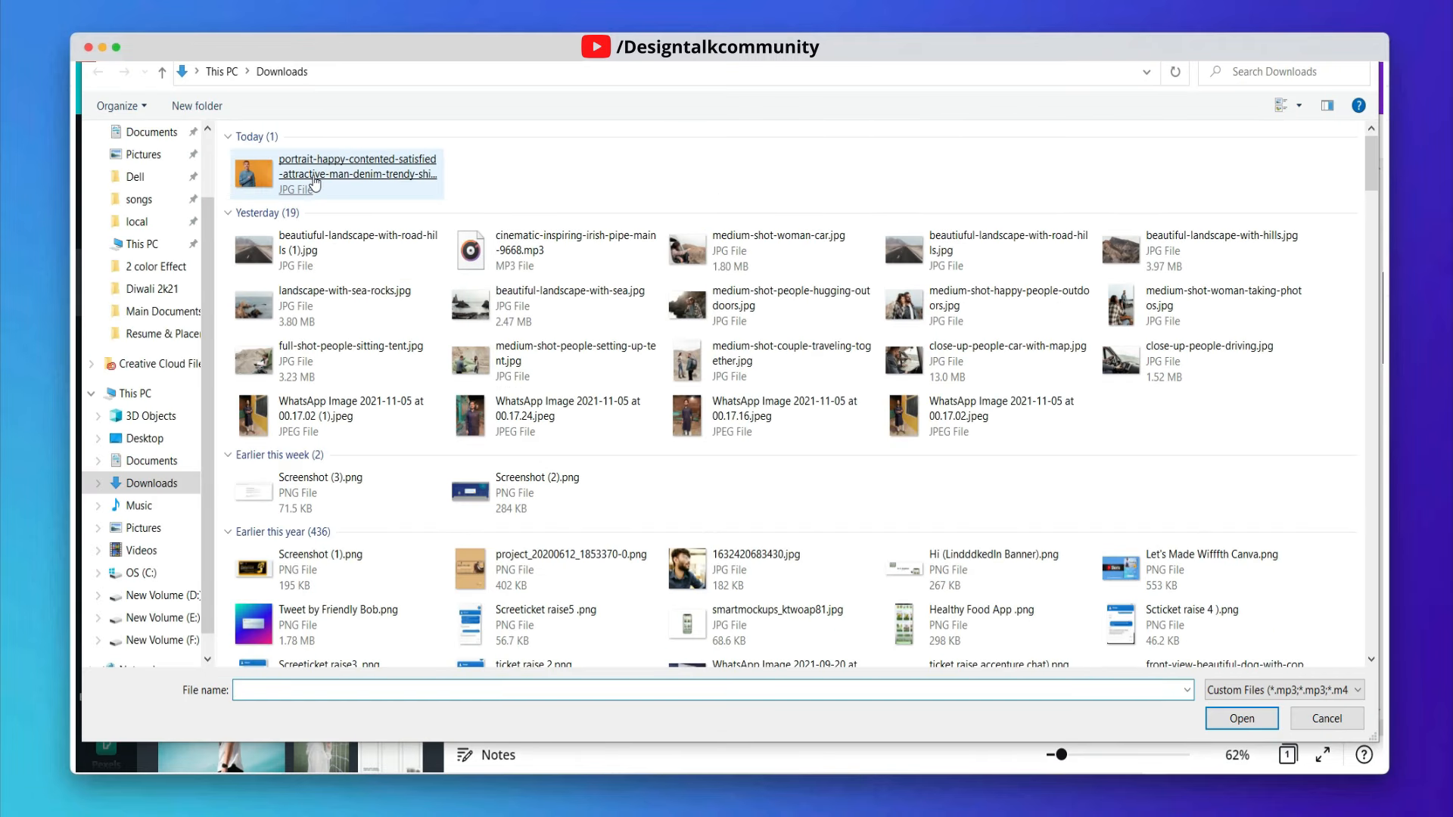
{"action": "double_click", "coordinate": [405, 184]}
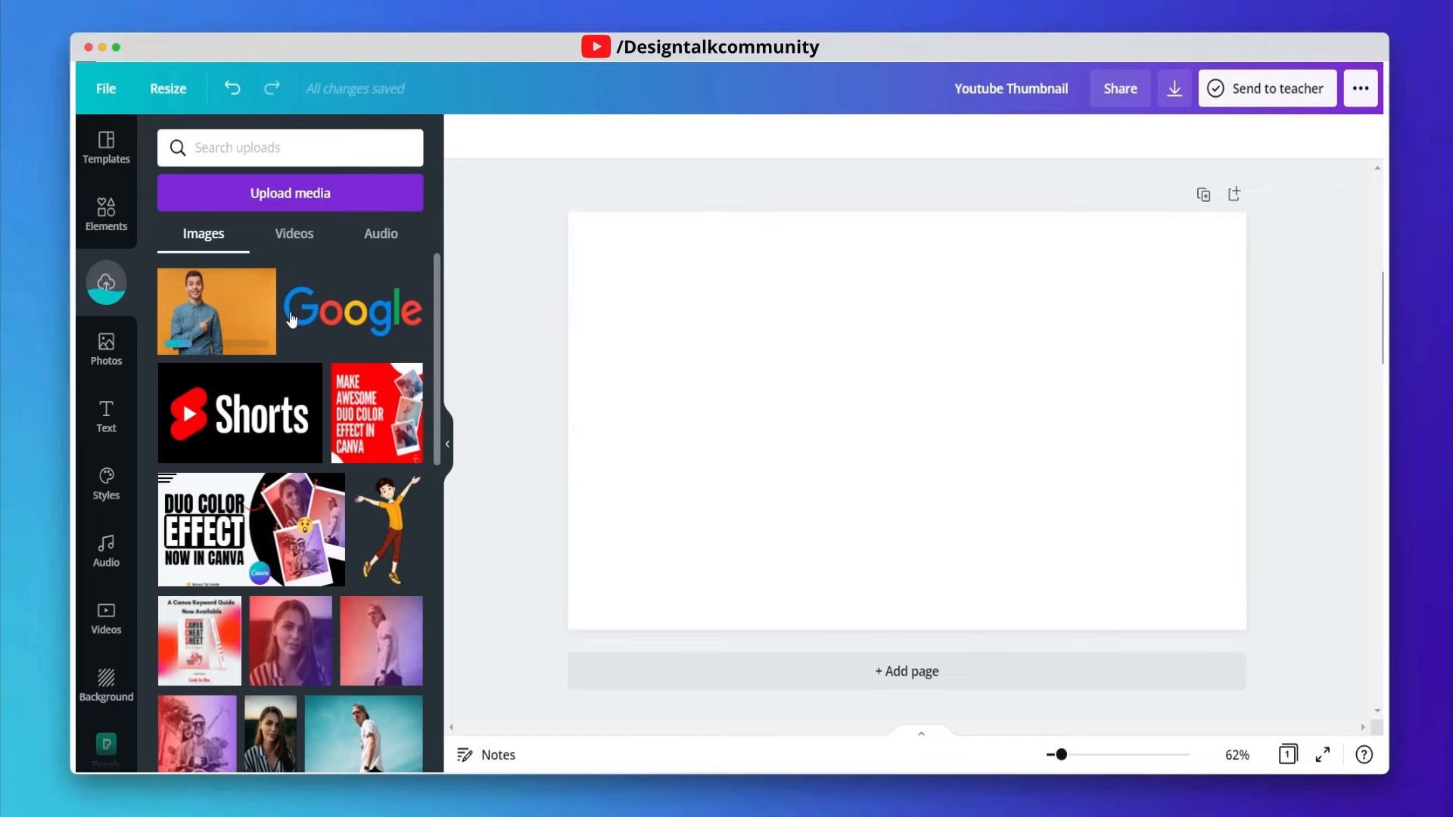
- Set the page background color to red, hex #FF1616
{"action": "left_click", "coordinate": [670, 345]}
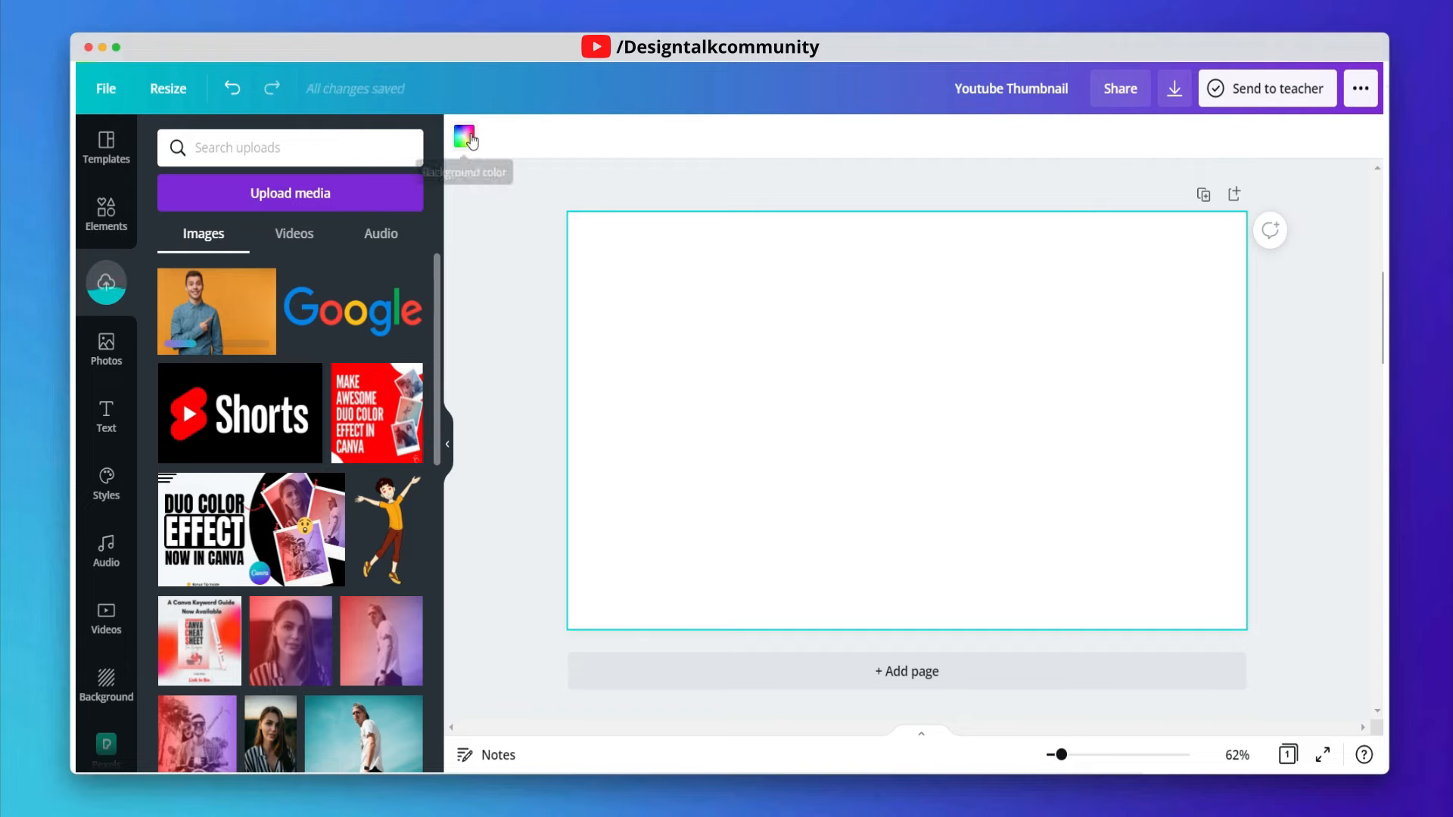
{"action": "left_click", "coordinate": [465, 138]}
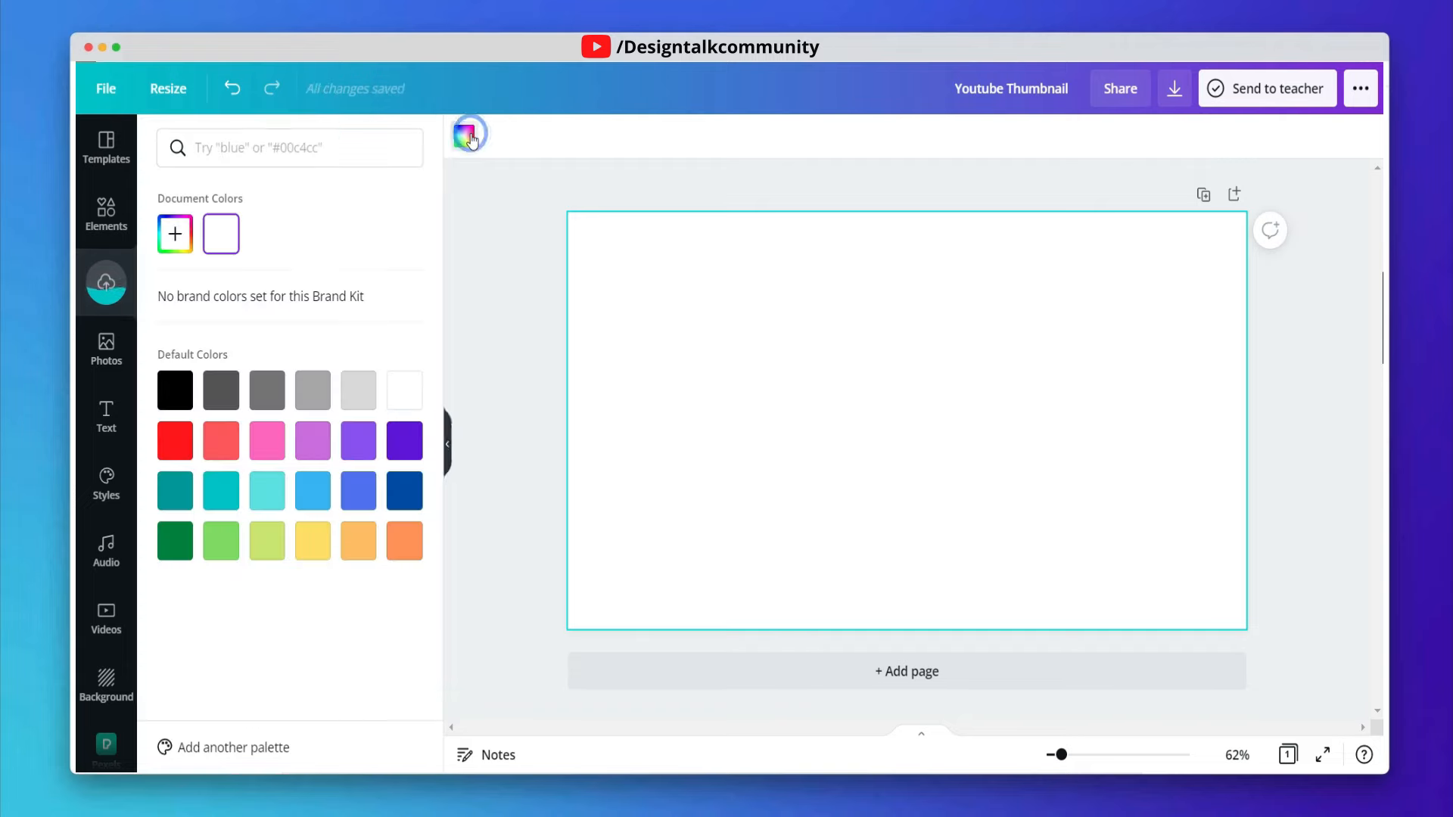
{"action": "left_click", "coordinate": [181, 456]}
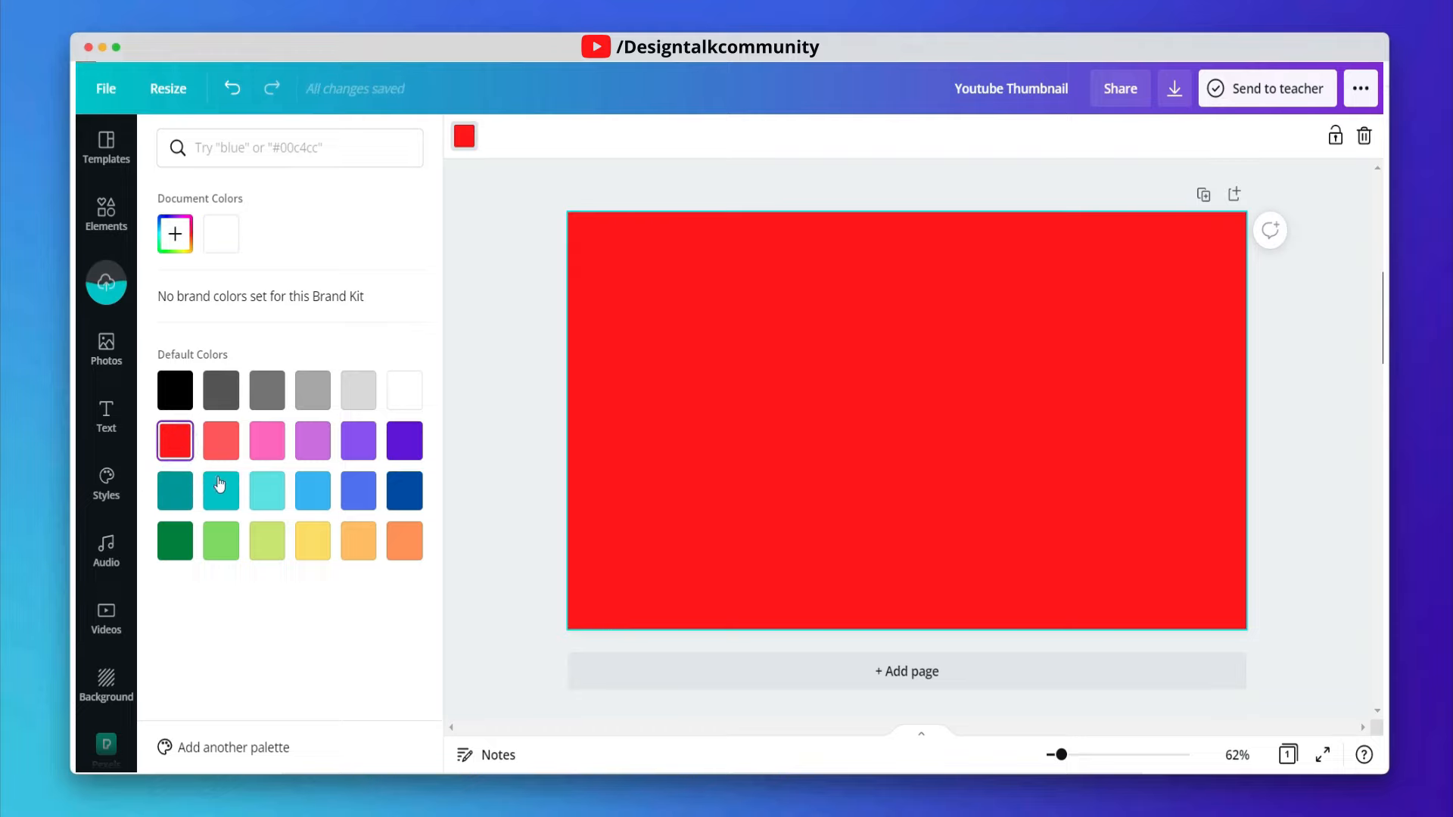
{"action": "left_click", "coordinate": [402, 492]}
{"action": "left_click", "coordinate": [358, 492]}
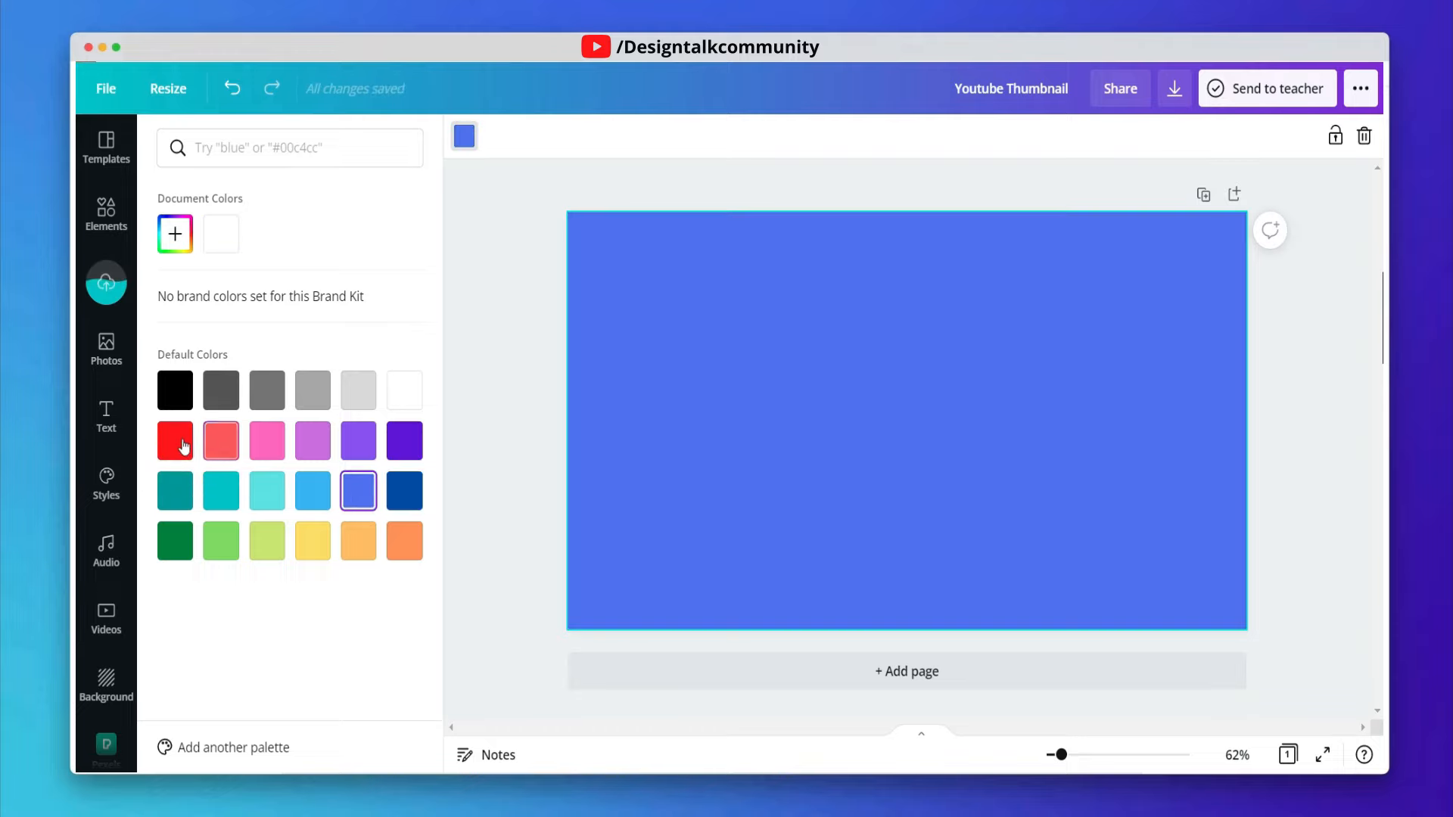
{"action": "left_click", "coordinate": [184, 446]}
{"action": "left_click", "coordinate": [175, 239]}
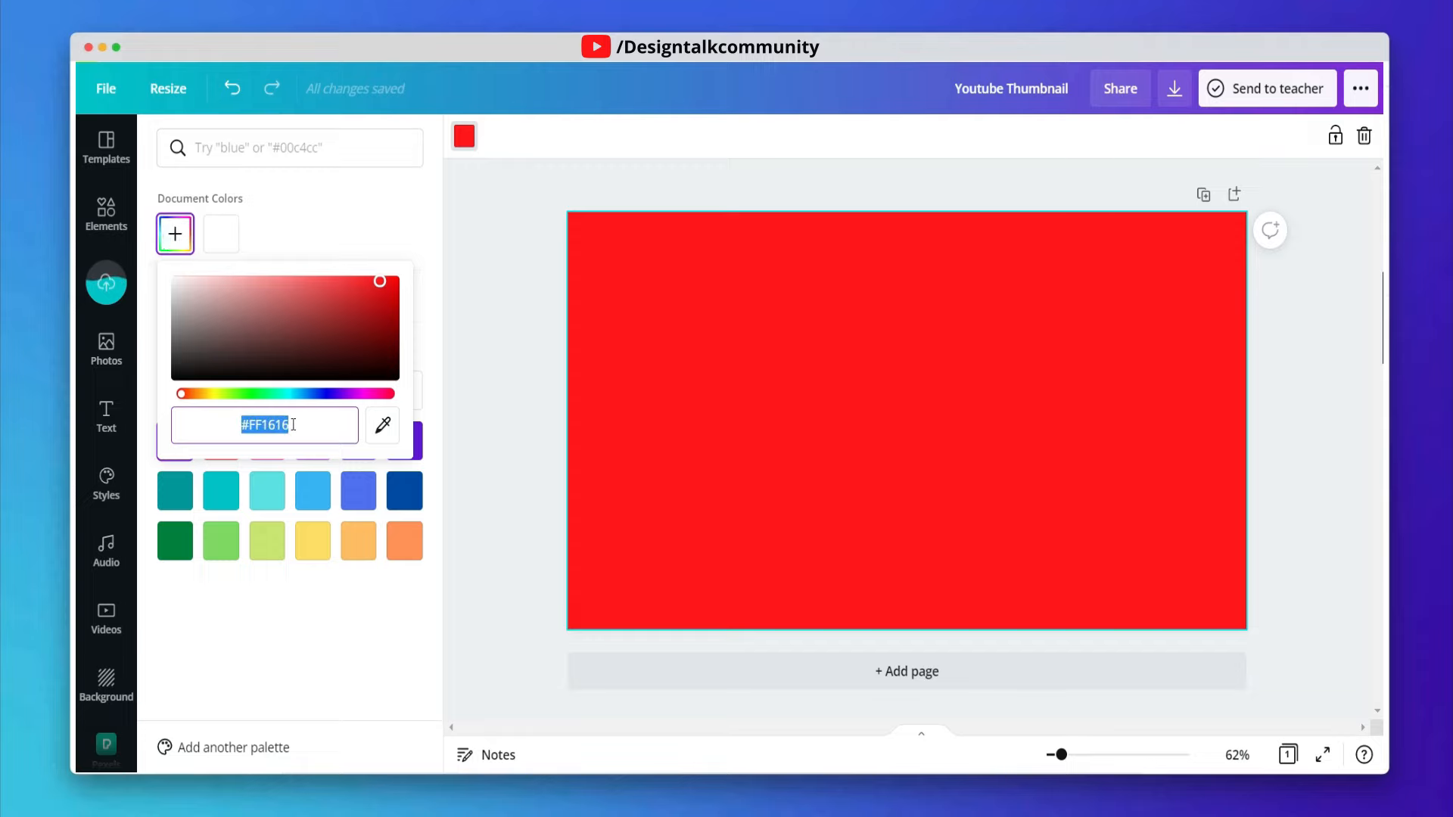
{"action": "type", "text": "#"}
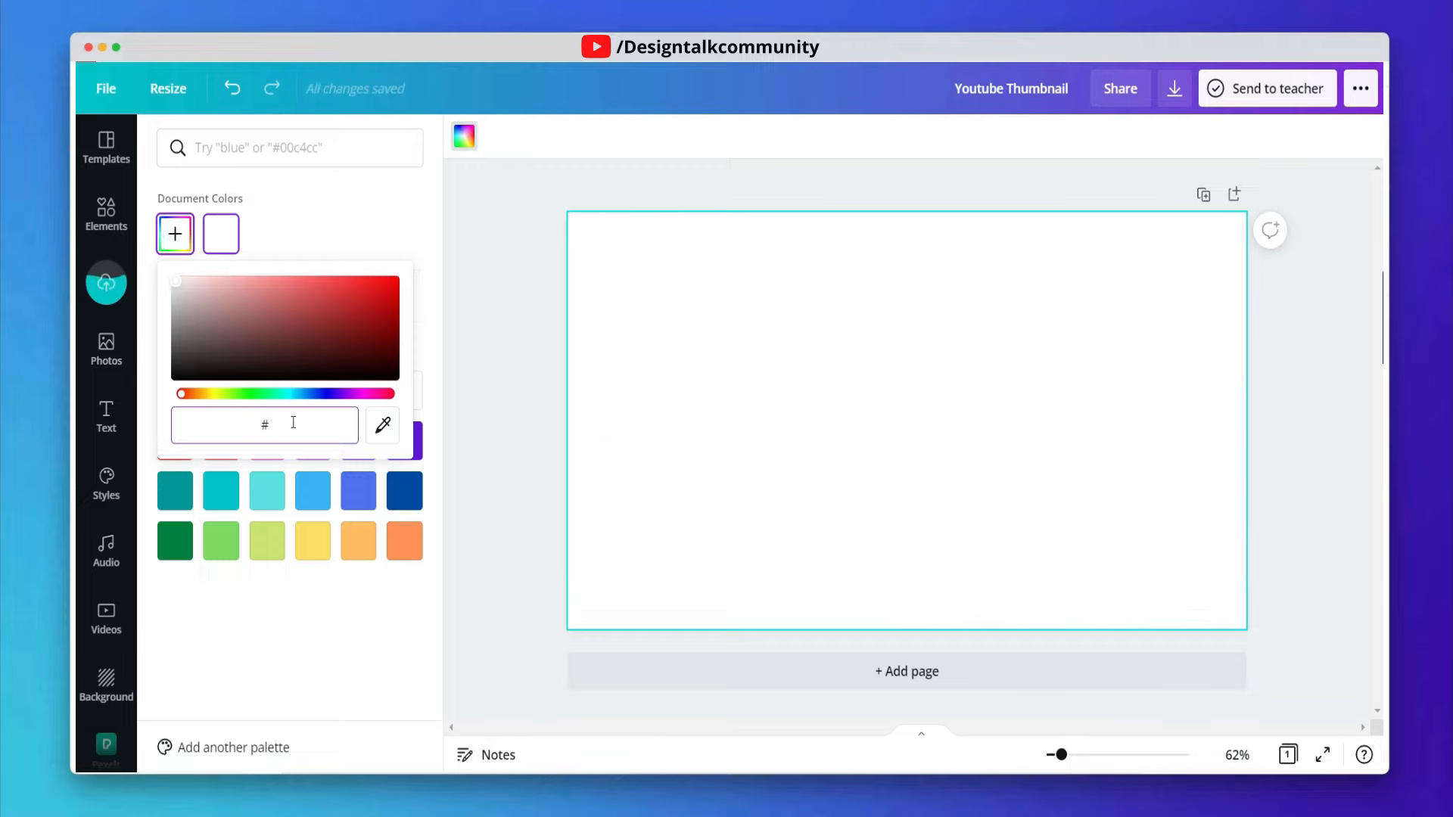
{"action": "type", "text": "FF1616"}
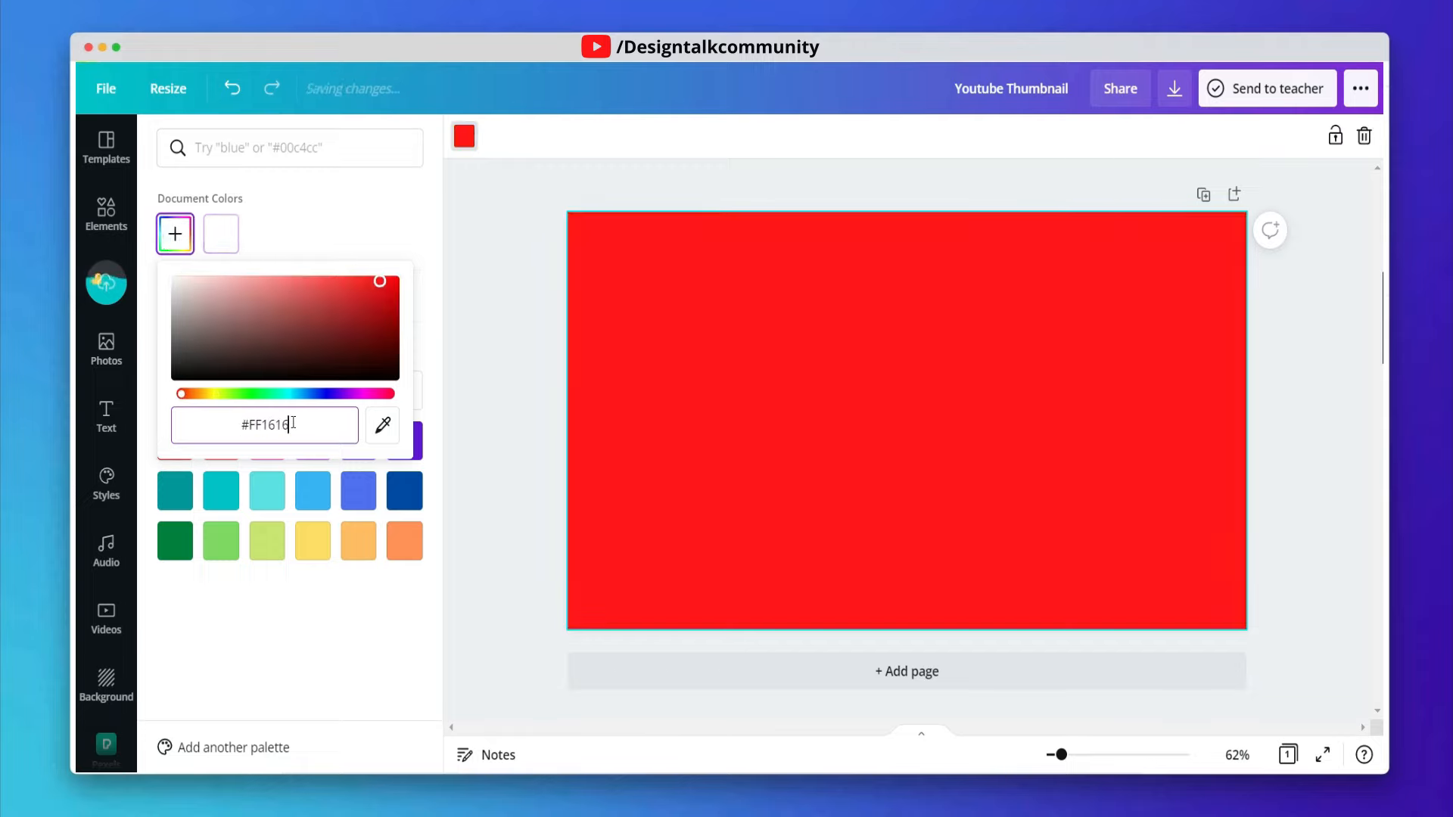
{"action": "left_click", "coordinate": [457, 417]}
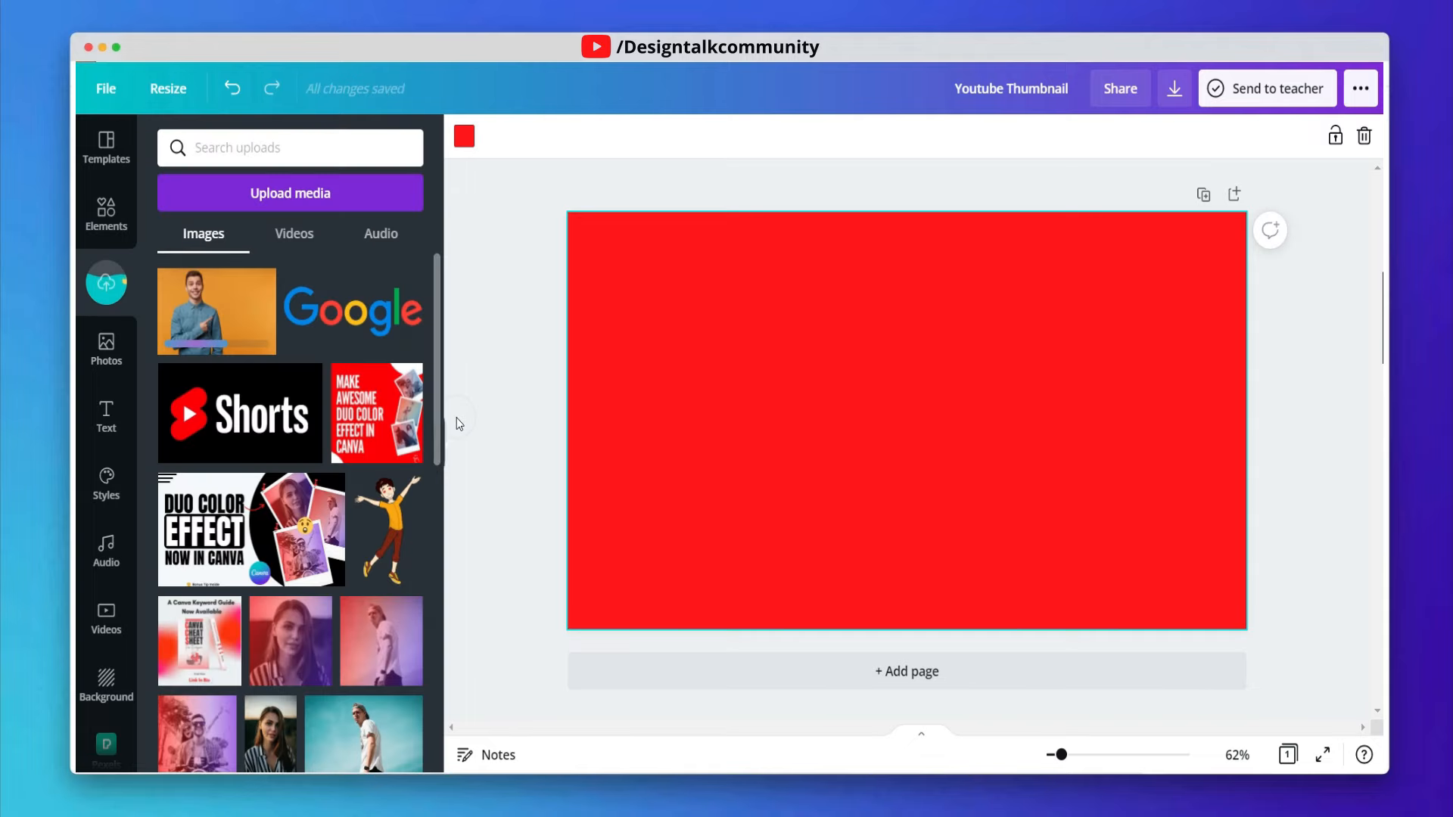
{"action": "left_click", "coordinate": [698, 475]}
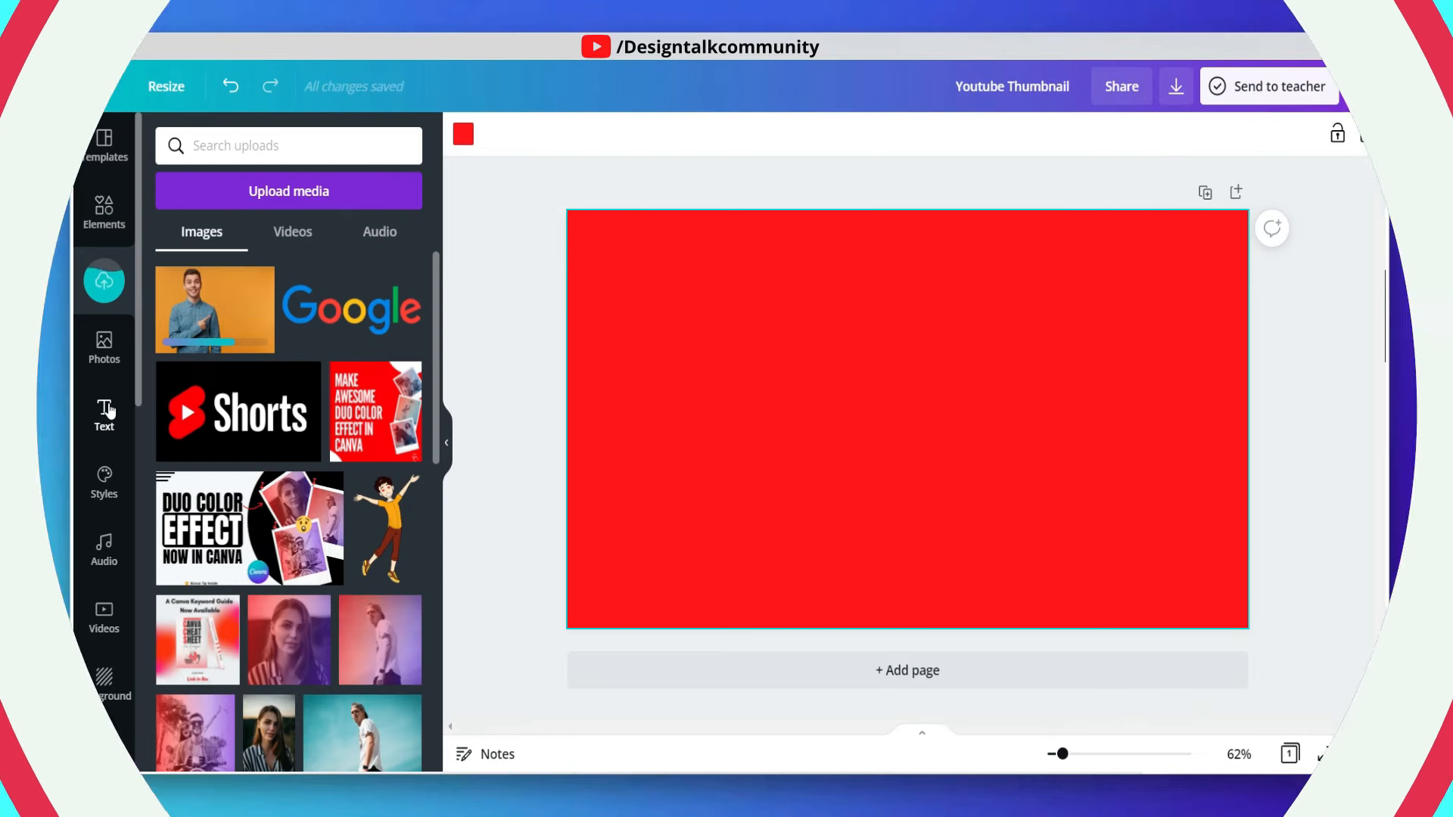
- Add a heading text box reading "Make youtube"
{"action": "left_click", "coordinate": [102, 416]}
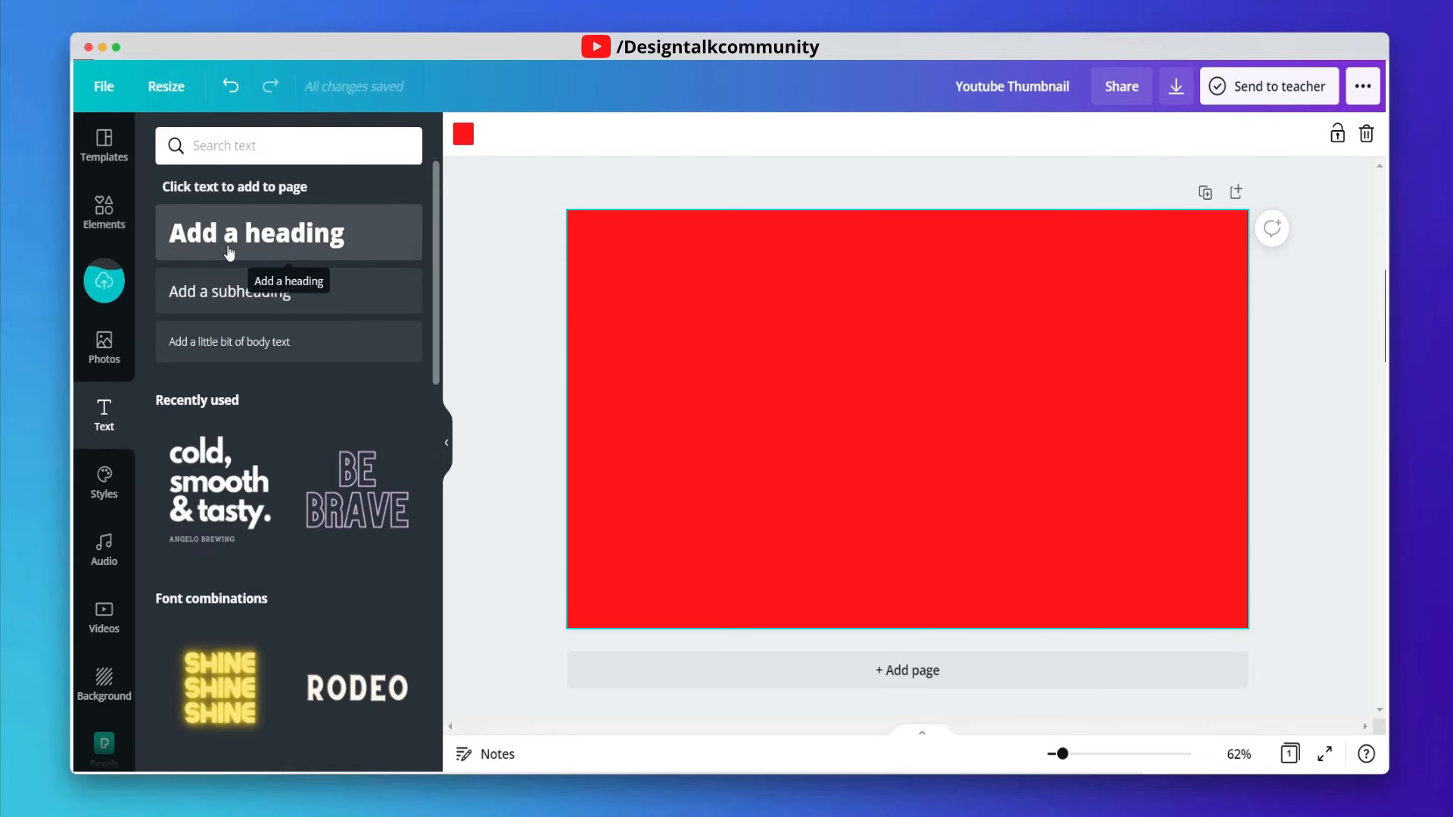
{"action": "left_click", "coordinate": [229, 248]}
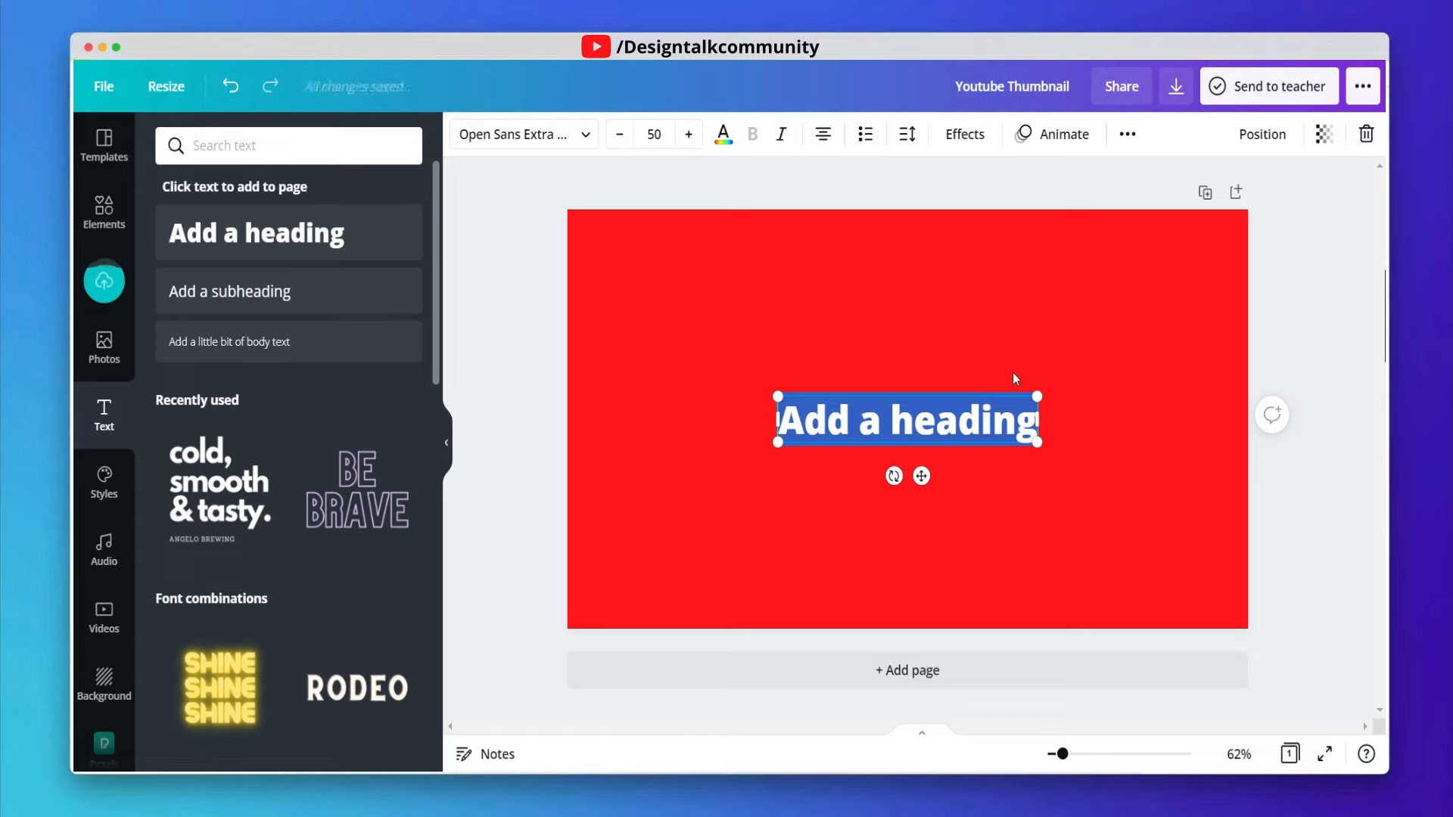
{"action": "type", "text": "MAke"}
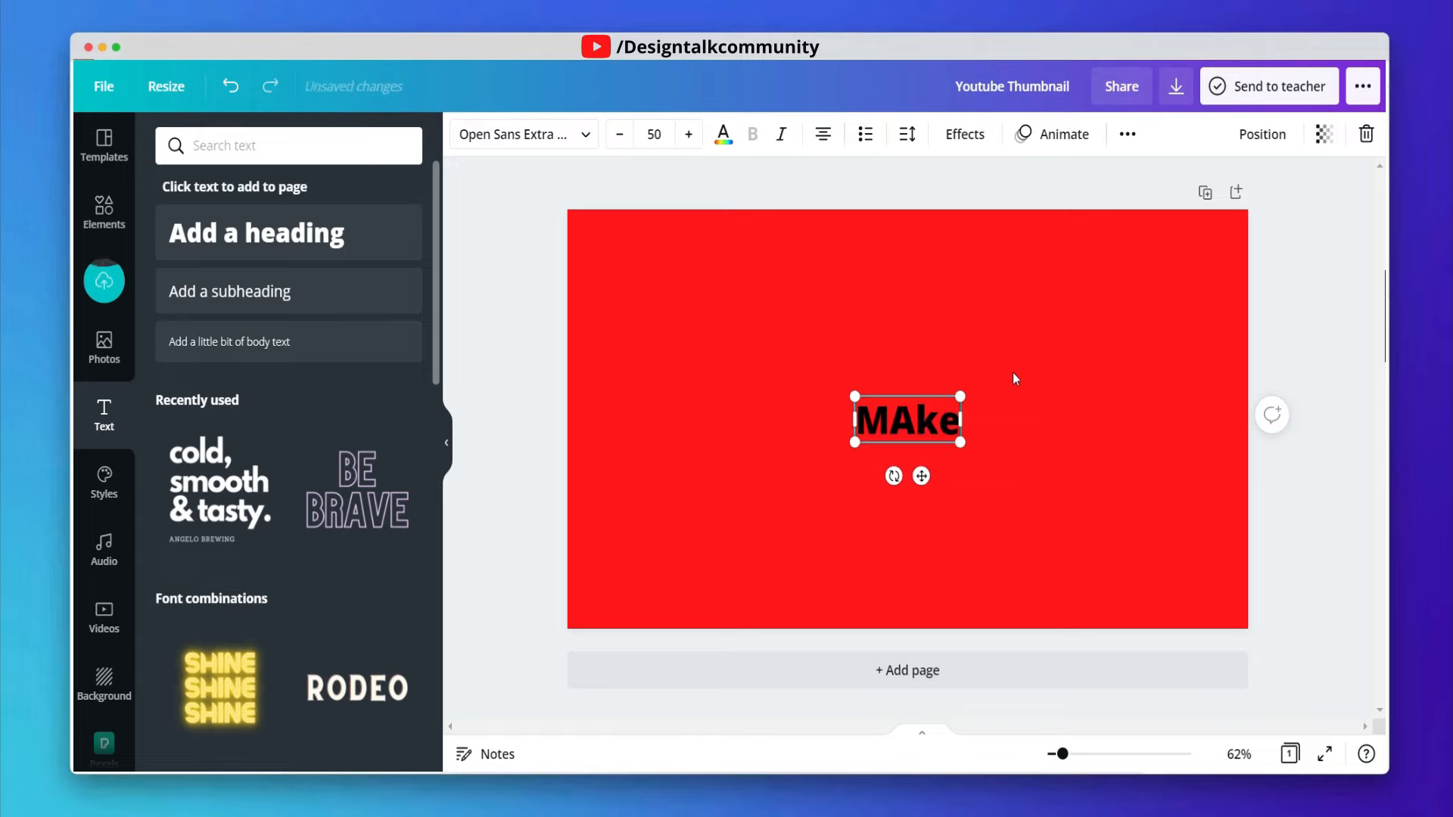
{"action": "key", "text": "BackSpace"}
{"action": "key", "text": "BackSpace"}
{"action": "key", "text": "BackSpace"}
{"action": "type", "text": "ake"}
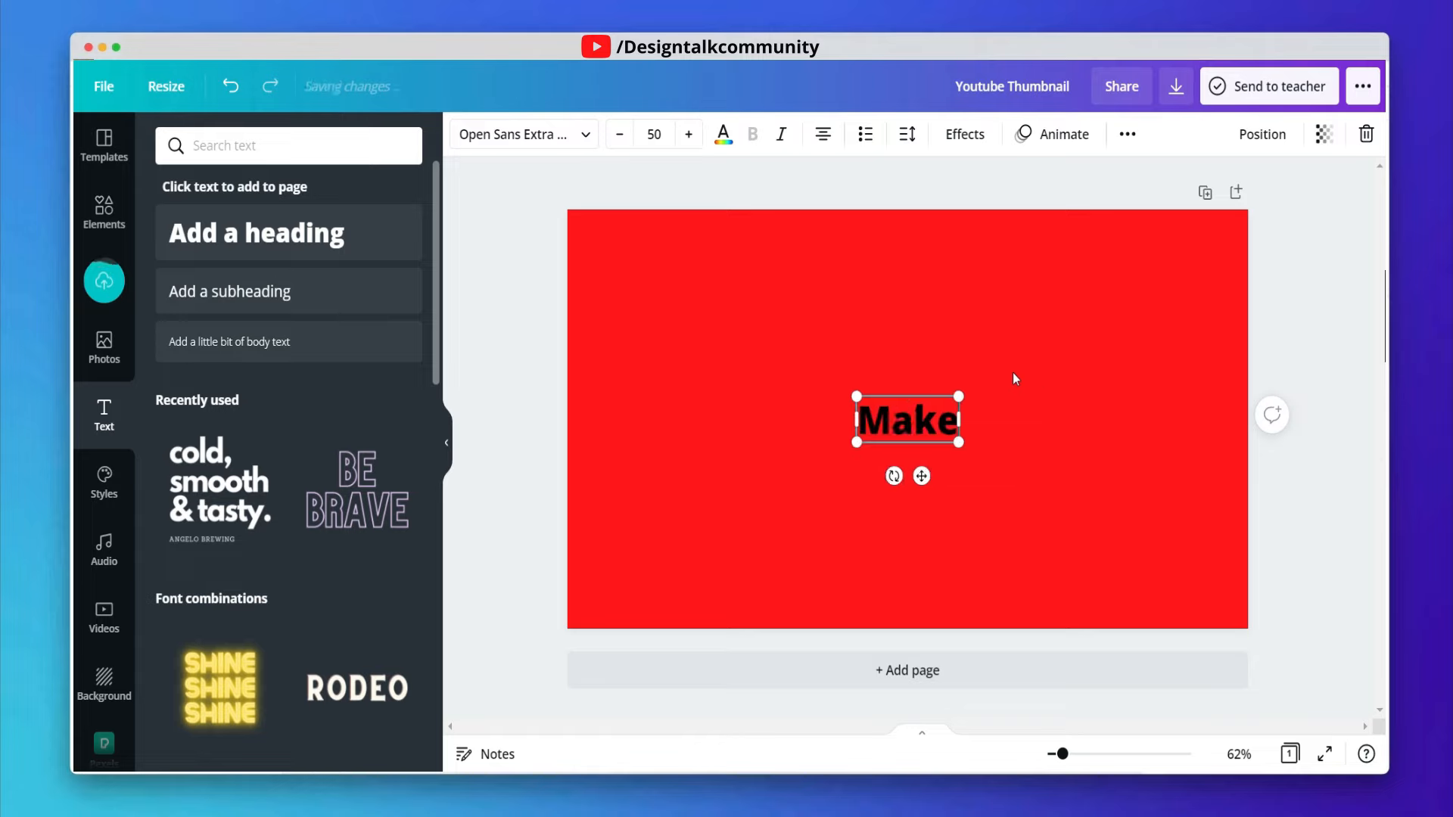
{"action": "type", "text": " youtube"}
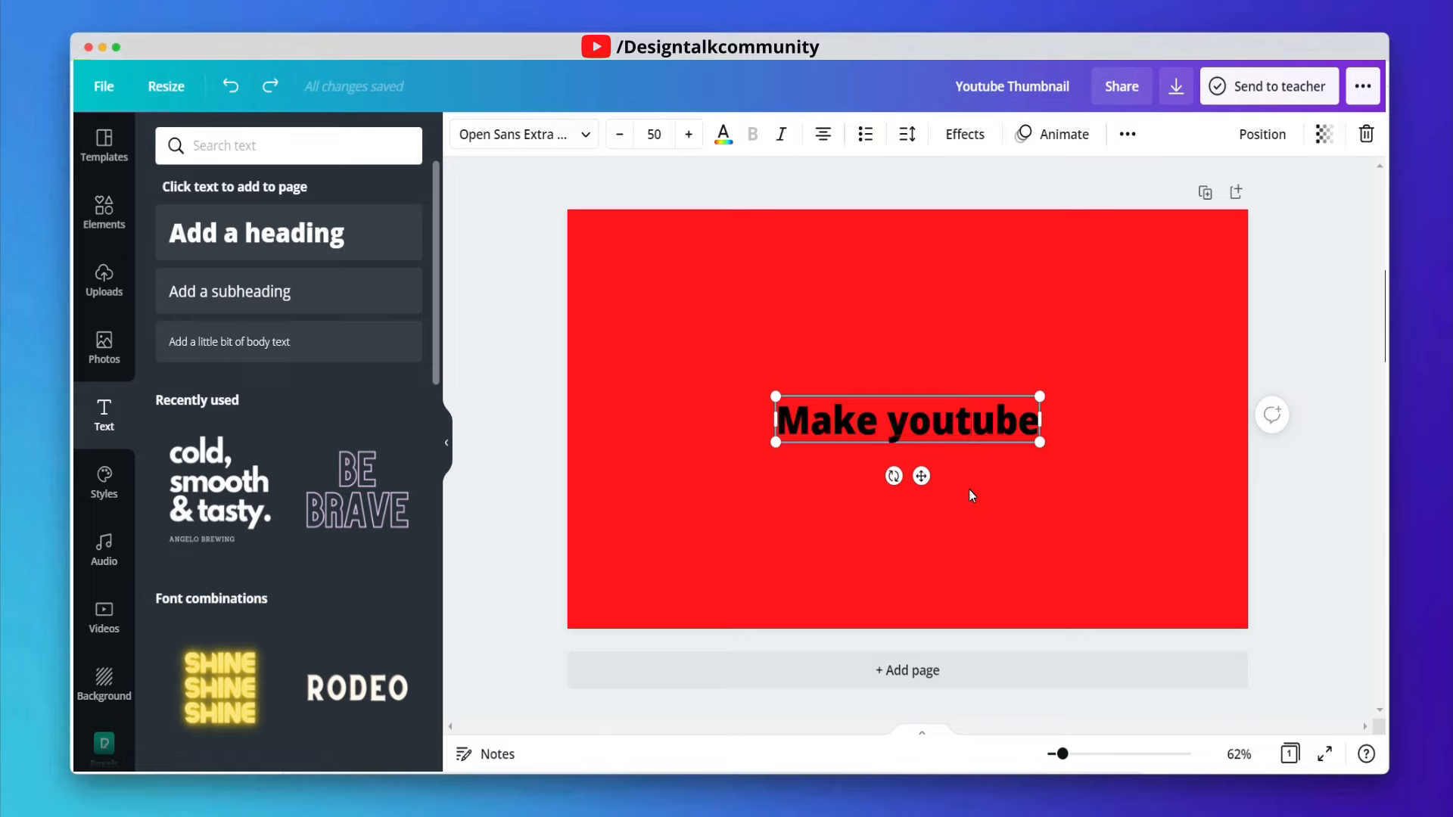
- Duplicate the heading and change the copy's text to "Thumbnail"
{"action": "key", "text": "super+d"}
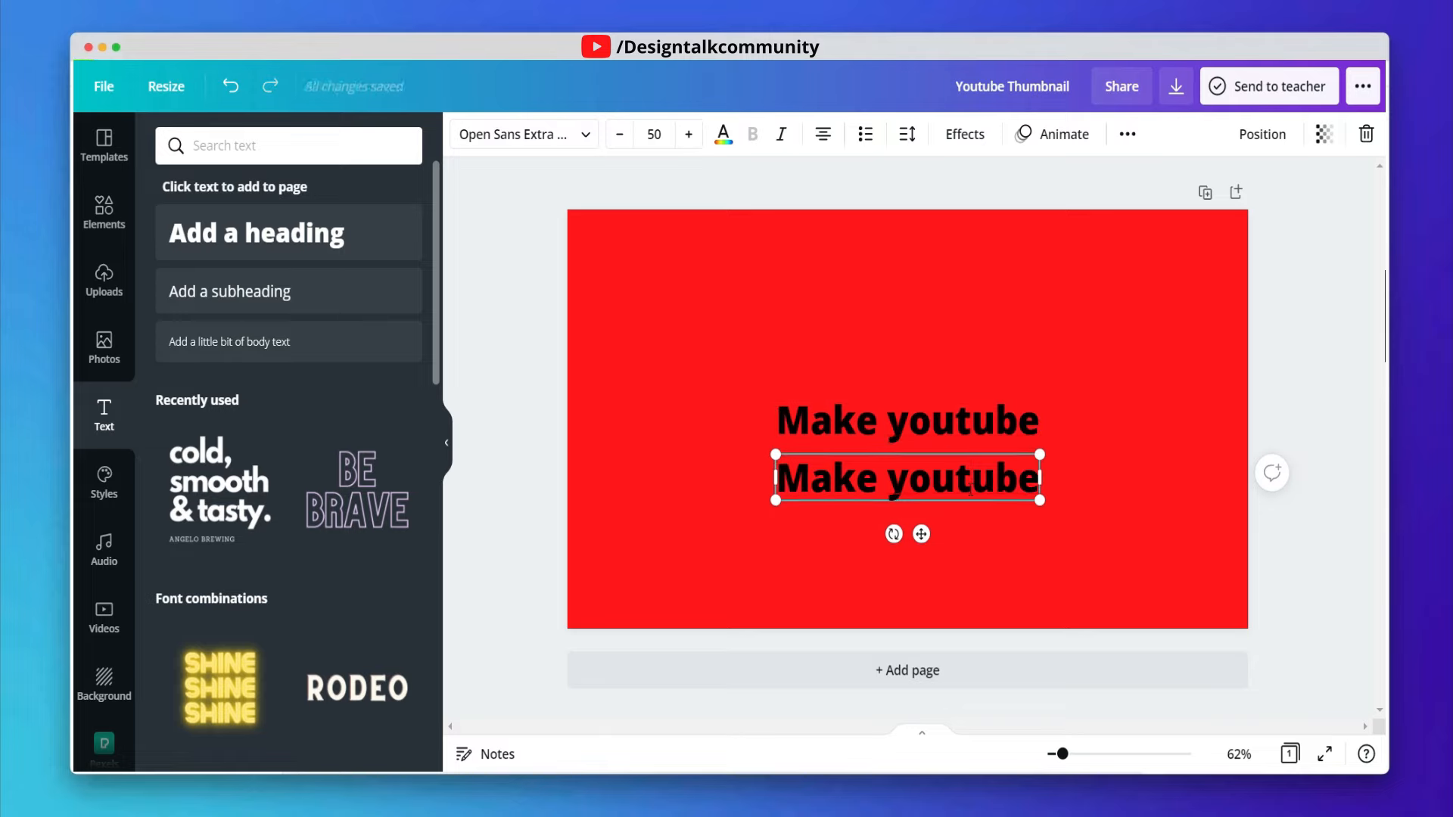
{"action": "double_click", "coordinate": [971, 491]}
{"action": "key", "text": "BackSpace"}
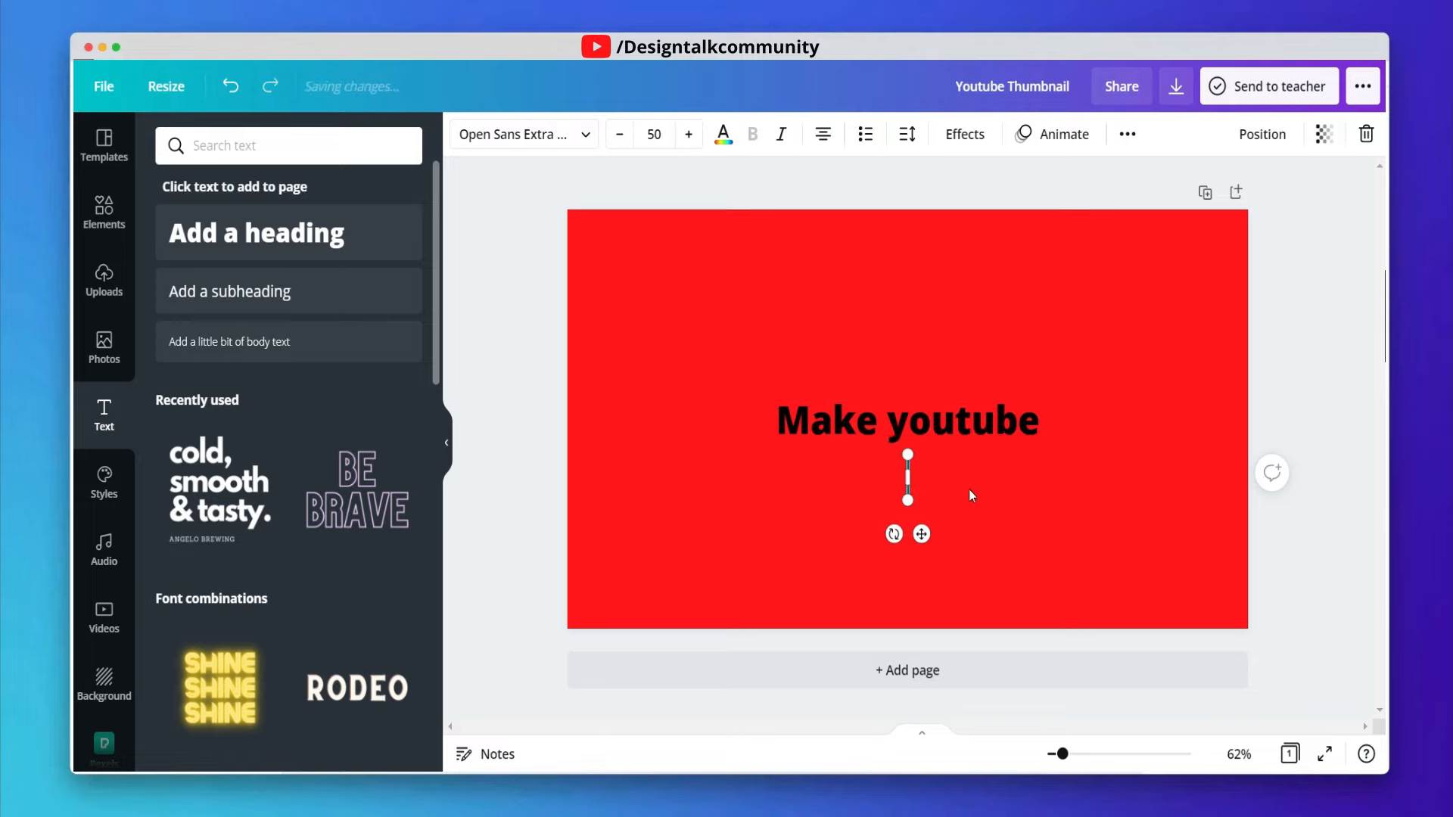
{"action": "type", "text": "Y"}
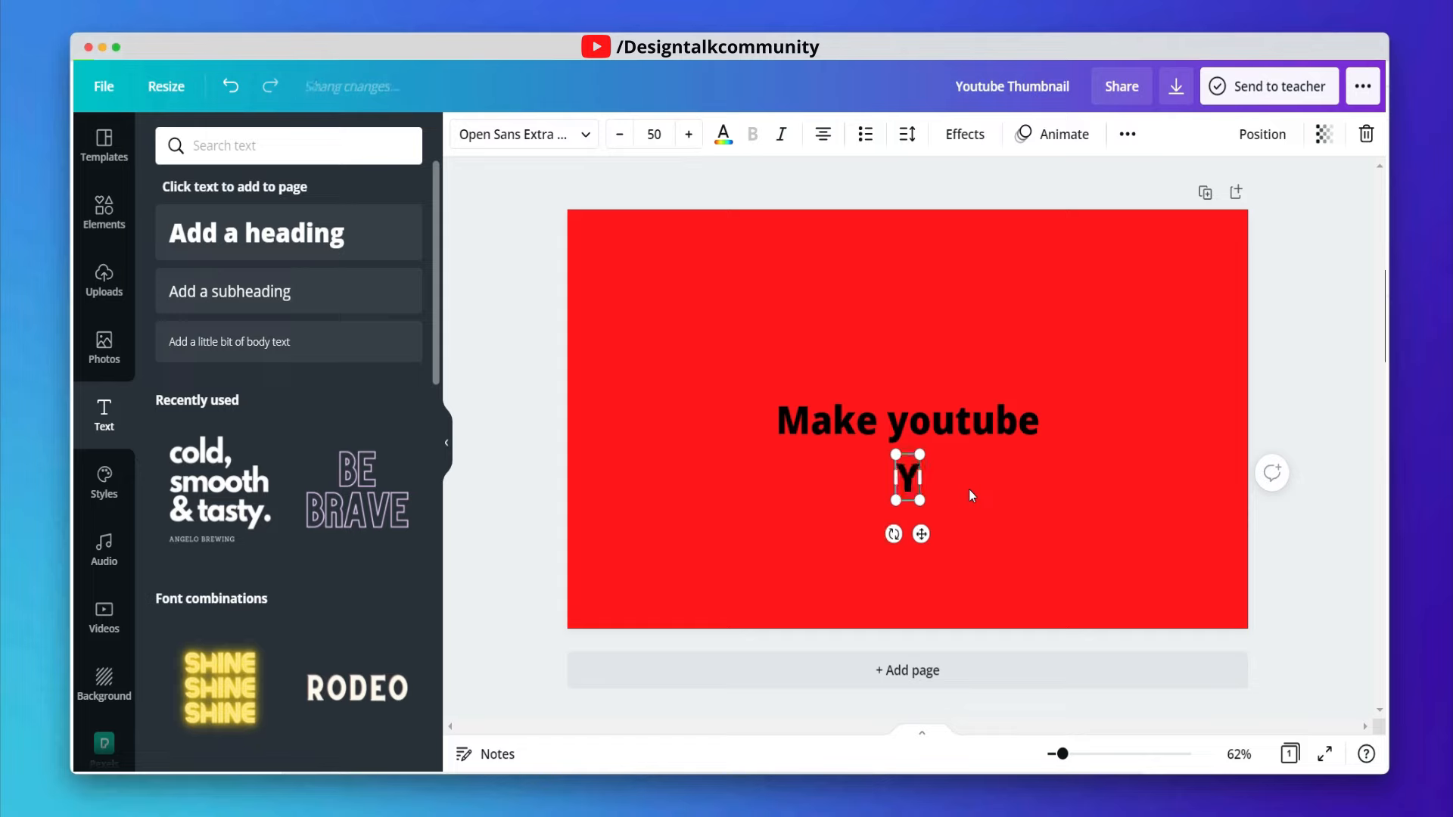
{"action": "key", "text": "BackSpace"}
{"action": "type", "text": "Thumbnail"}
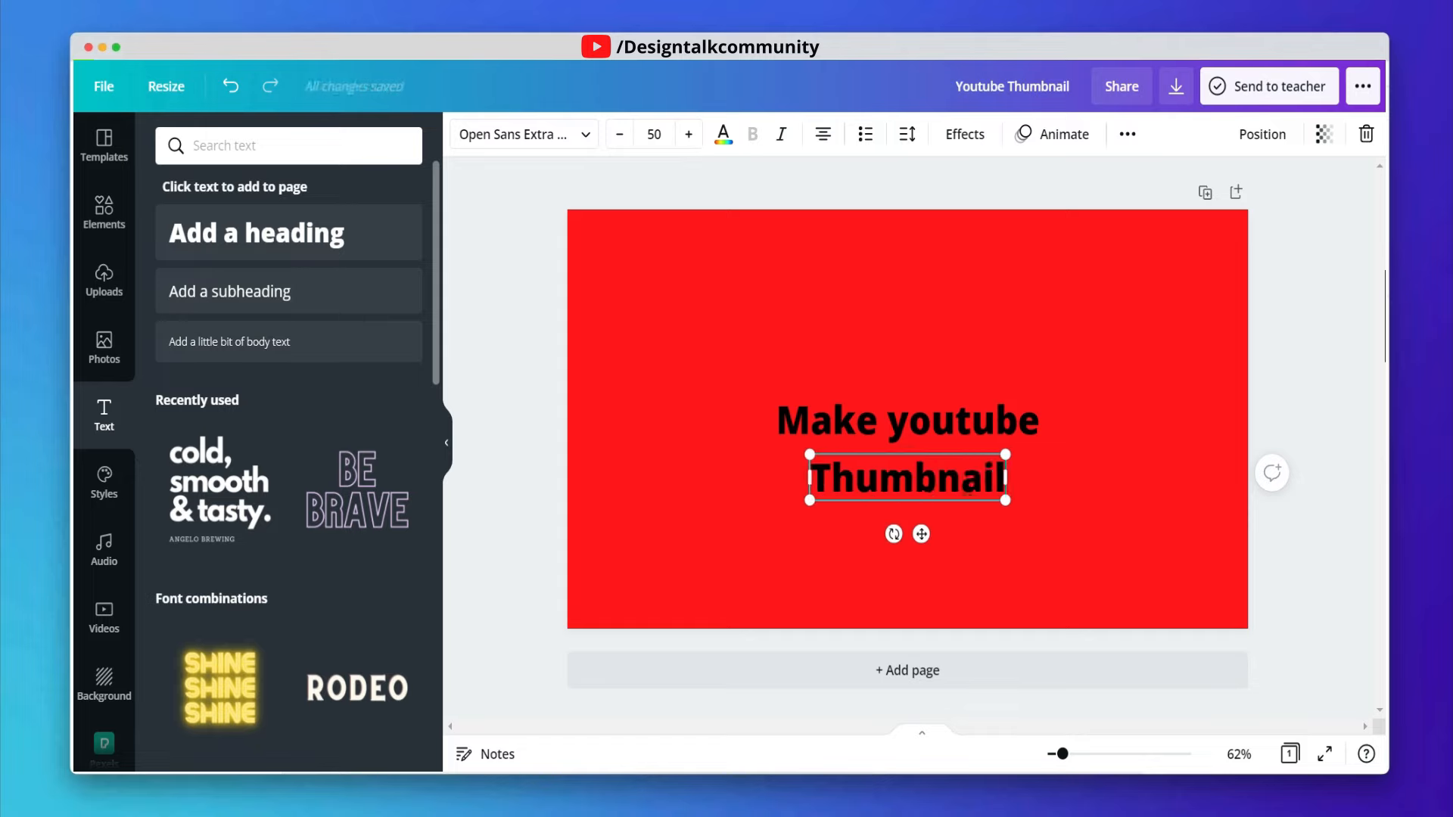
- Duplicate the "Thumbnail" line below itself and change the copy's text to "In Just 2 Min"
{"action": "left_click", "coordinate": [1102, 468]}
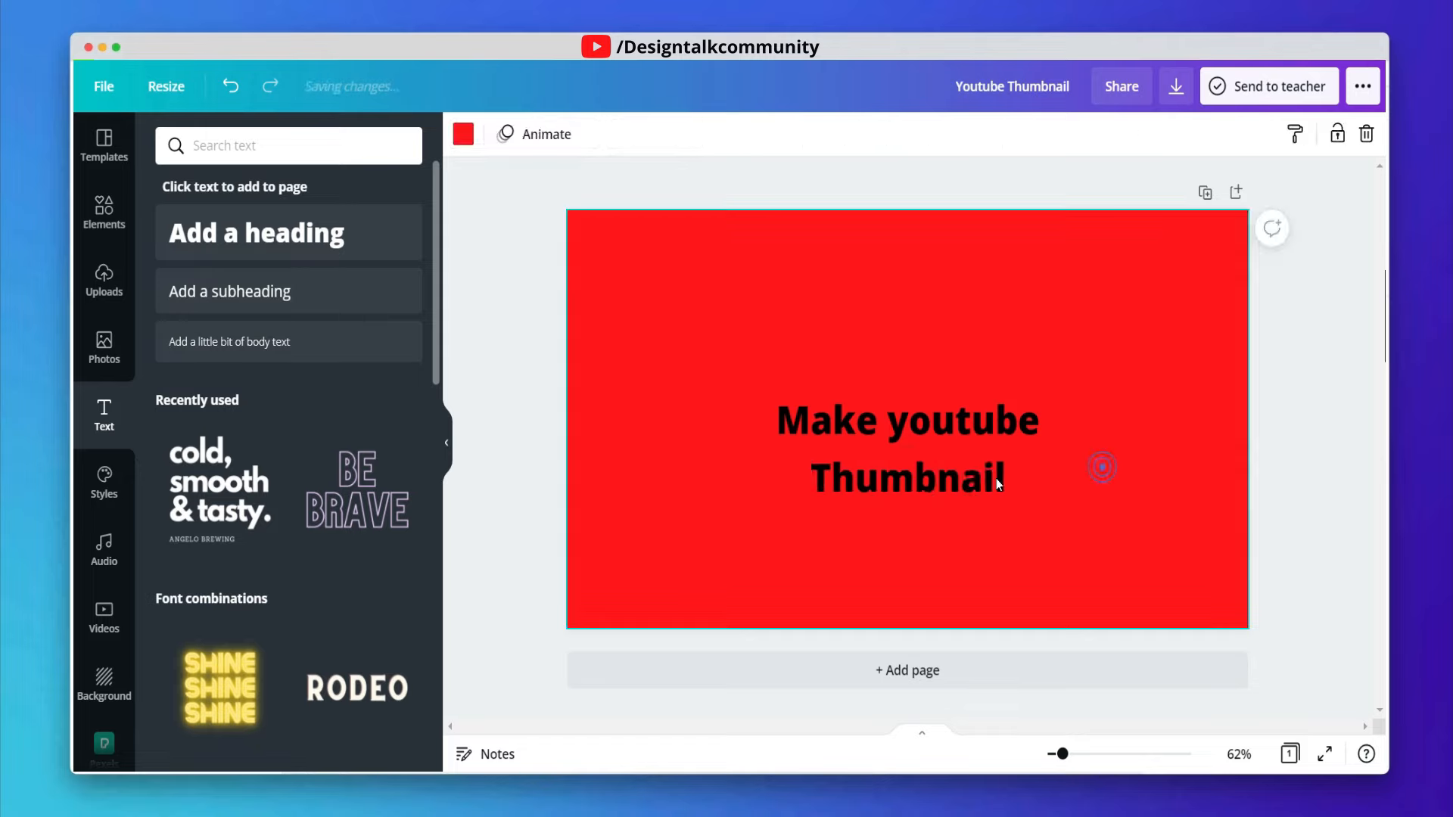
{"action": "left_click", "coordinate": [963, 476]}
{"action": "left_click_drag", "start_coordinate": [963, 478], "coordinate": [966, 546]}
{"action": "double_click", "coordinate": [967, 550]}
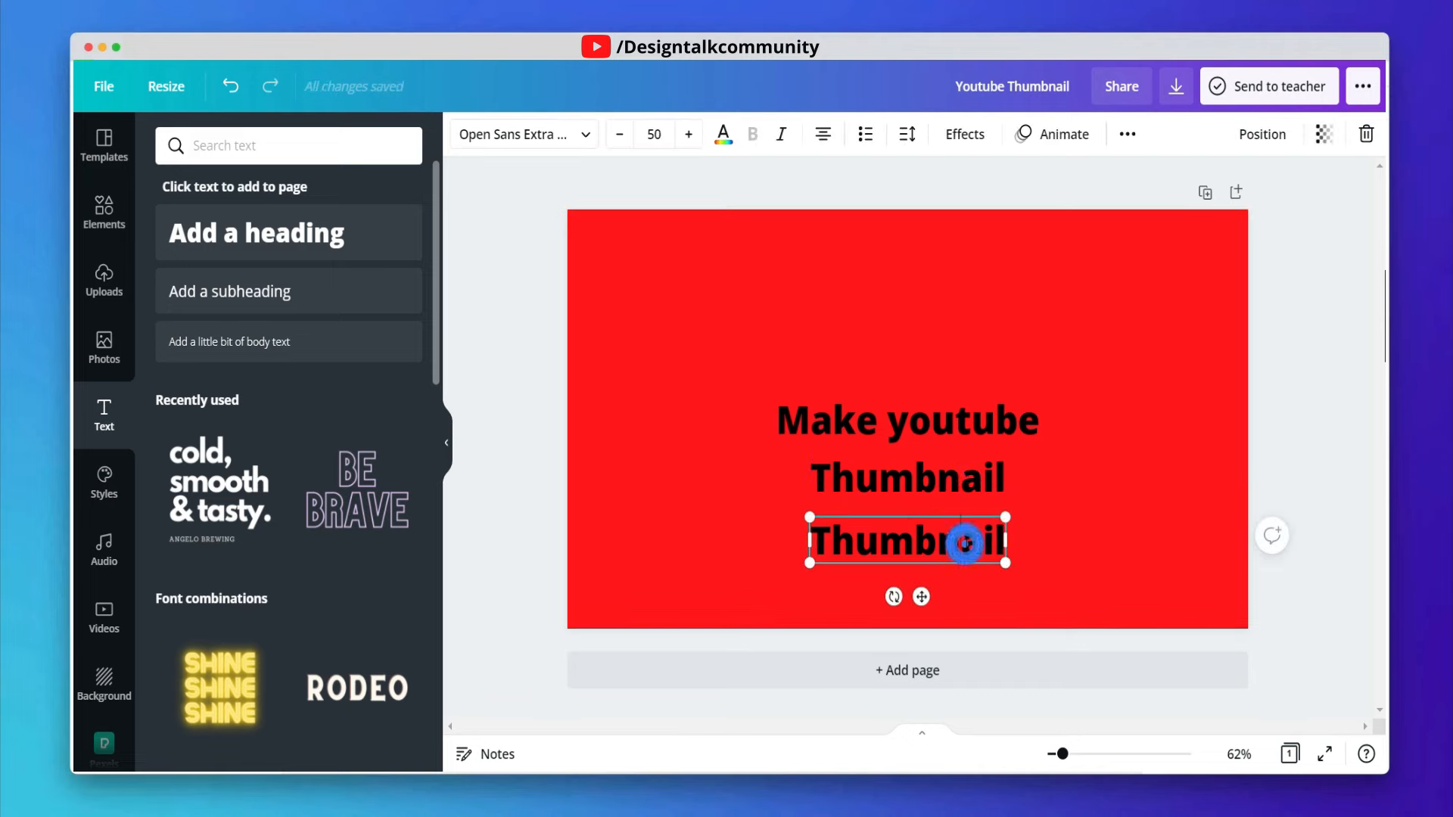
{"action": "key", "text": "BackSpace"}
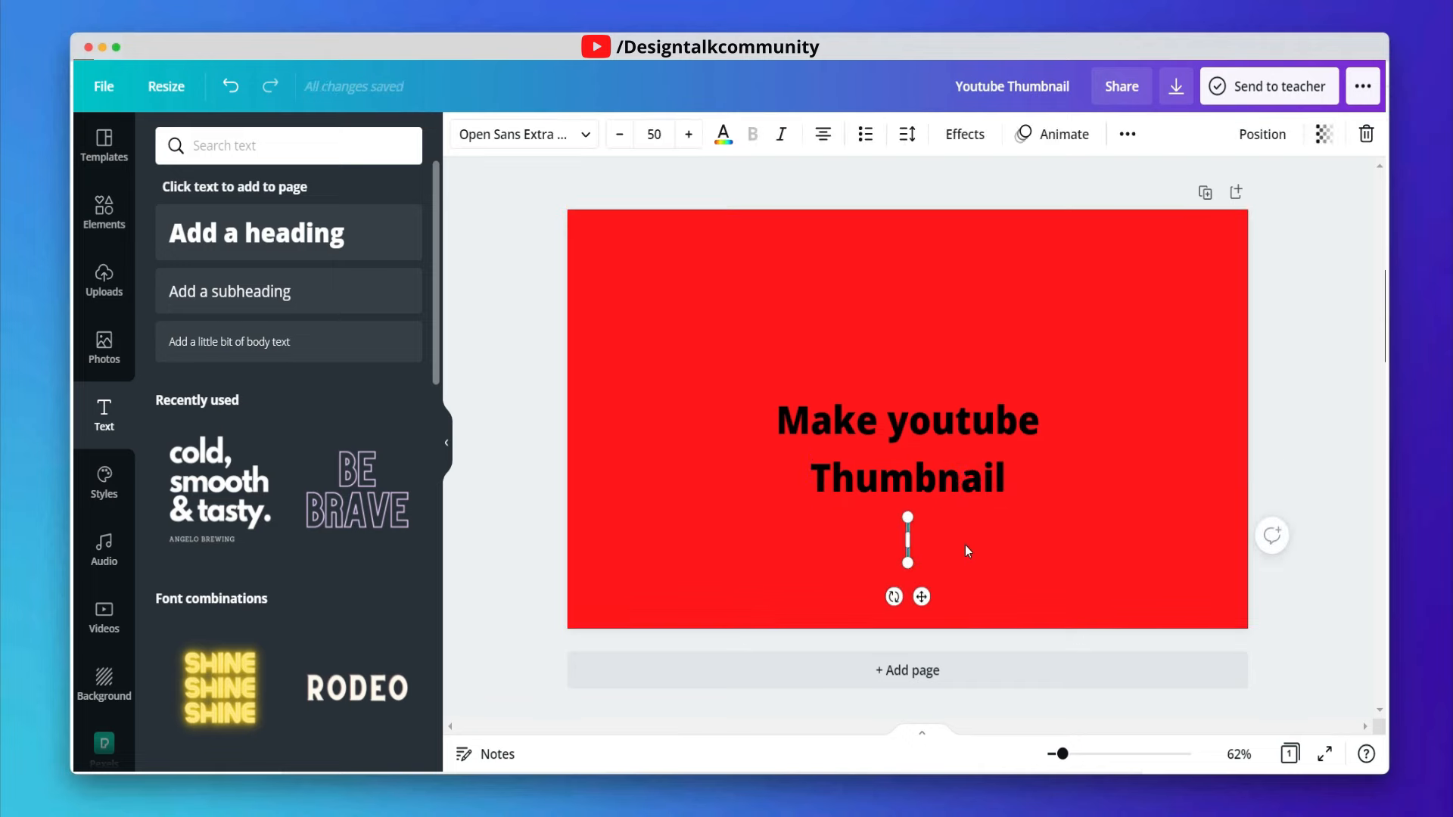
{"action": "type", "text": "In Jus"}
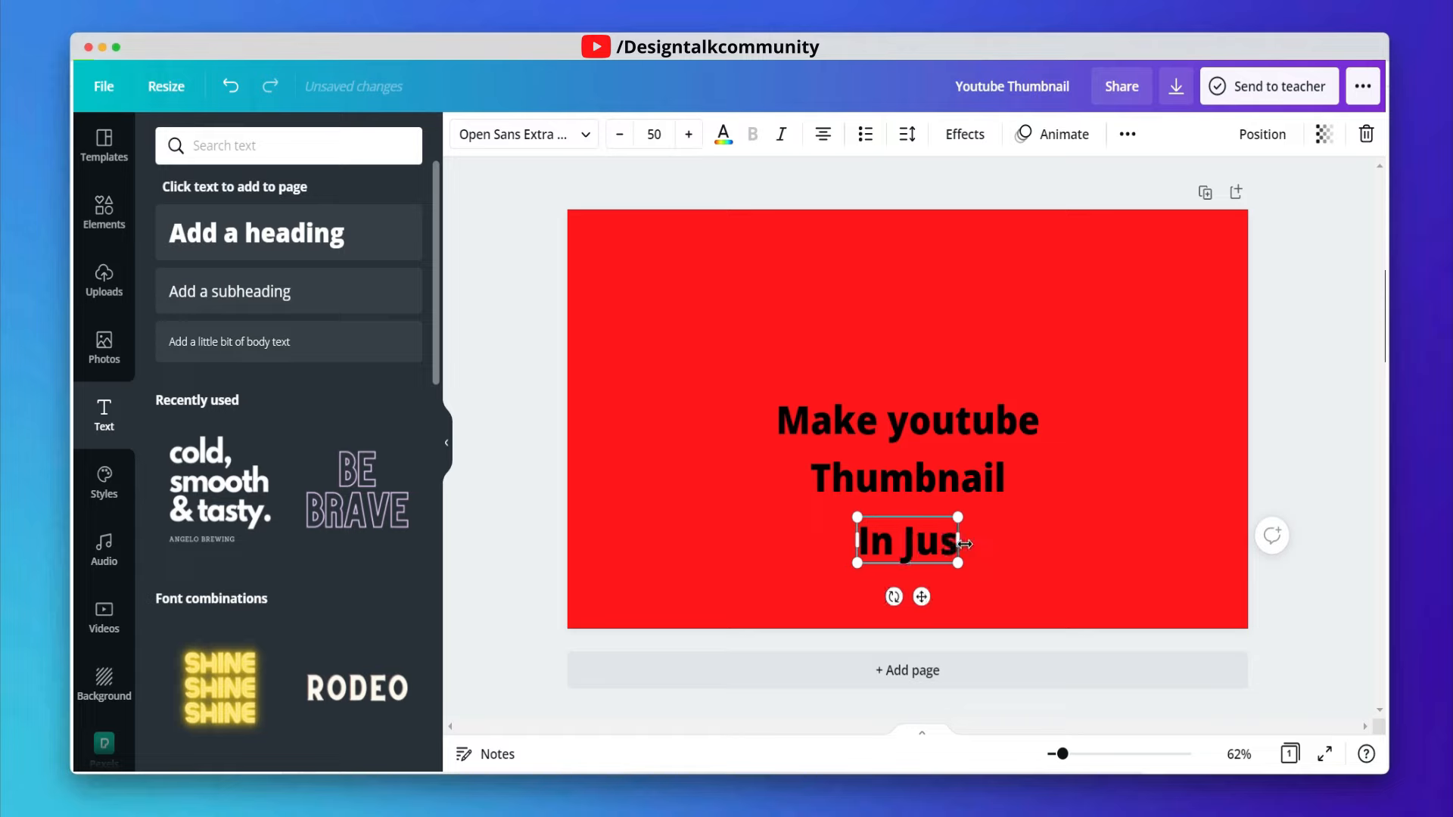
{"action": "type", "text": "t @"}
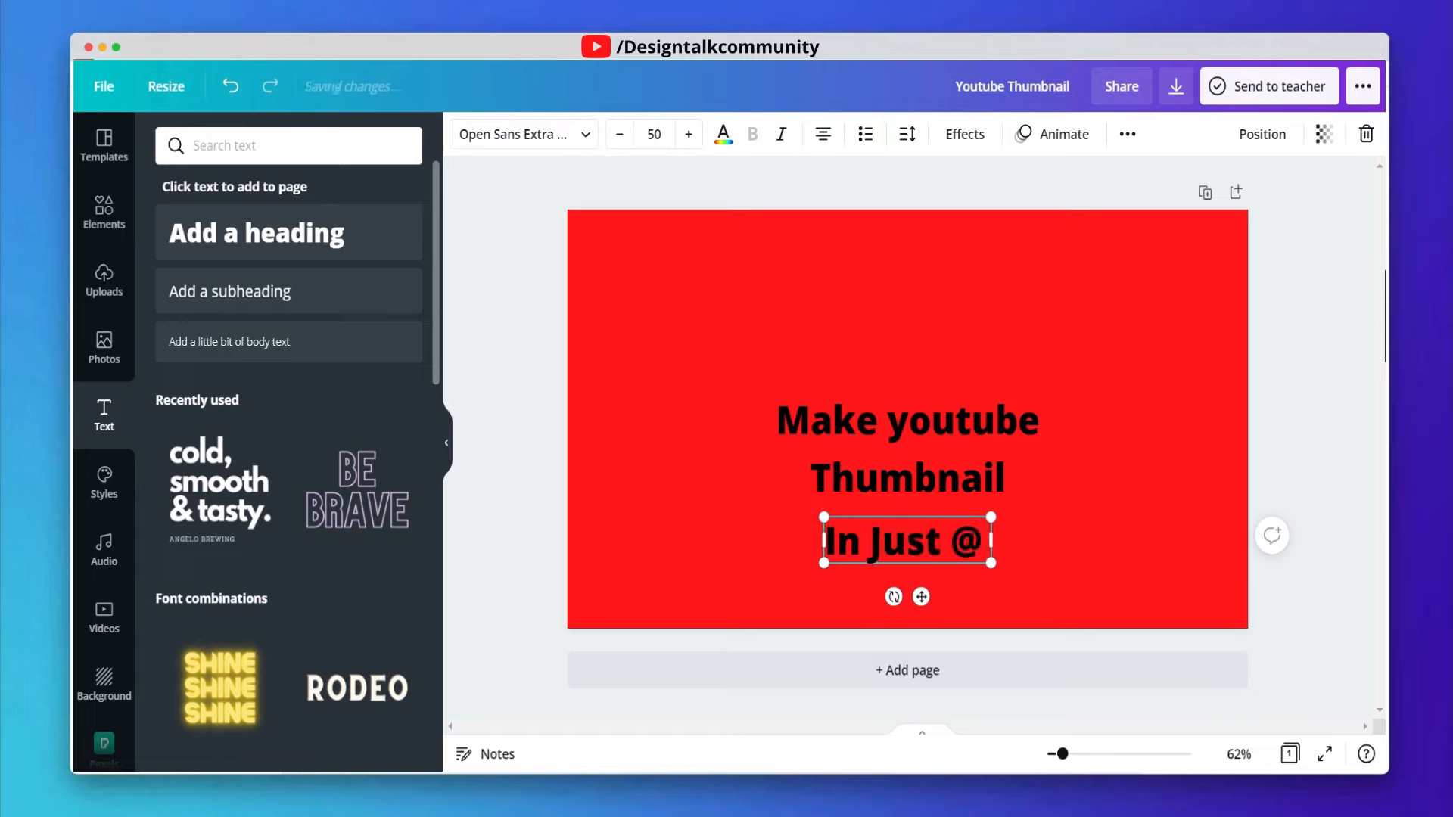
{"action": "key", "text": "BackSpace"}
{"action": "type", "text": "2 Min"}
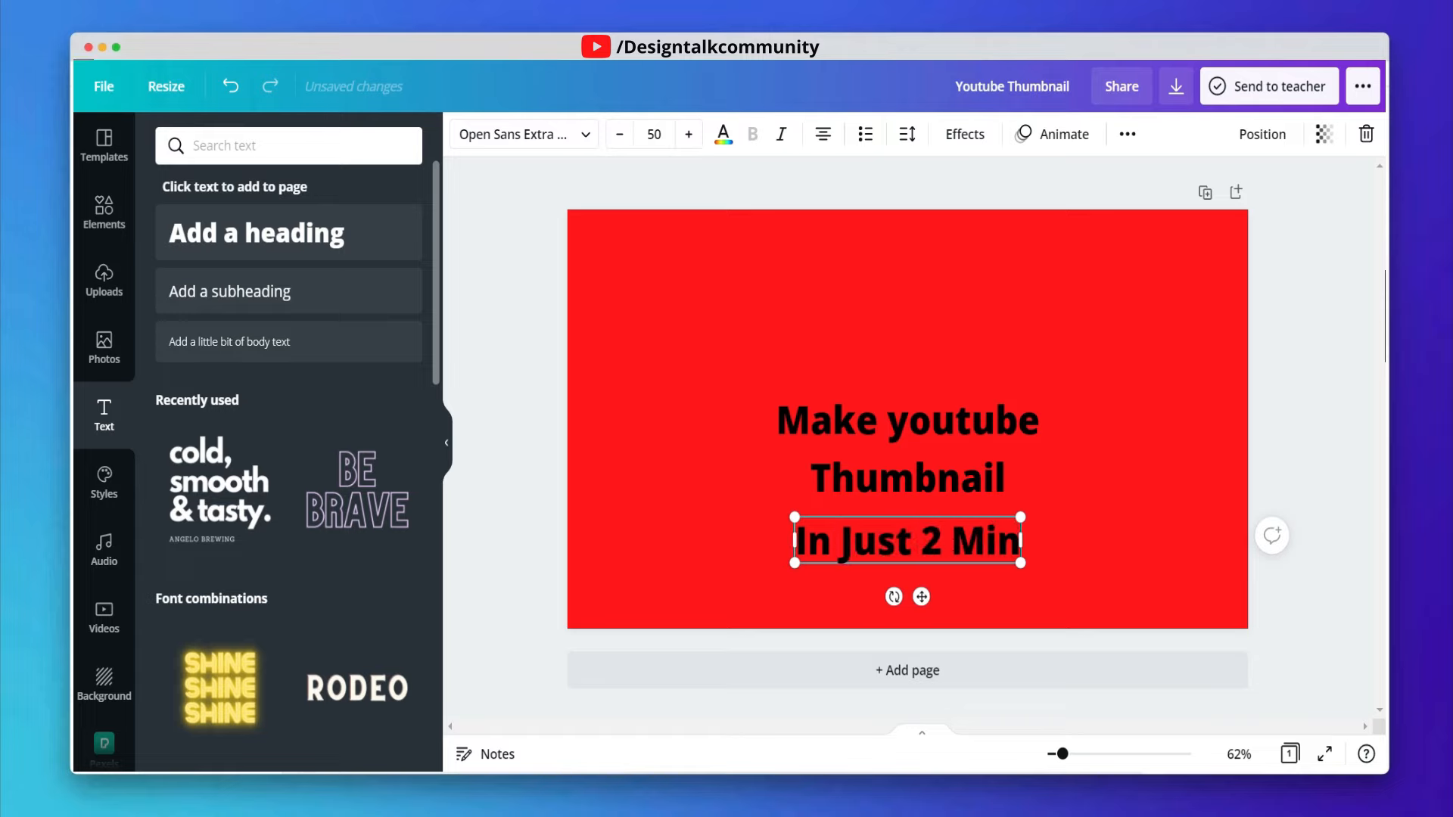
- Set the "Make youtube" heading's font to Anton
{"action": "left_click", "coordinate": [881, 285]}
{"action": "left_click", "coordinate": [942, 430]}
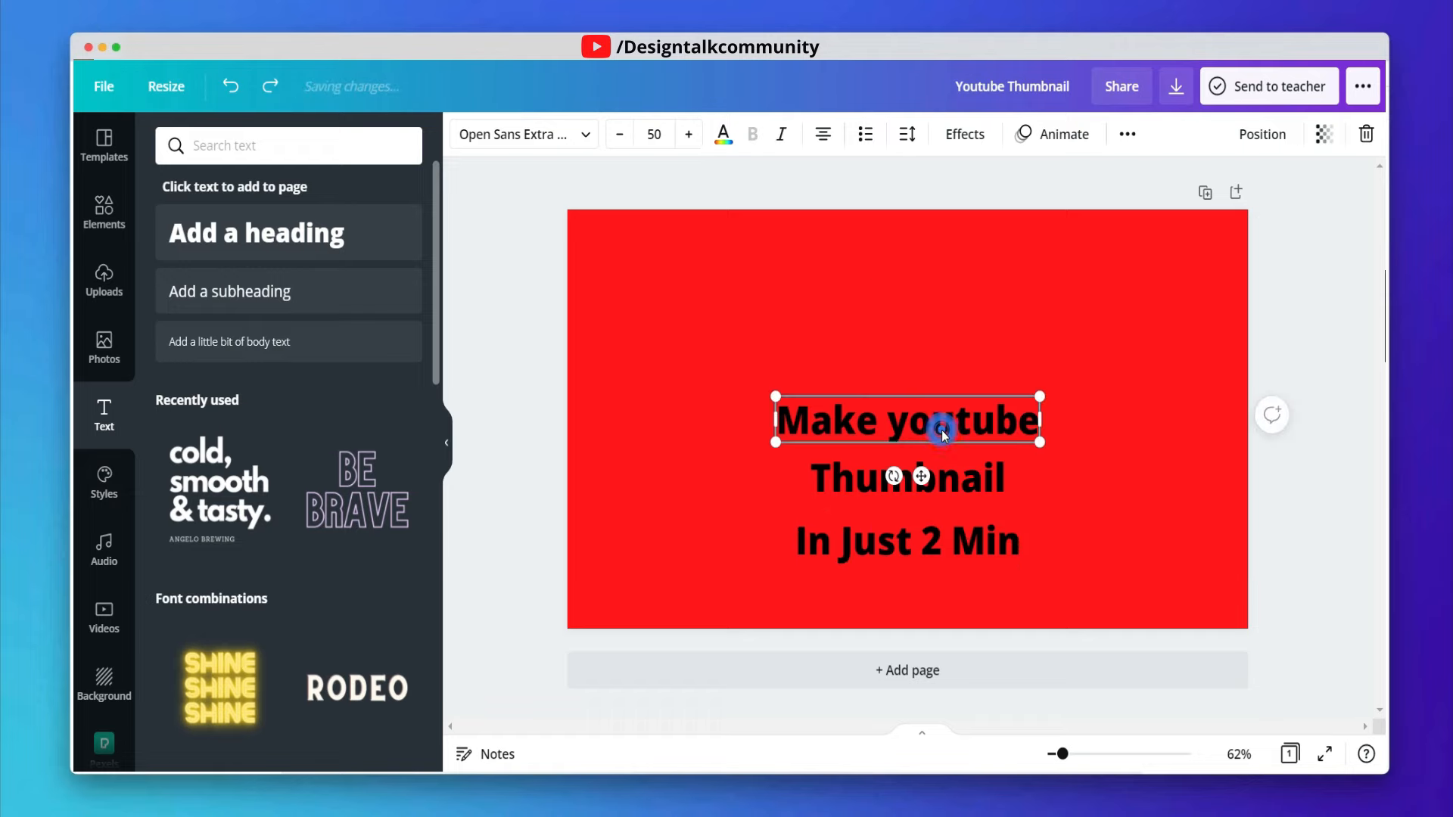
{"action": "left_click", "coordinate": [522, 138]}
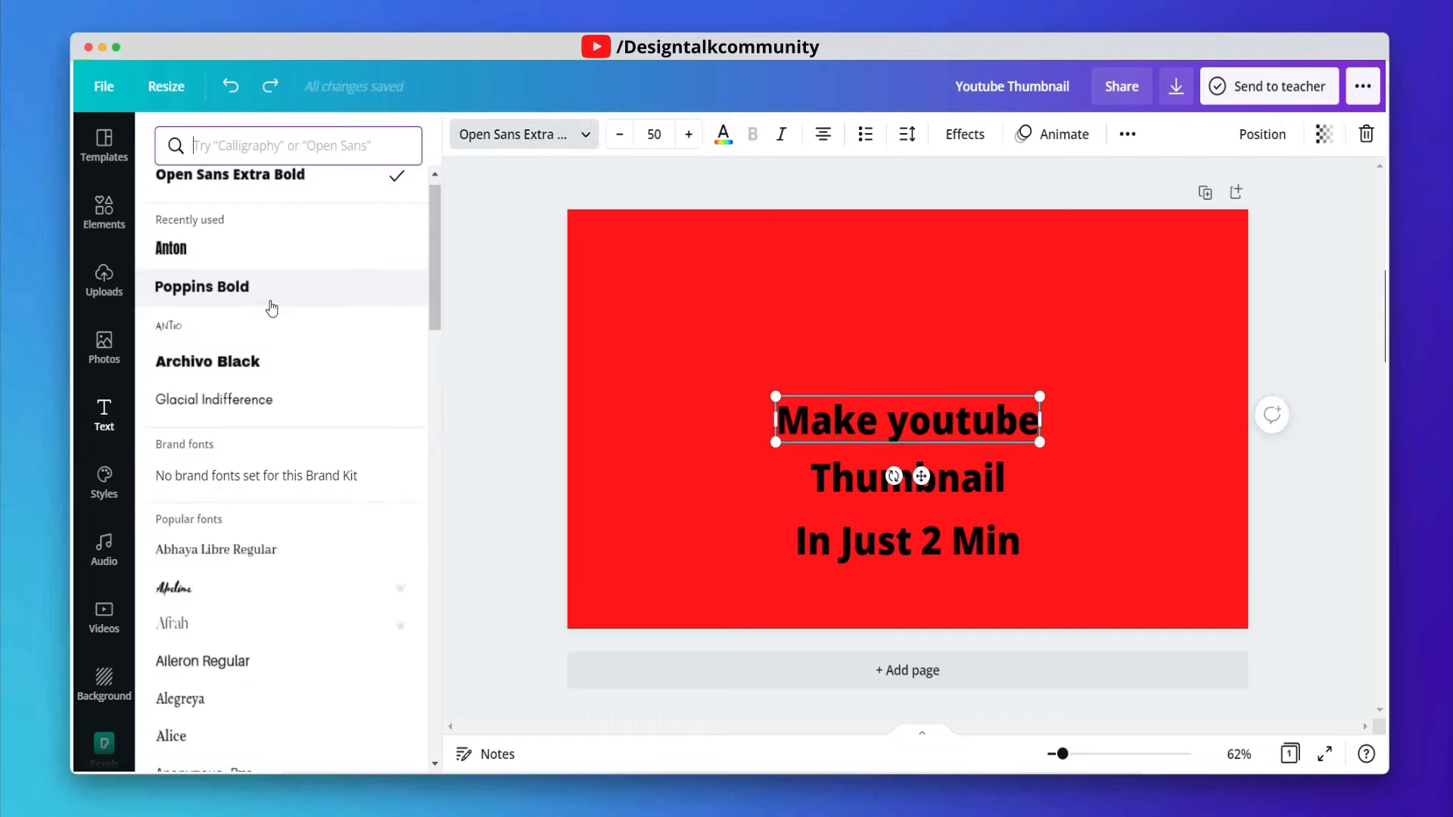
{"action": "scroll", "coordinate": [273, 303], "scroll_direction": "down", "scroll_amount": 5}
{"action": "scroll", "coordinate": [279, 281], "scroll_direction": "down", "scroll_amount": 15}
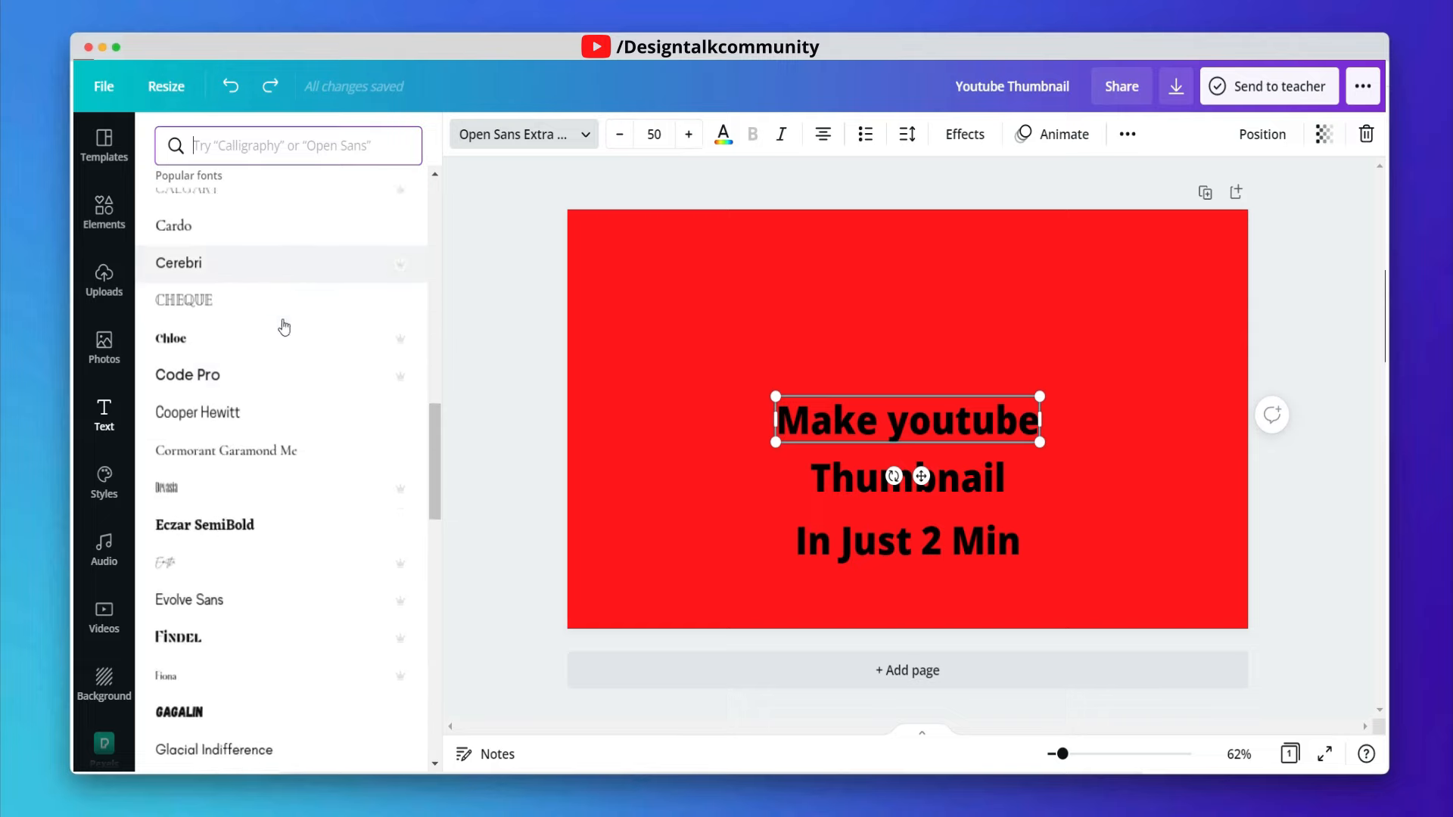
{"action": "left_click", "coordinate": [216, 472]}
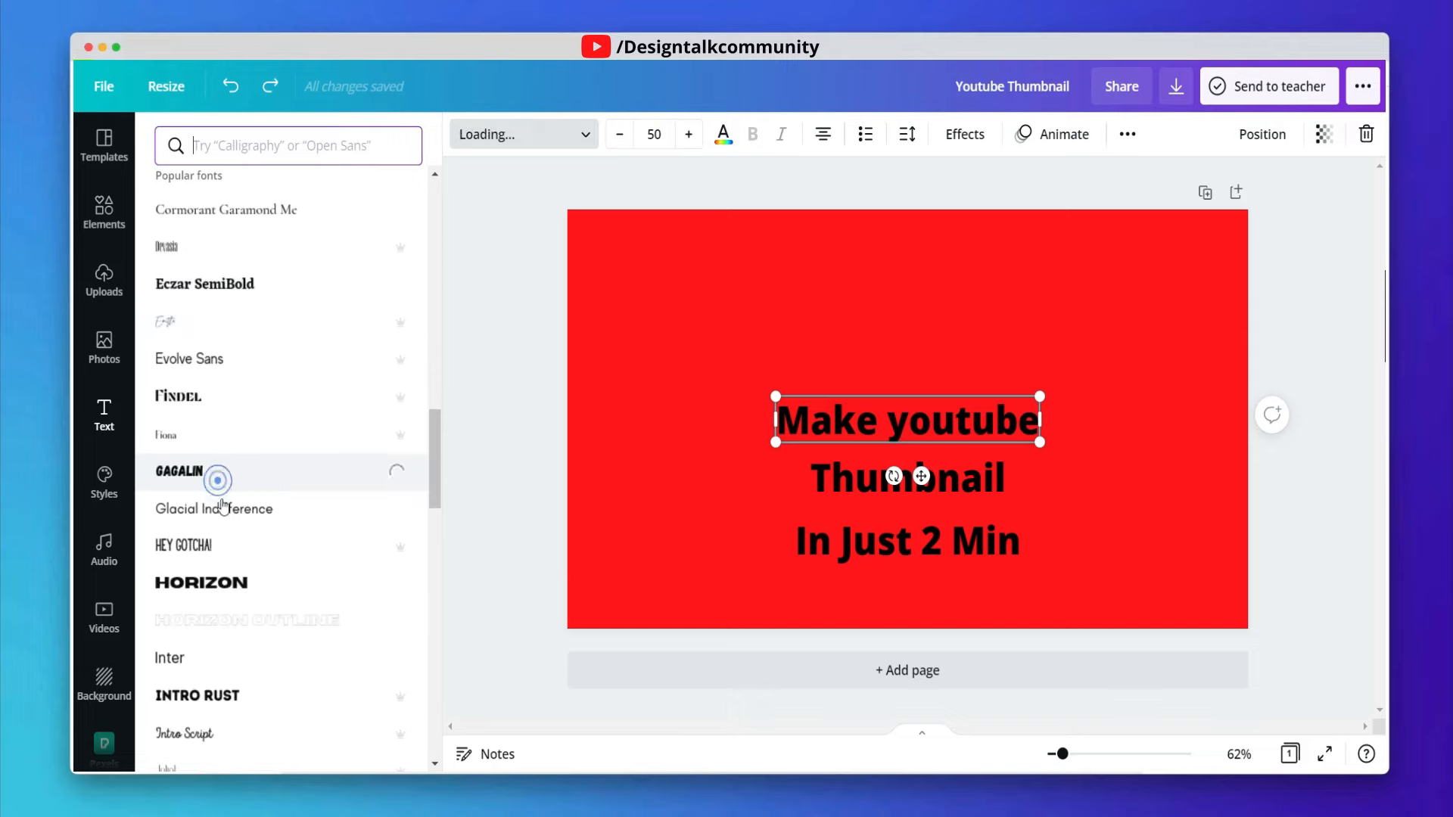
{"action": "left_click", "coordinate": [235, 586]}
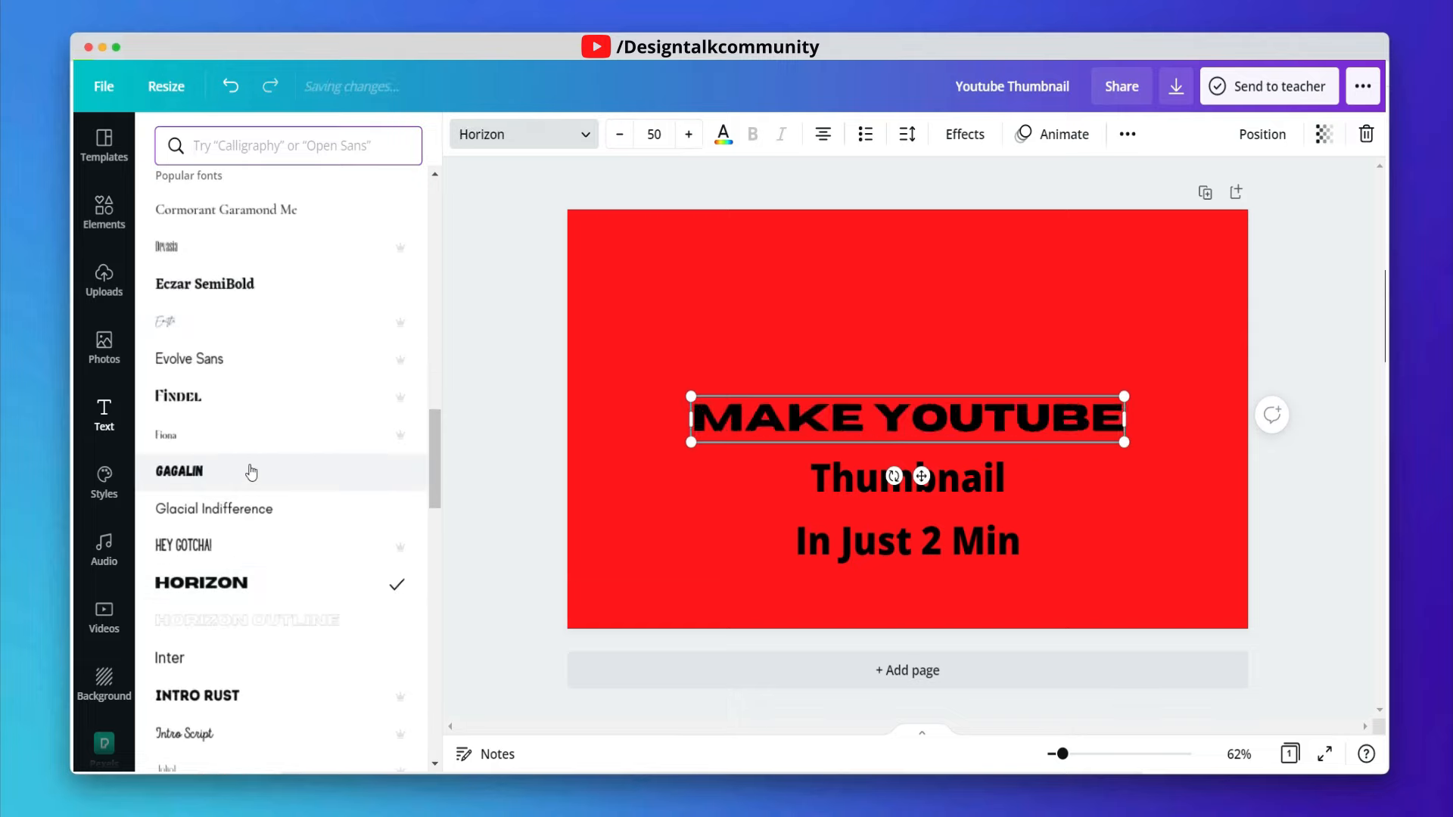
{"action": "scroll", "coordinate": [249, 470], "scroll_direction": "up", "scroll_amount": 3}
{"action": "scroll", "coordinate": [250, 474], "scroll_direction": "up", "scroll_amount": 15}
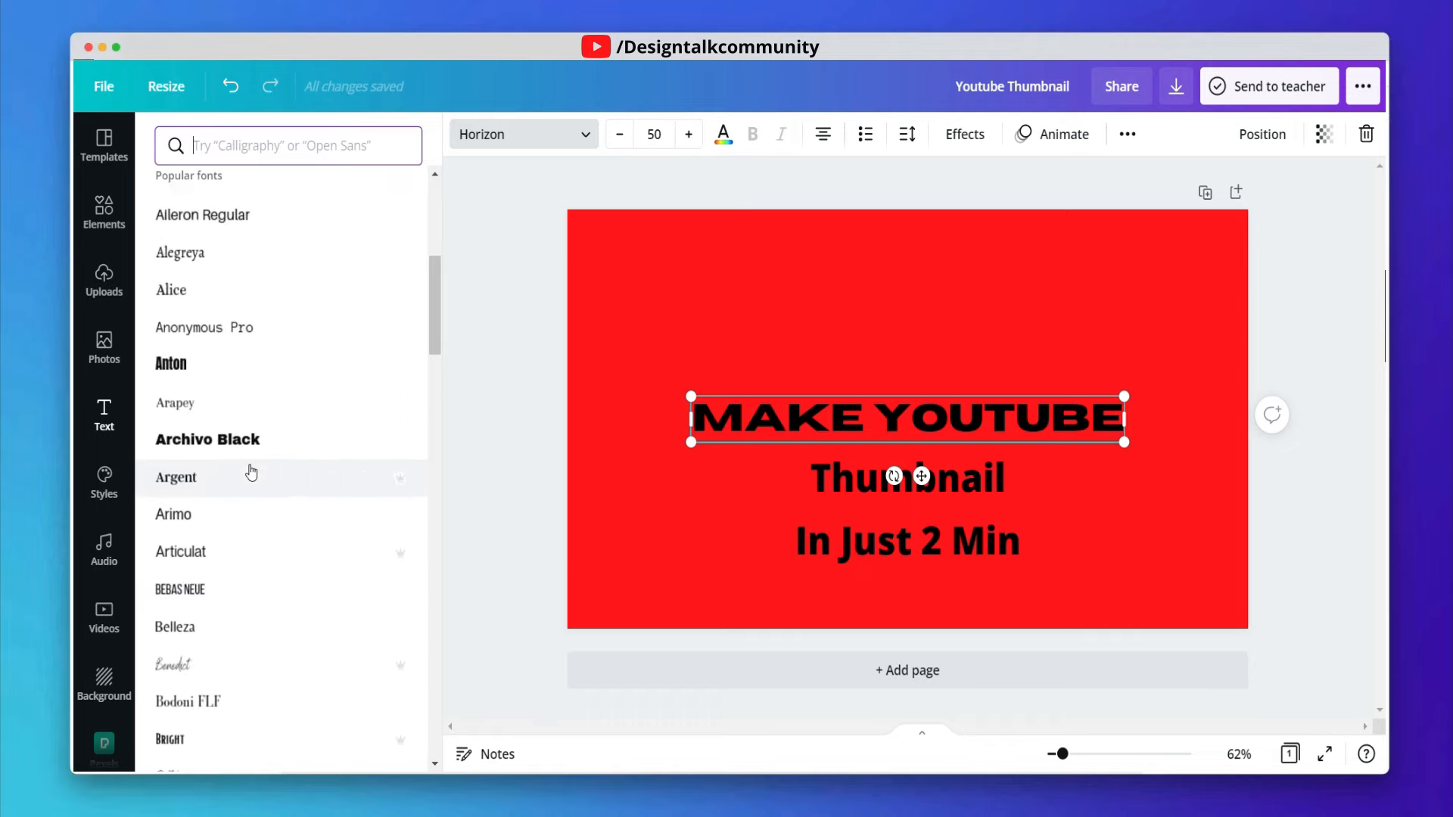
{"action": "left_click", "coordinate": [242, 475]}
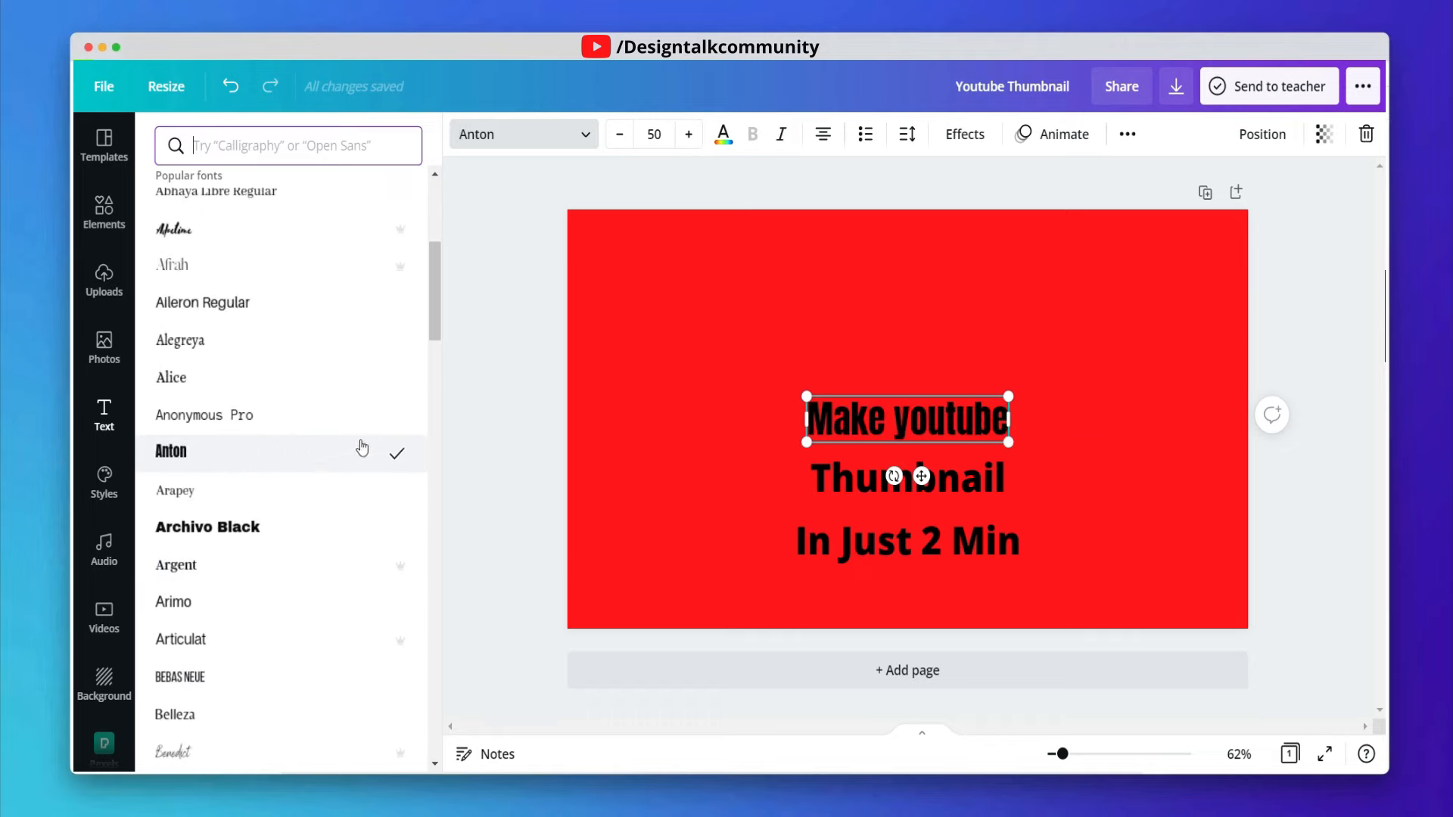
- Convert the "Make youtube" heading to uppercase
{"action": "left_click", "coordinate": [1127, 134]}
{"action": "left_click", "coordinate": [977, 179]}
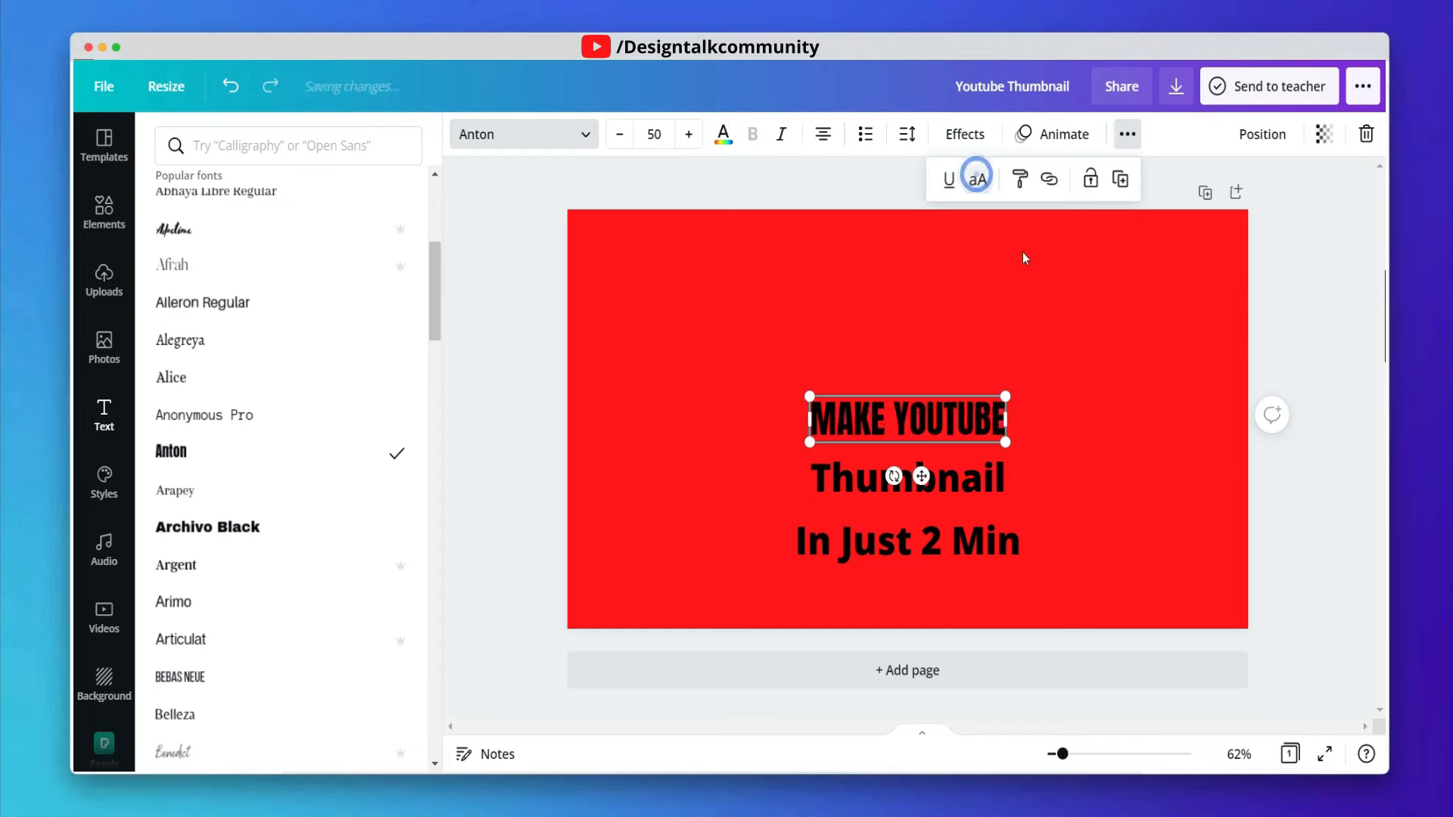
{"action": "left_click", "coordinate": [1023, 255]}
- Set the "Thumbnail" line's font to Anton and convert it to uppercase
{"action": "left_click", "coordinate": [984, 401]}
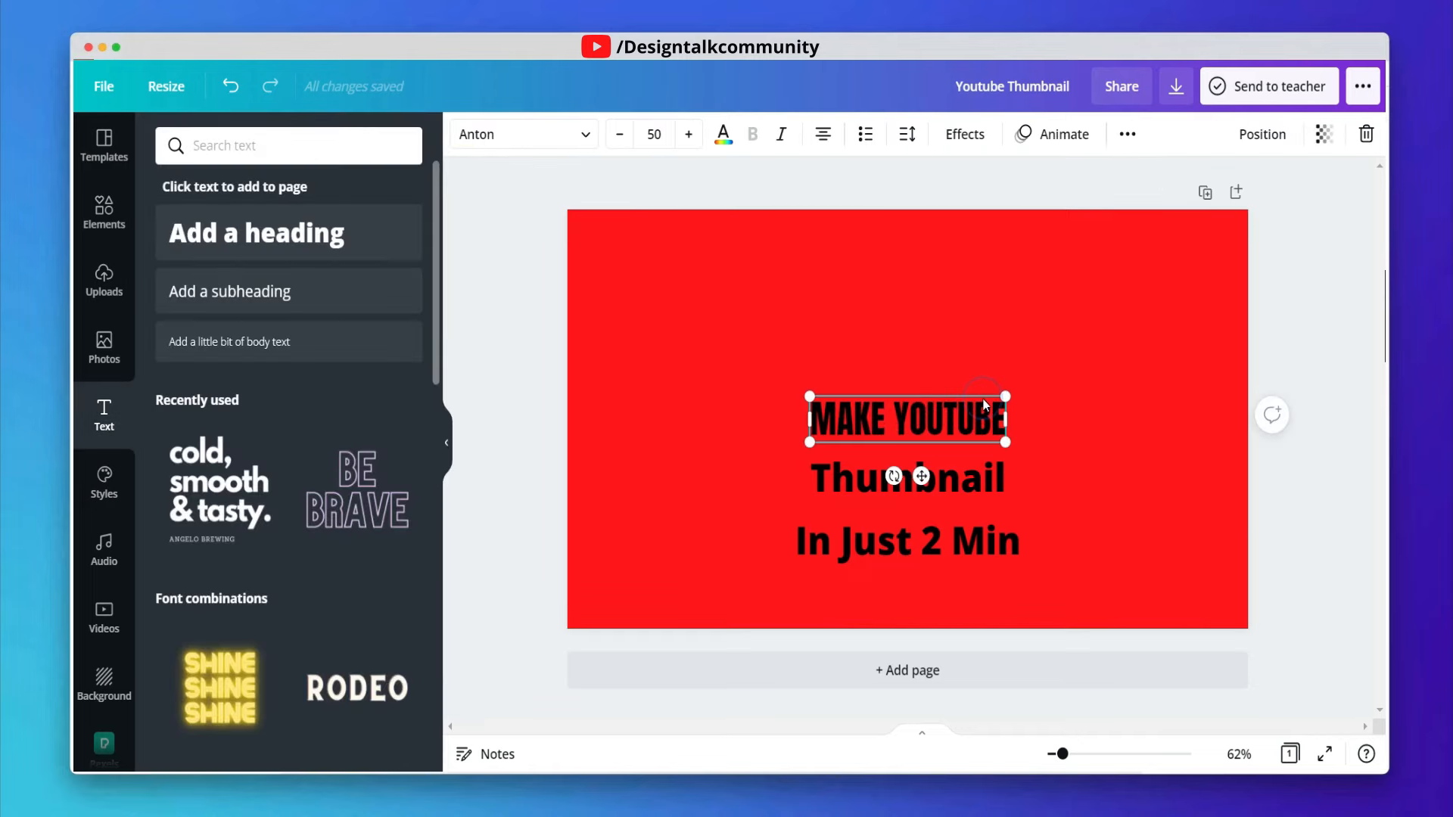
{"action": "left_click", "coordinate": [990, 487]}
{"action": "left_click", "coordinate": [539, 143]}
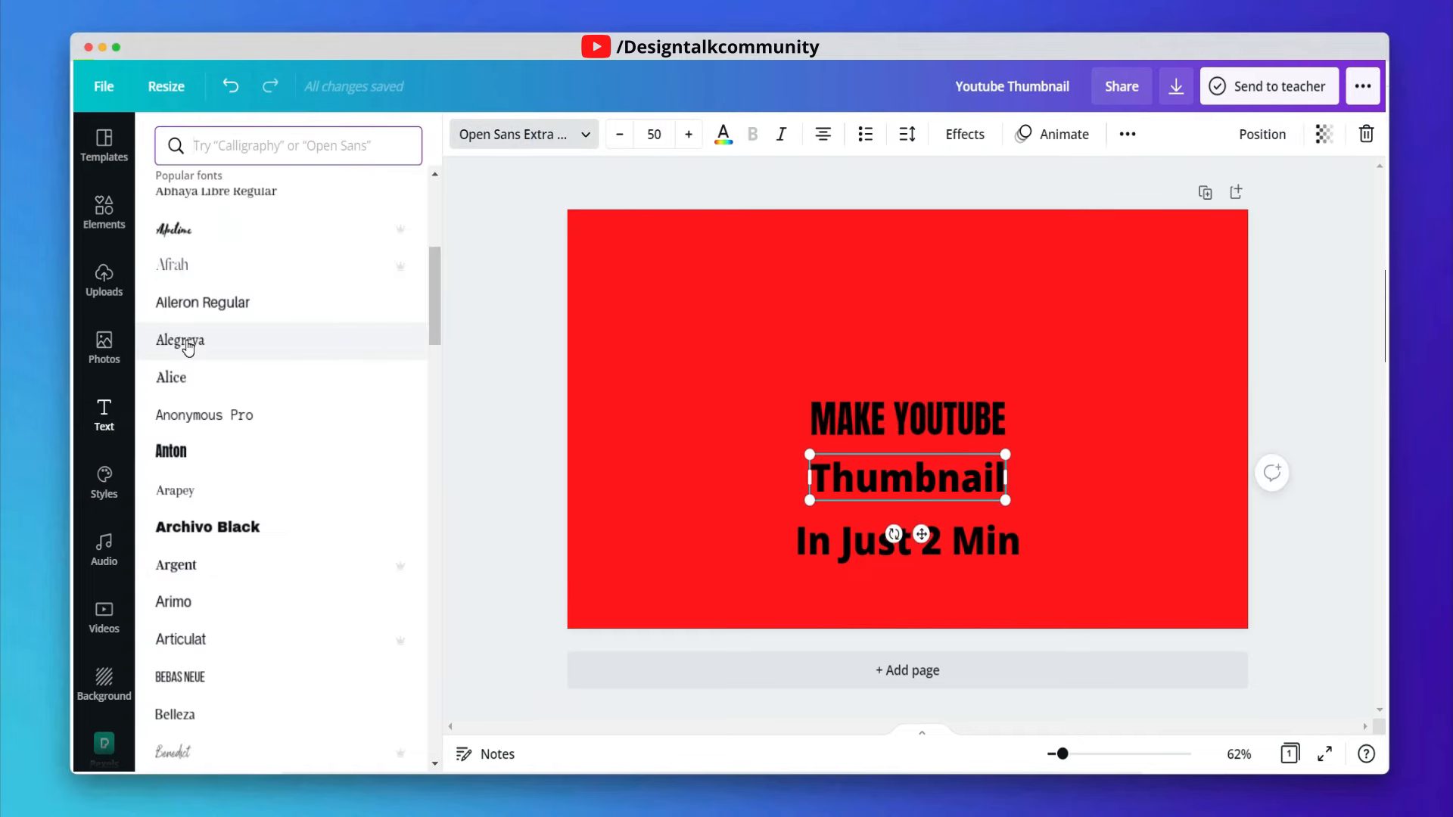
{"action": "left_click", "coordinate": [205, 187]}
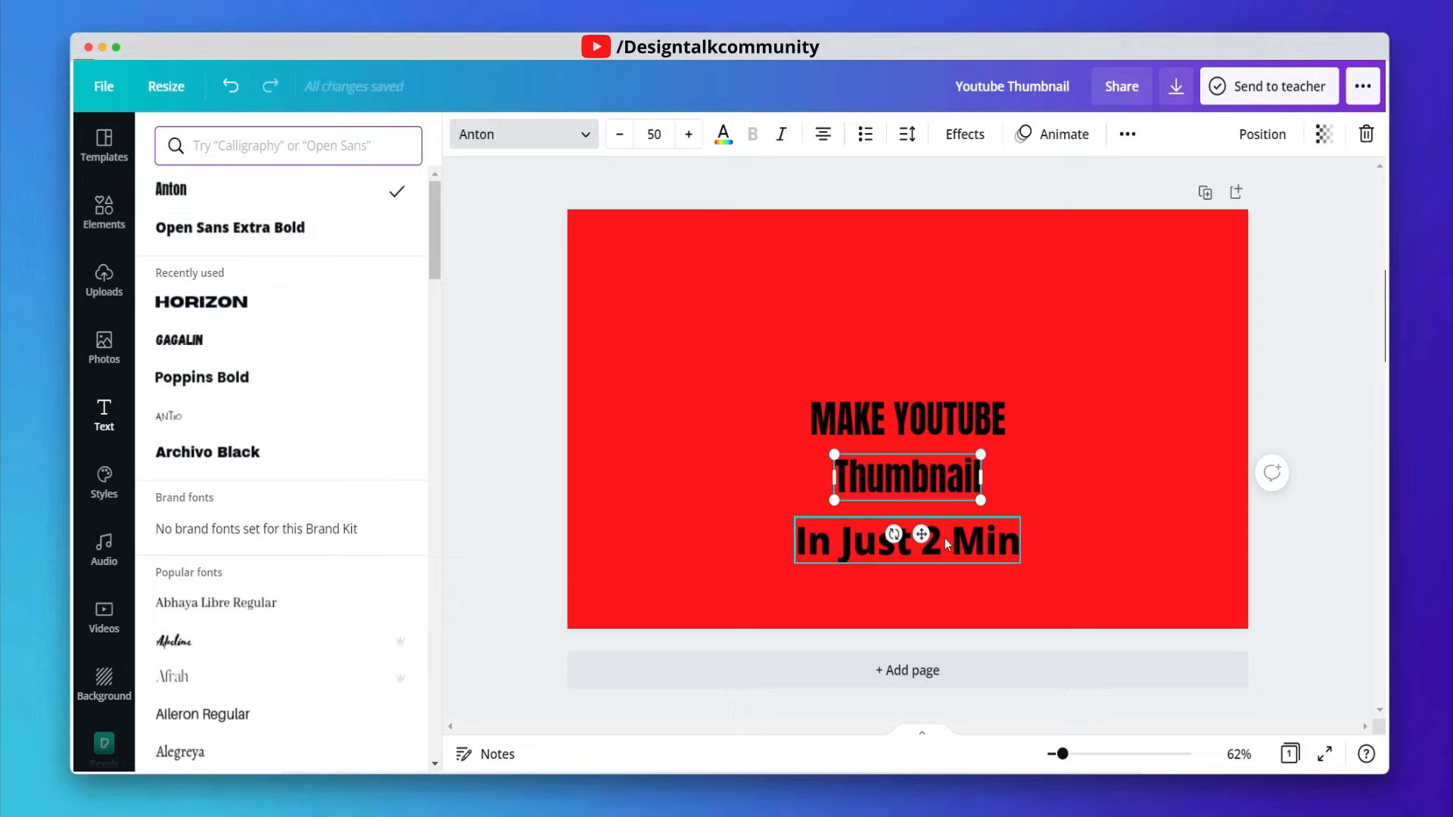
{"action": "left_click", "coordinate": [1128, 134]}
{"action": "left_click", "coordinate": [982, 179]}
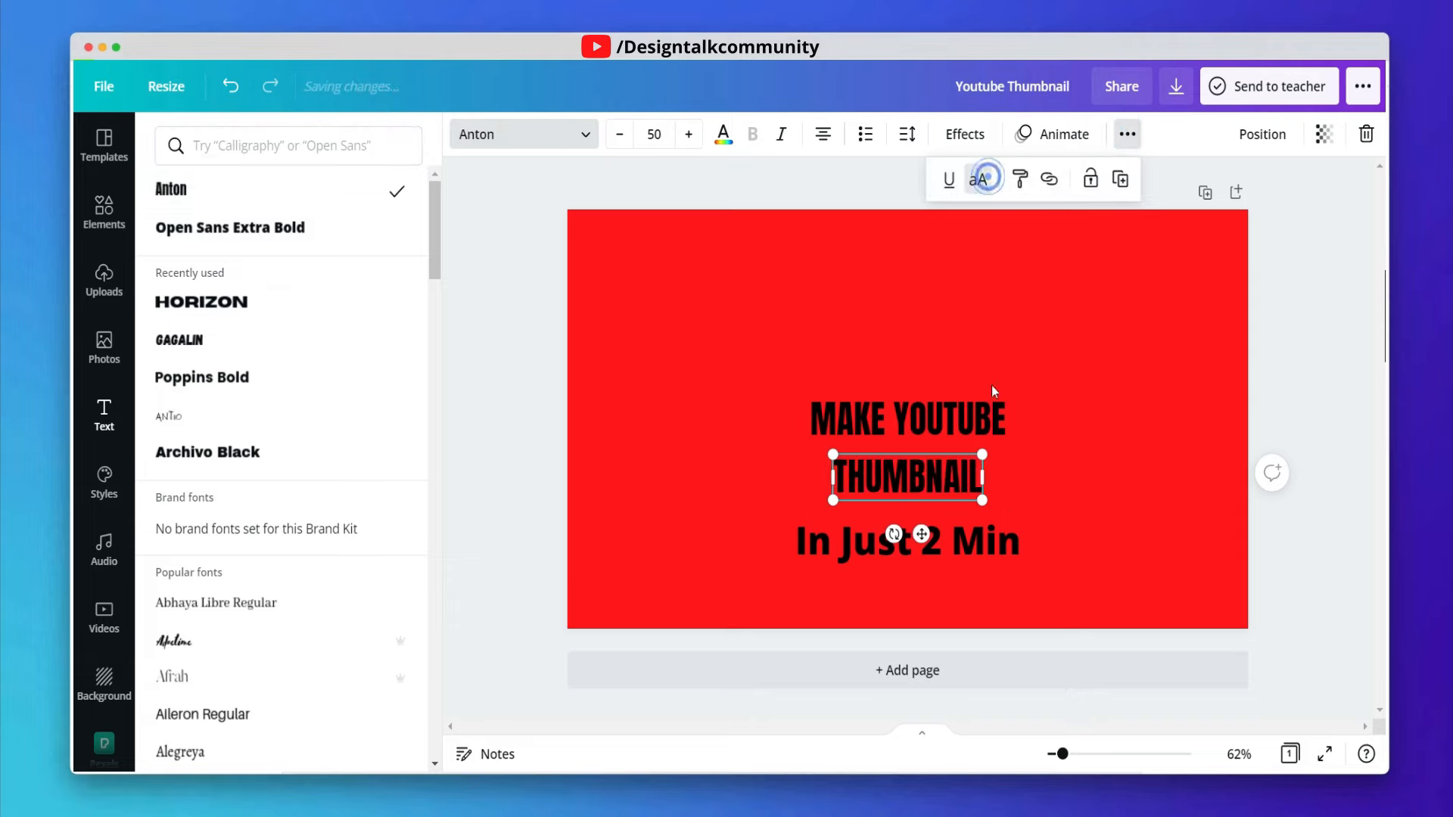
- Set the "In Just 2 Min" line's font to Anton and convert it to uppercase
{"action": "left_click", "coordinate": [1000, 533]}
{"action": "left_click", "coordinate": [250, 190]}
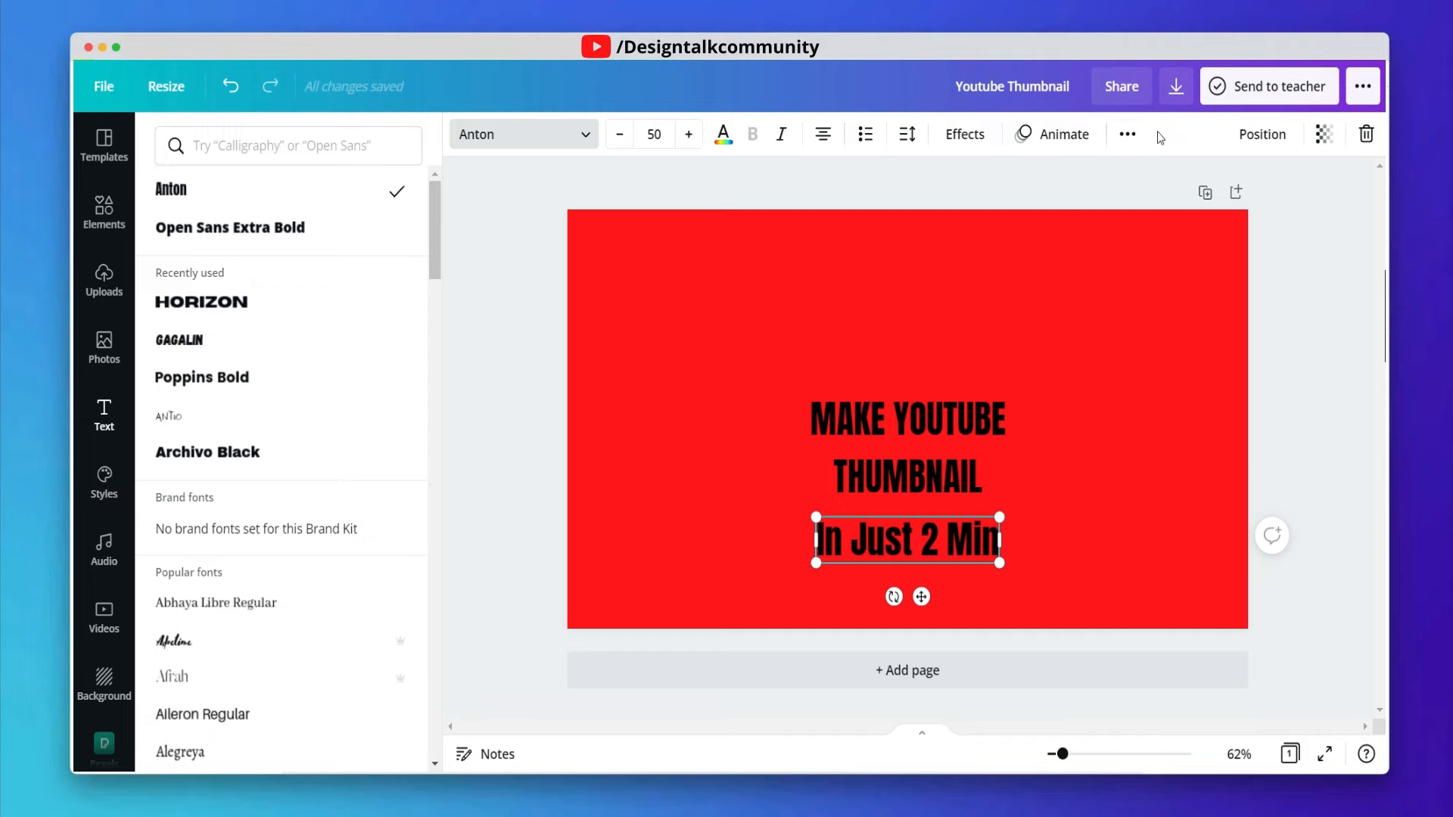
{"action": "left_click", "coordinate": [1127, 134]}
{"action": "left_click", "coordinate": [978, 179]}
{"action": "left_click", "coordinate": [1072, 318]}
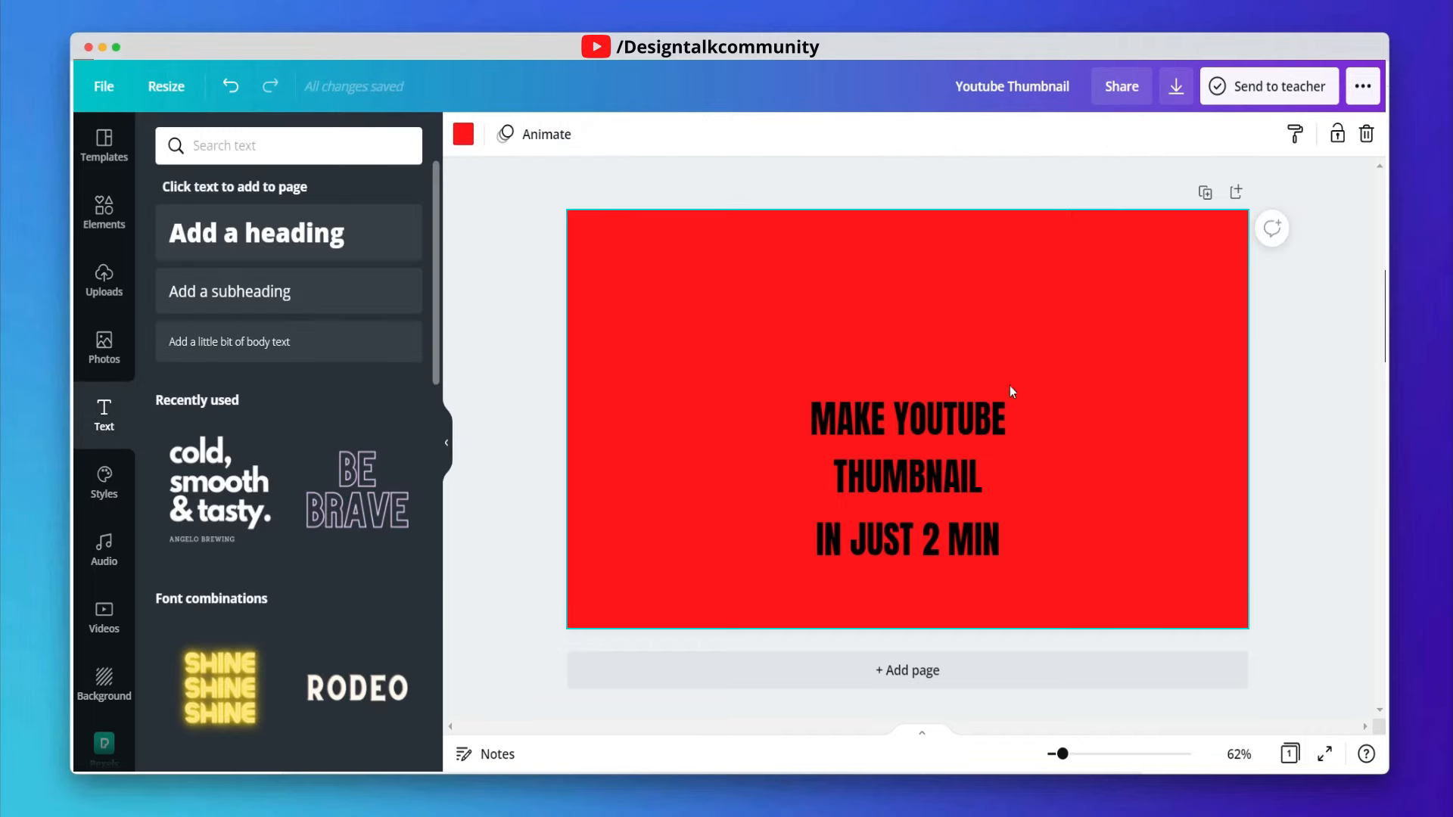
- Move the first two heading lines to the left side of the canvas and enlarge them
{"action": "left_click_drag", "start_coordinate": [942, 410], "coordinate": [738, 322]}
{"action": "left_click_drag", "start_coordinate": [805, 356], "coordinate": [1006, 409]}
{"action": "left_click", "coordinate": [931, 478]}
{"action": "mouse_move", "coordinate": [931, 479]}
{"action": "left_mouse_down"}
{"action": "mouse_move", "coordinate": [701, 409]}
{"action": "mouse_move", "coordinate": [936, 484]}
{"action": "left_mouse_up"}
{"action": "left_click", "coordinate": [985, 462]}
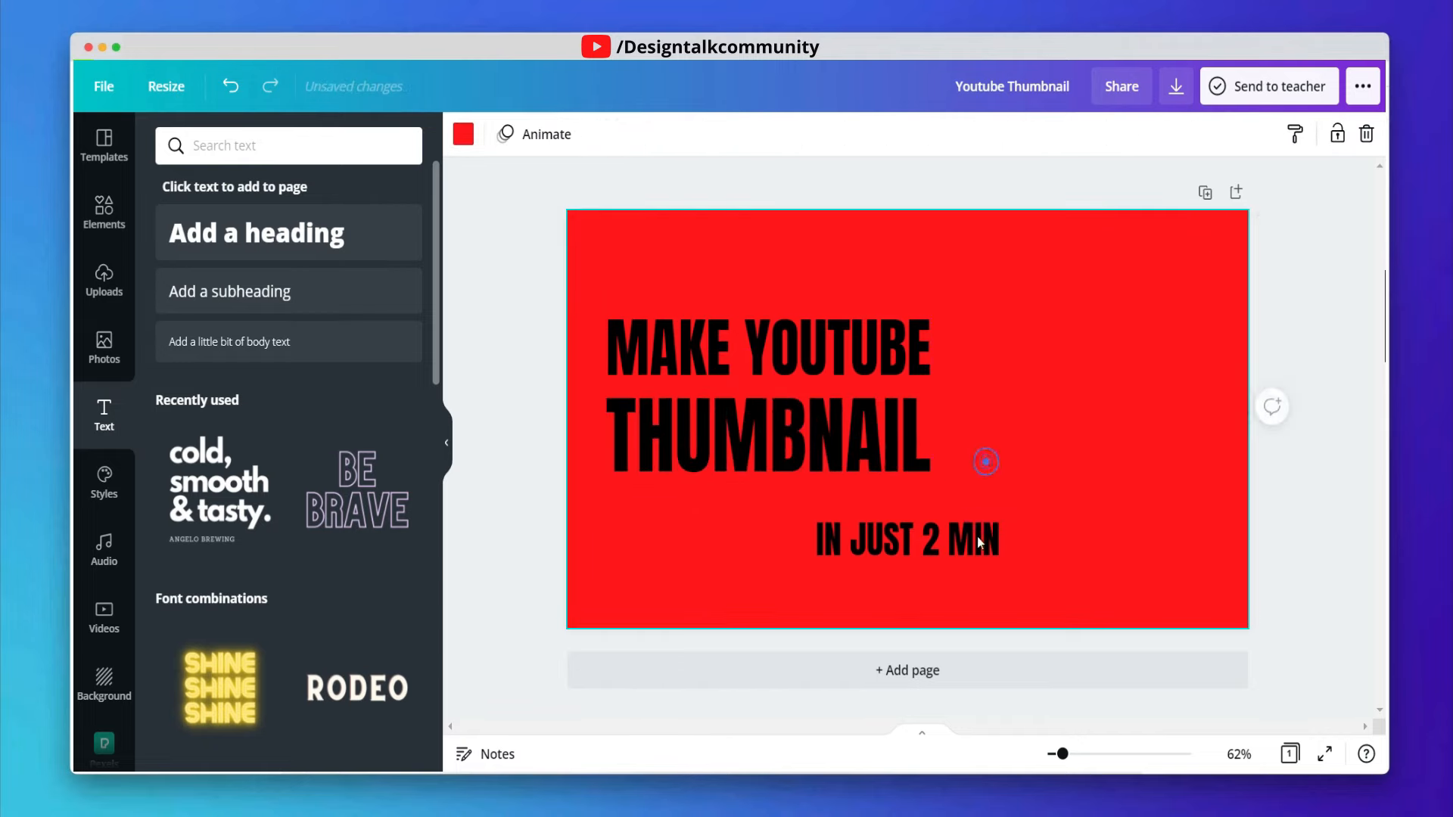
- Move the "IN JUST 2 MIN" line under them at the left and enlarge it to about 87
{"action": "left_click_drag", "start_coordinate": [979, 541], "coordinate": [791, 526]}
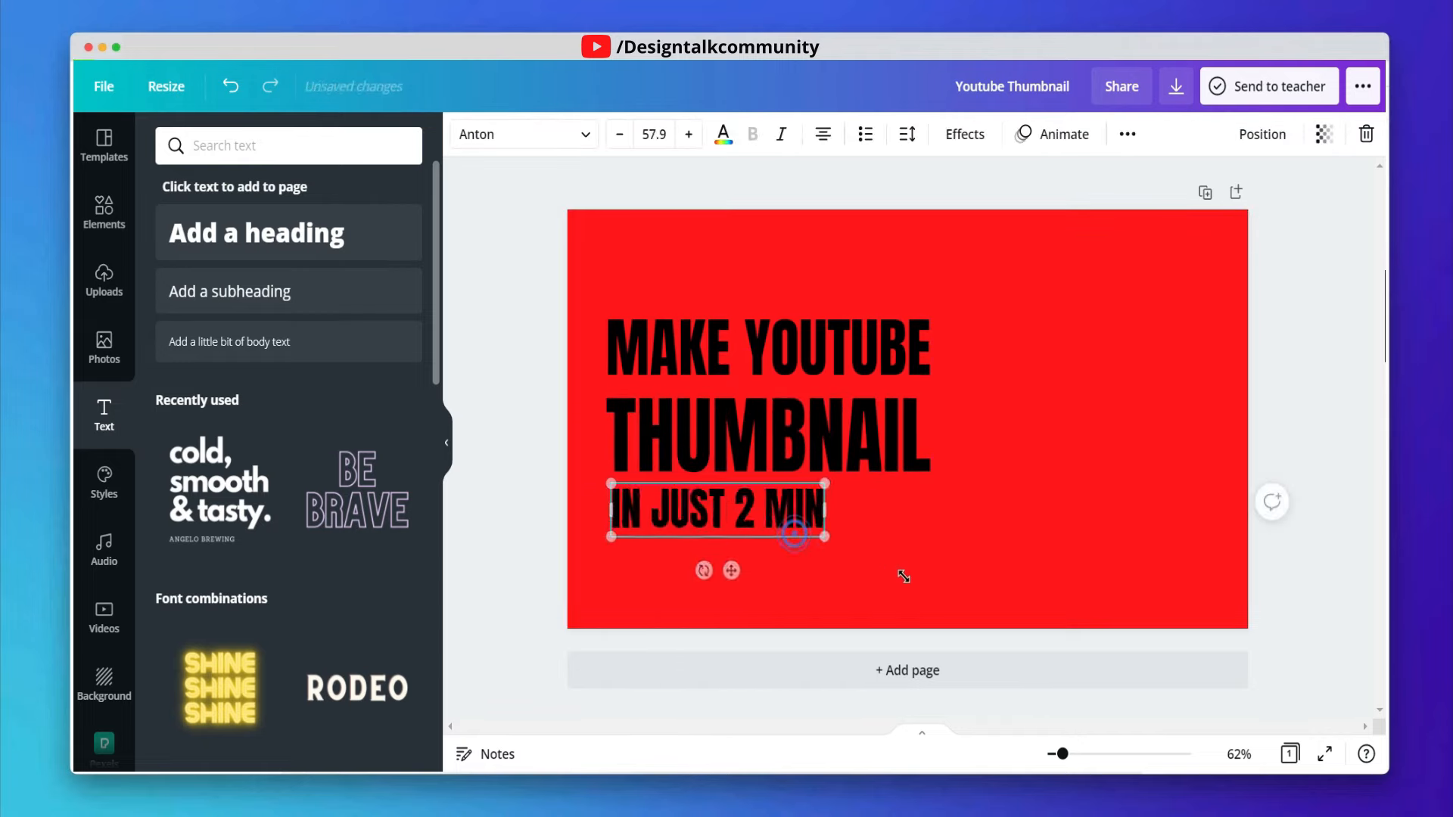
{"action": "mouse_move", "coordinate": [904, 577]}
{"action": "left_mouse_down"}
{"action": "mouse_move", "coordinate": [943, 573]}
{"action": "mouse_move", "coordinate": [929, 570]}
{"action": "left_mouse_up"}
{"action": "left_click", "coordinate": [1012, 529]}
{"action": "left_click", "coordinate": [861, 543]}
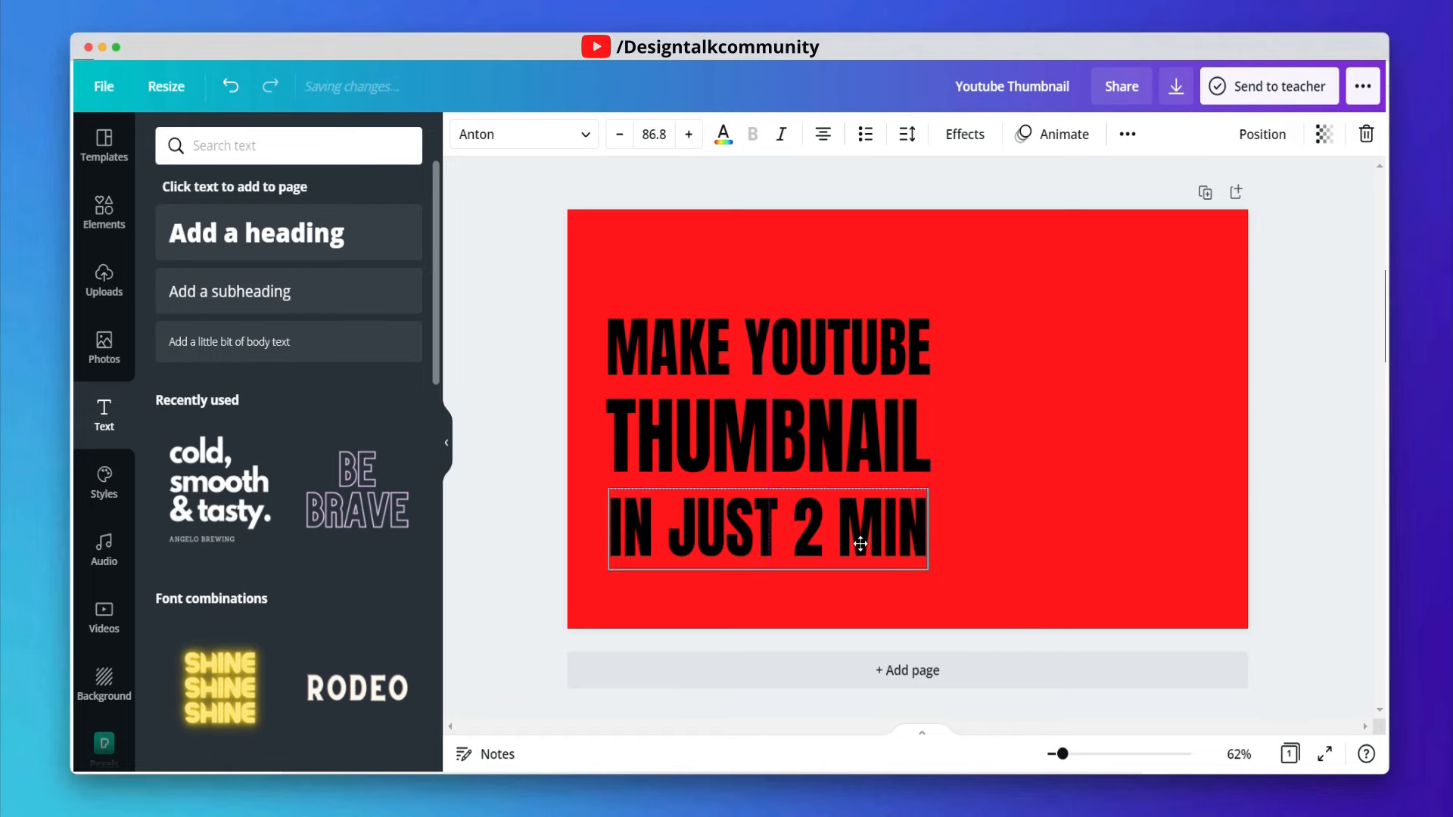
{"action": "left_click", "coordinate": [1011, 481]}
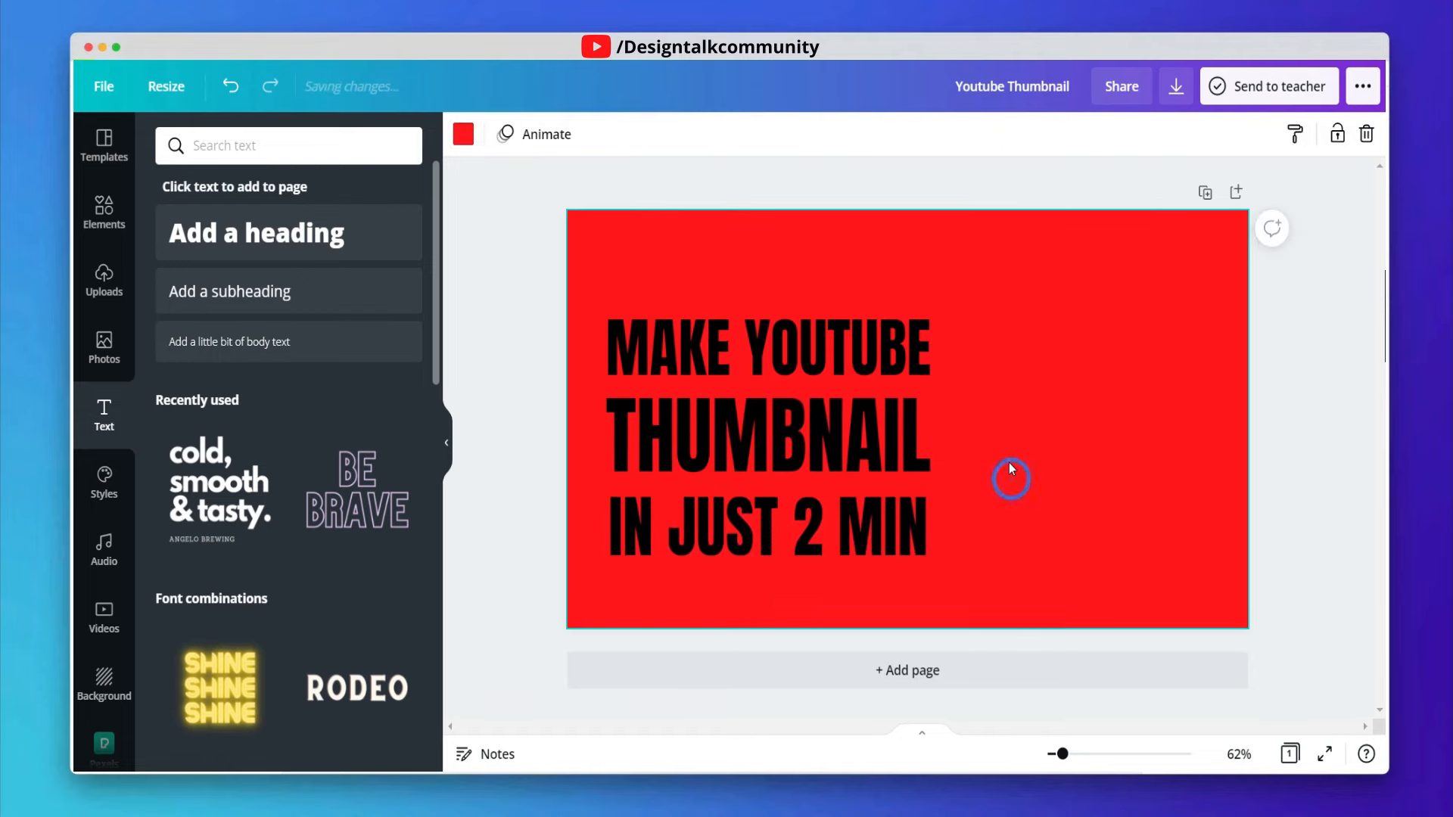
- Add a square from Lines & Shapes and resize it into a black bar over the THUMBNAIL line
{"action": "left_click", "coordinate": [834, 455]}
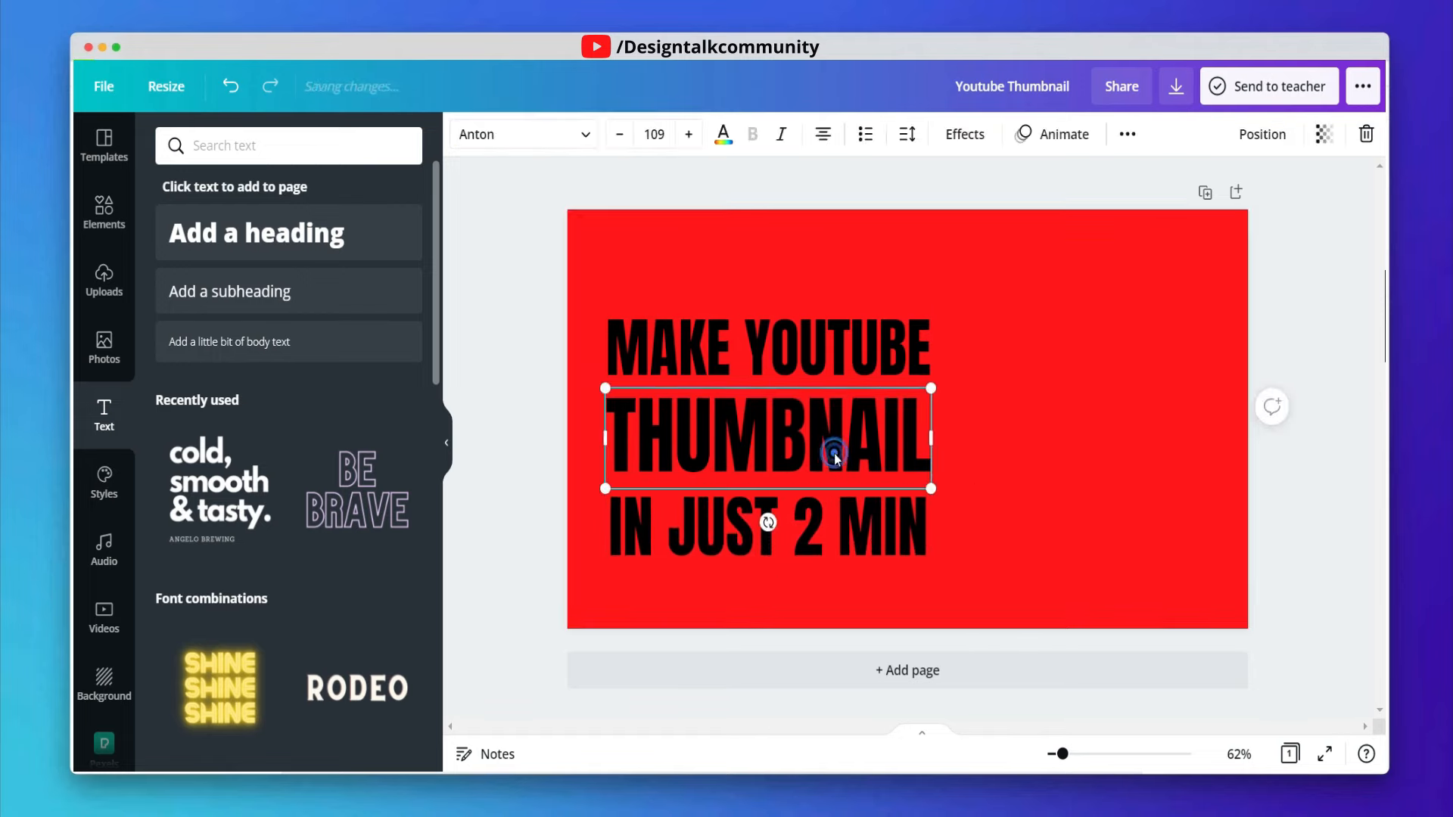
{"action": "left_click", "coordinate": [1032, 452]}
{"action": "left_click", "coordinate": [104, 221]}
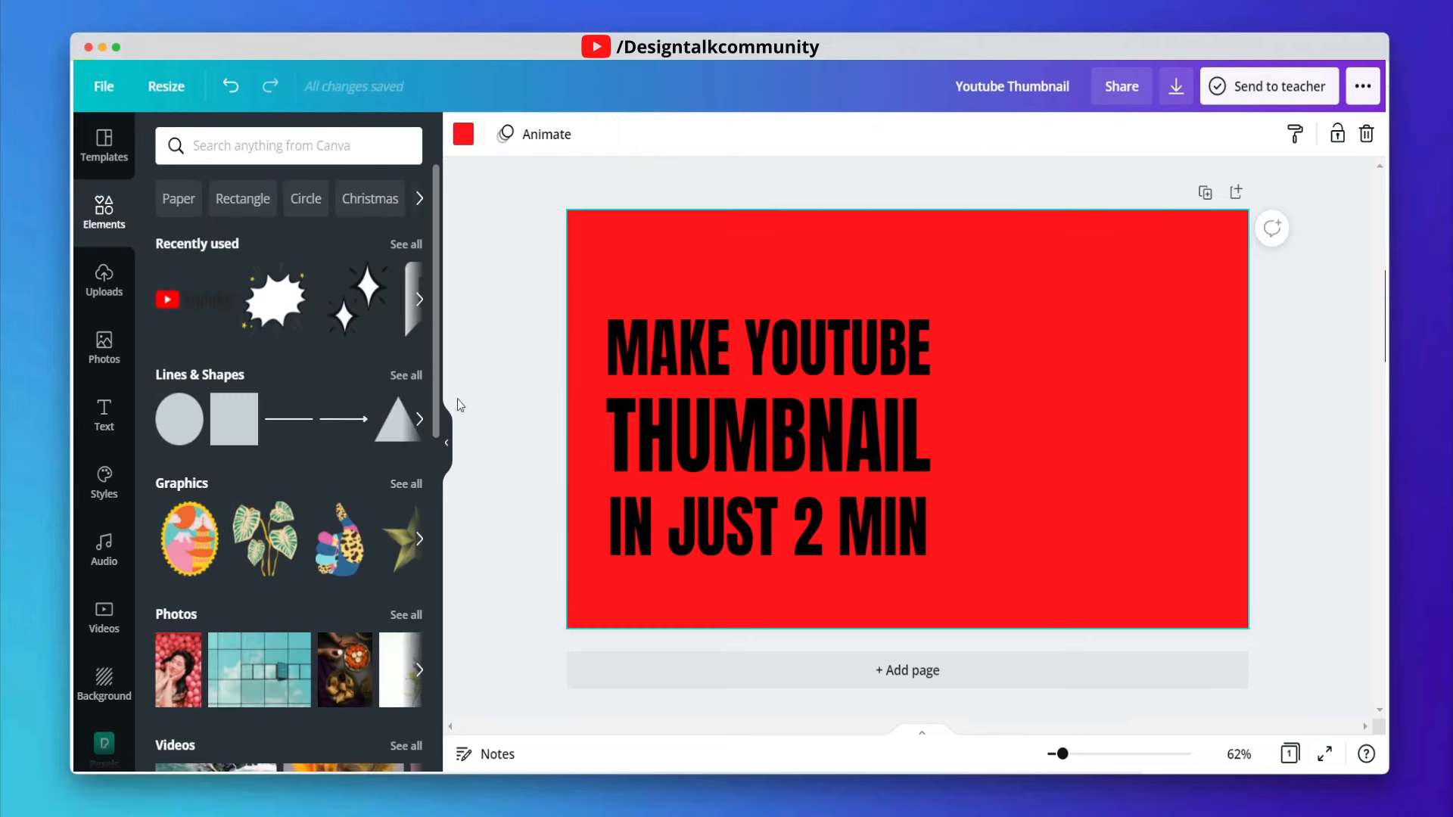
{"action": "left_click", "coordinate": [413, 376]}
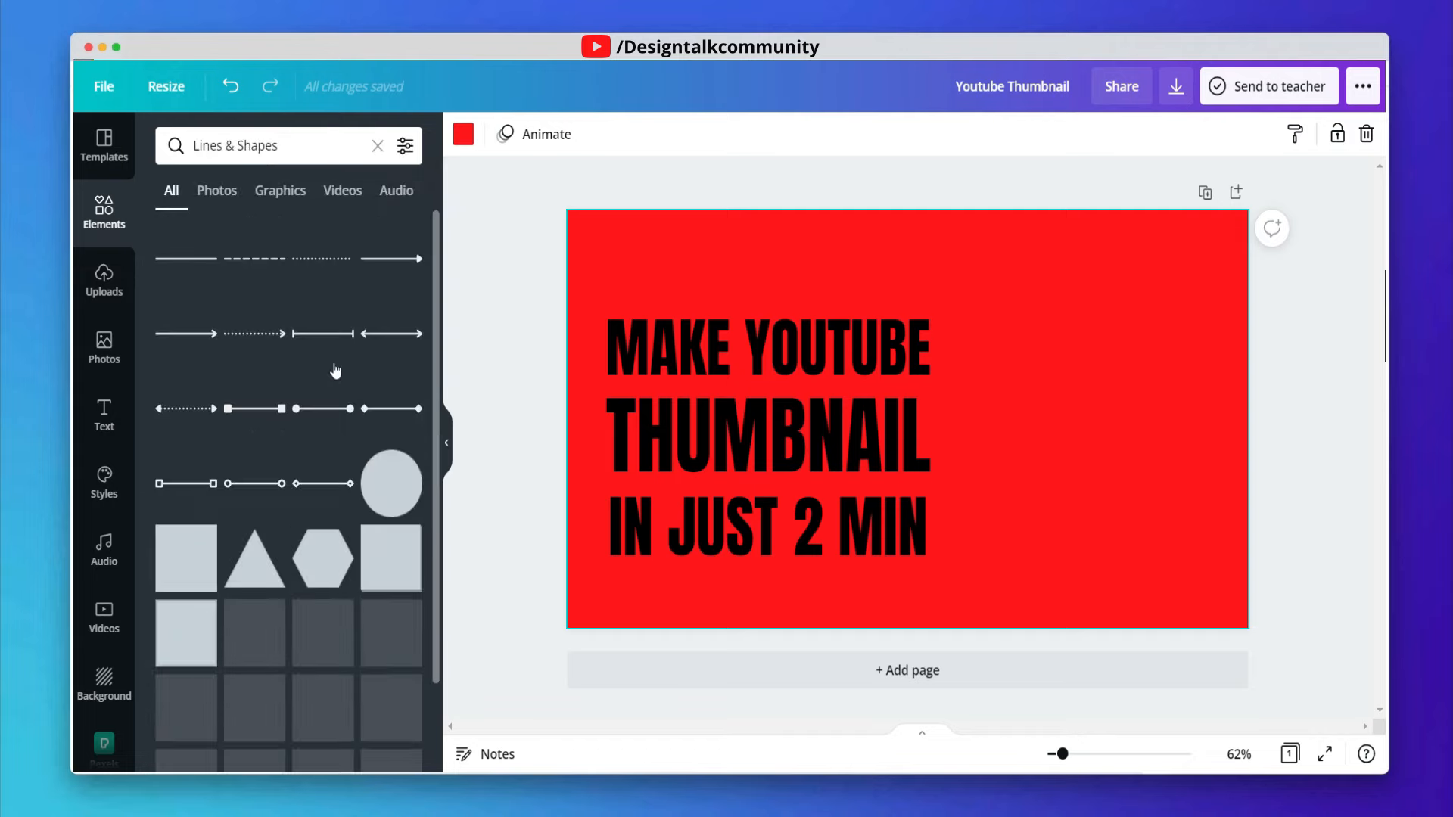
{"action": "scroll", "coordinate": [254, 365], "scroll_direction": "down", "scroll_amount": 2}
{"action": "scroll", "coordinate": [255, 366], "scroll_direction": "down", "scroll_amount": 2}
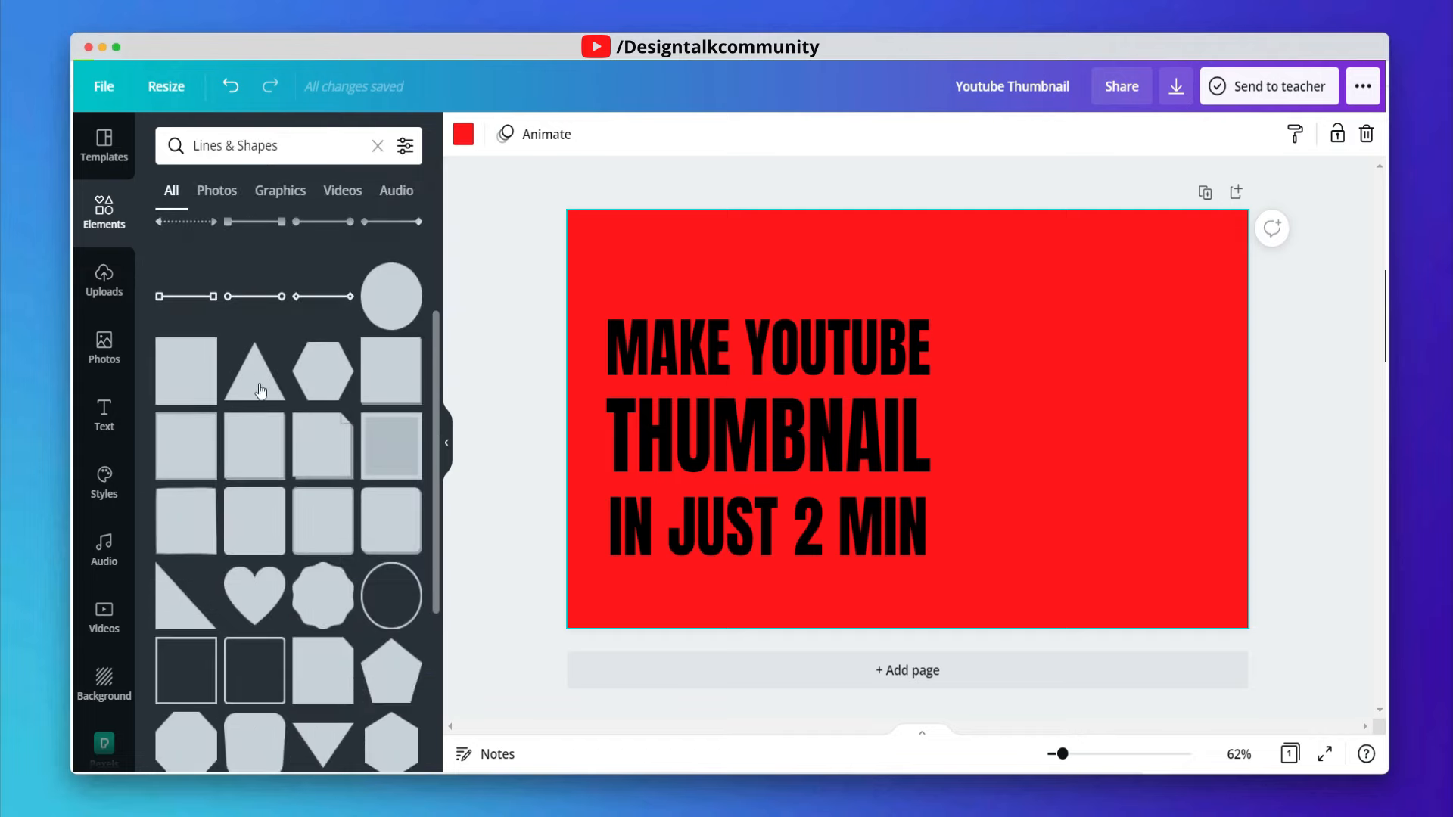
{"action": "left_click", "coordinate": [238, 536]}
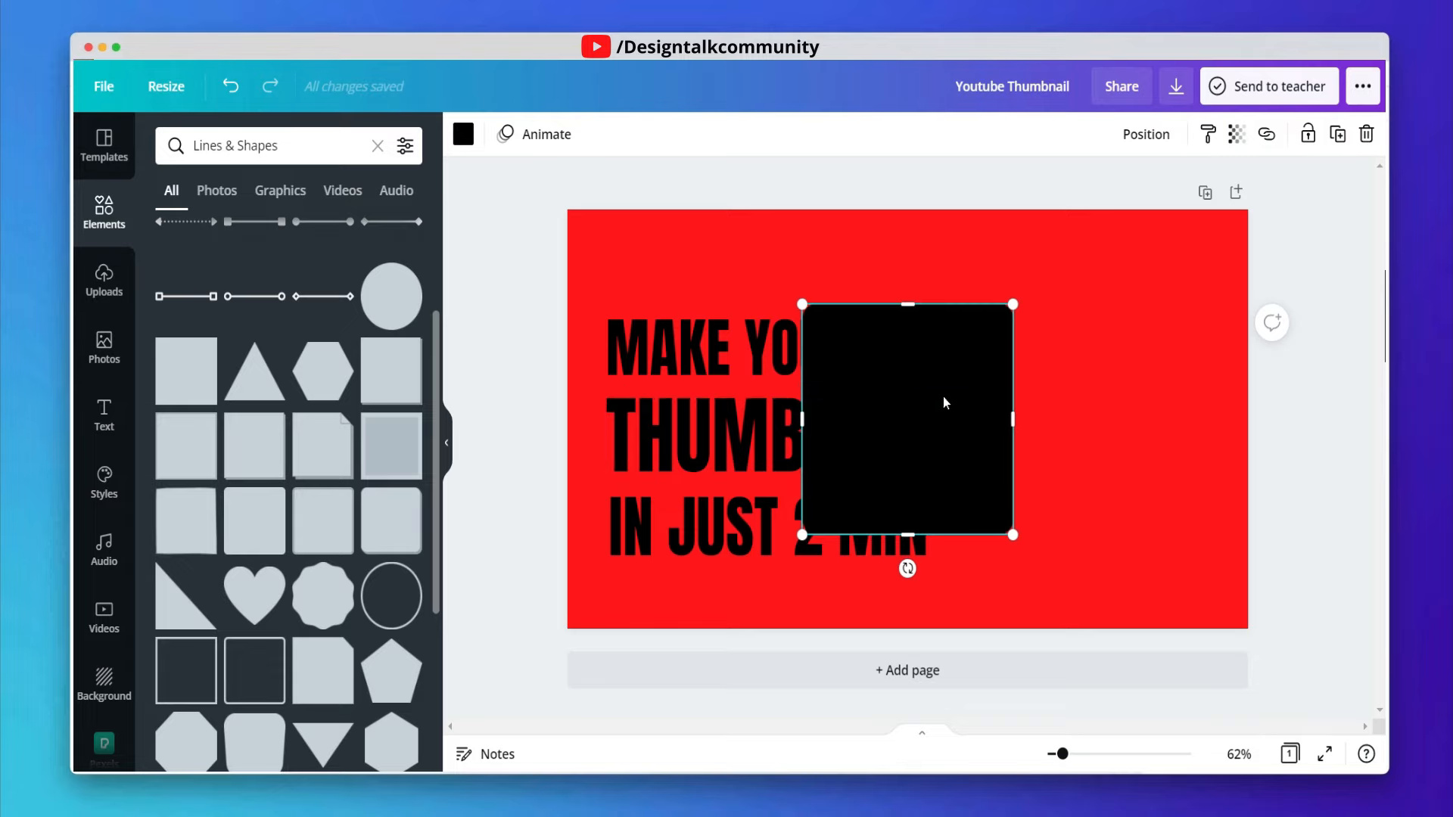
{"action": "left_click_drag", "start_coordinate": [944, 399], "coordinate": [752, 451]}
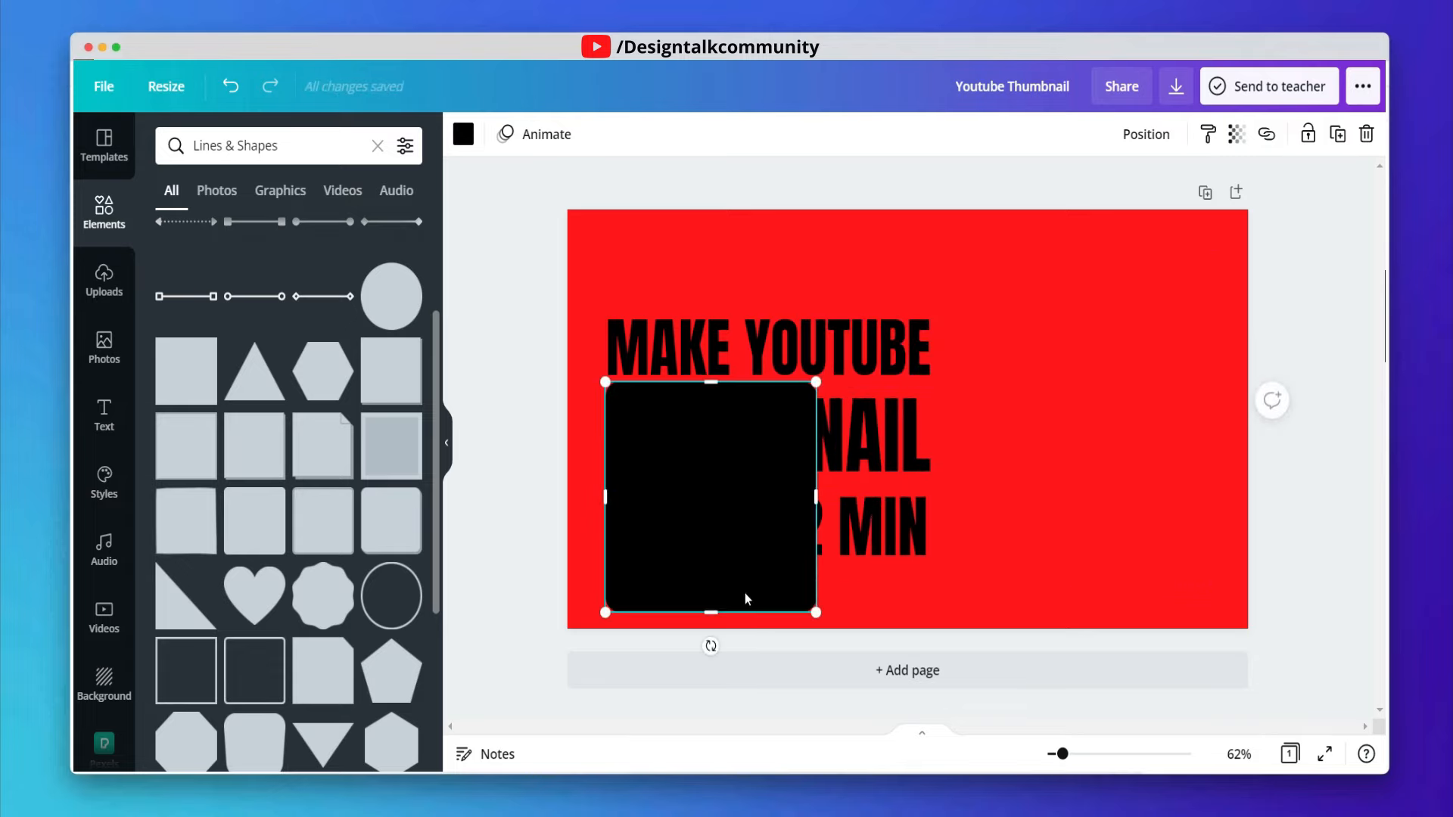
{"action": "left_click_drag", "start_coordinate": [746, 604], "coordinate": [745, 488]}
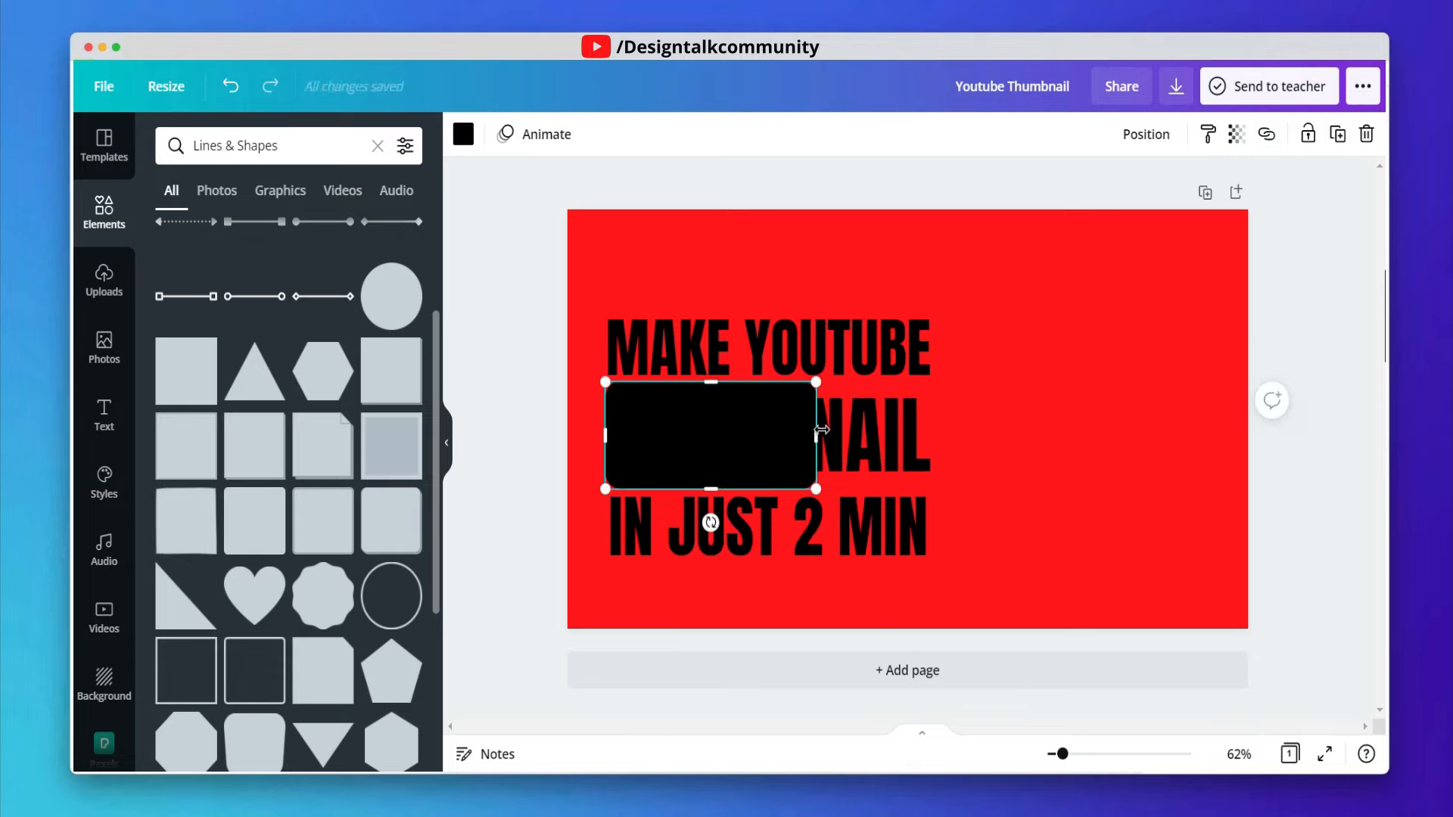
{"action": "mouse_move", "coordinate": [816, 432]}
{"action": "left_mouse_down"}
{"action": "mouse_move", "coordinate": [945, 431]}
{"action": "mouse_move", "coordinate": [795, 429]}
{"action": "left_mouse_up"}
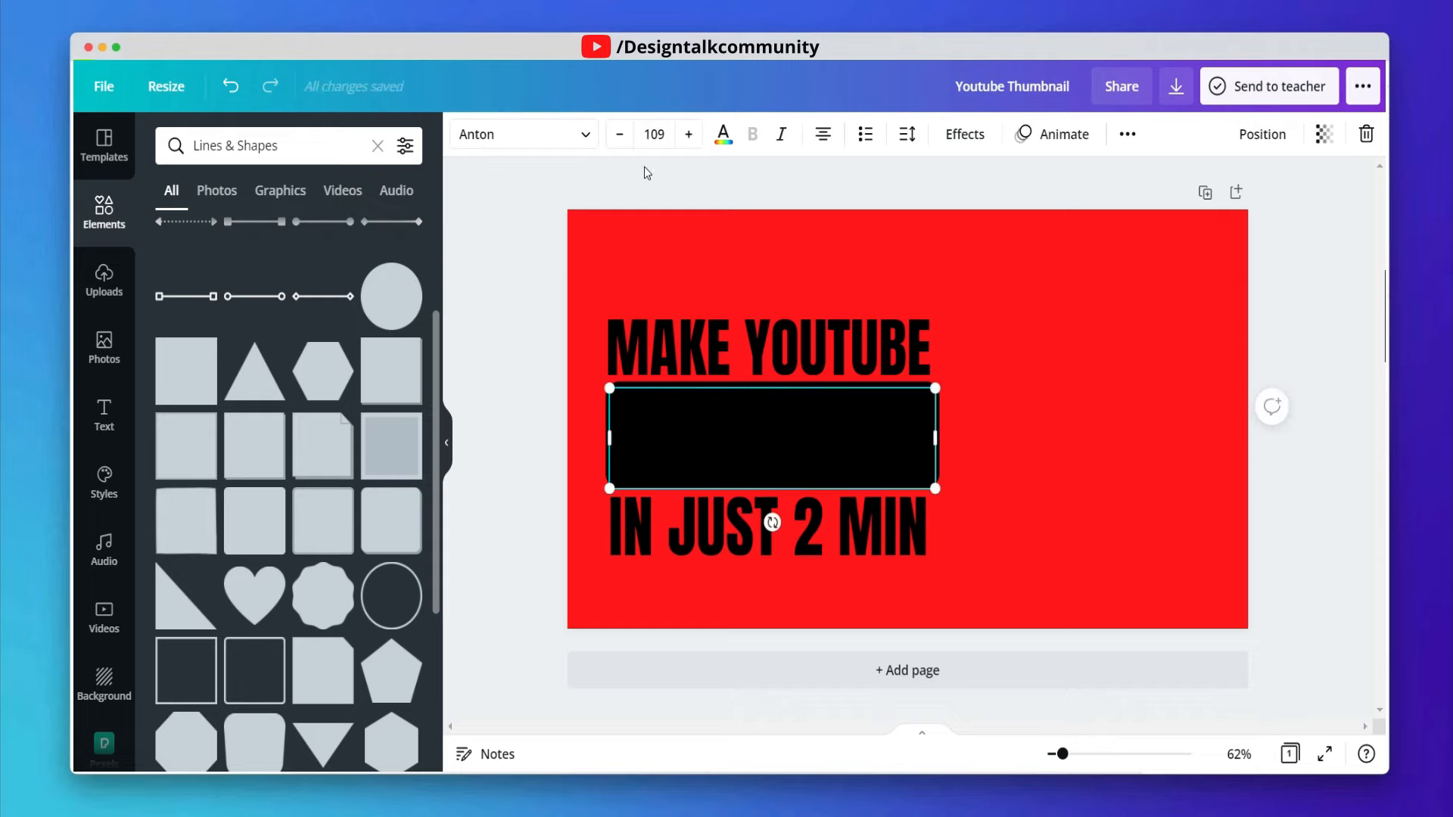
- Change the THUMBNAIL text color to white
{"action": "left_click", "coordinate": [723, 135]}
{"action": "left_click", "coordinate": [403, 393]}
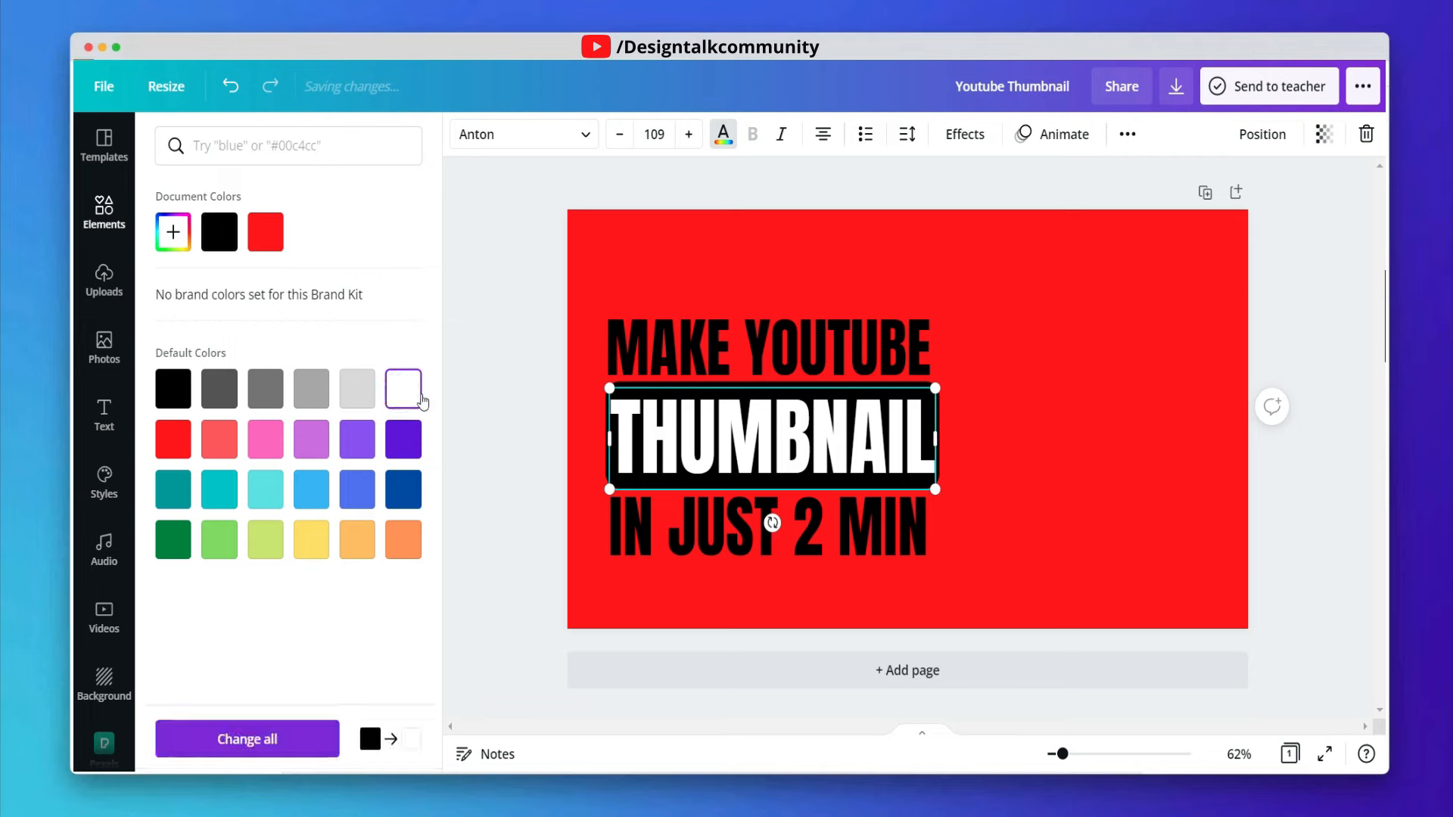
{"action": "left_click_drag", "start_coordinate": [832, 433], "coordinate": [831, 429]}
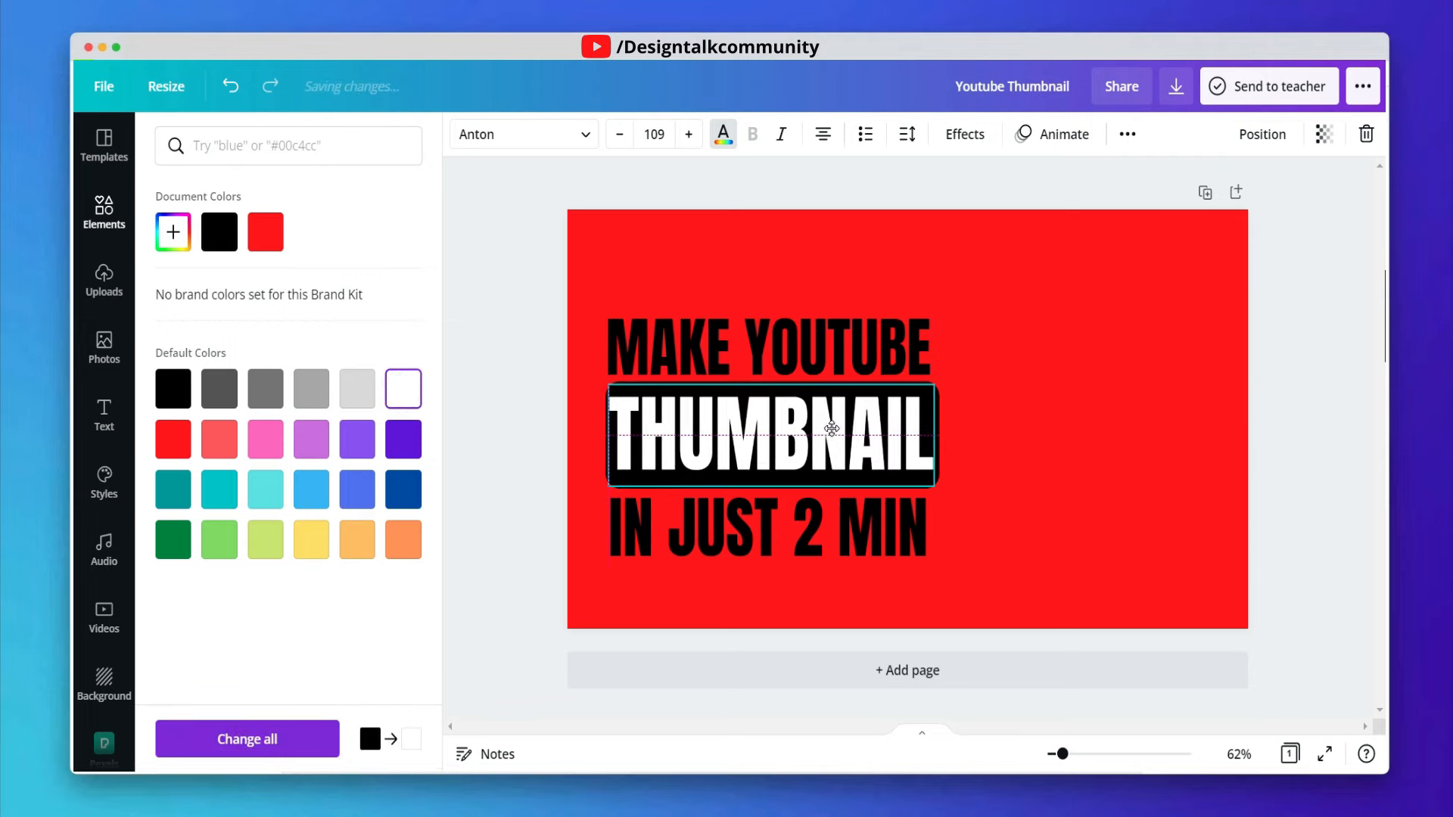
{"action": "left_click", "coordinate": [1047, 421]}
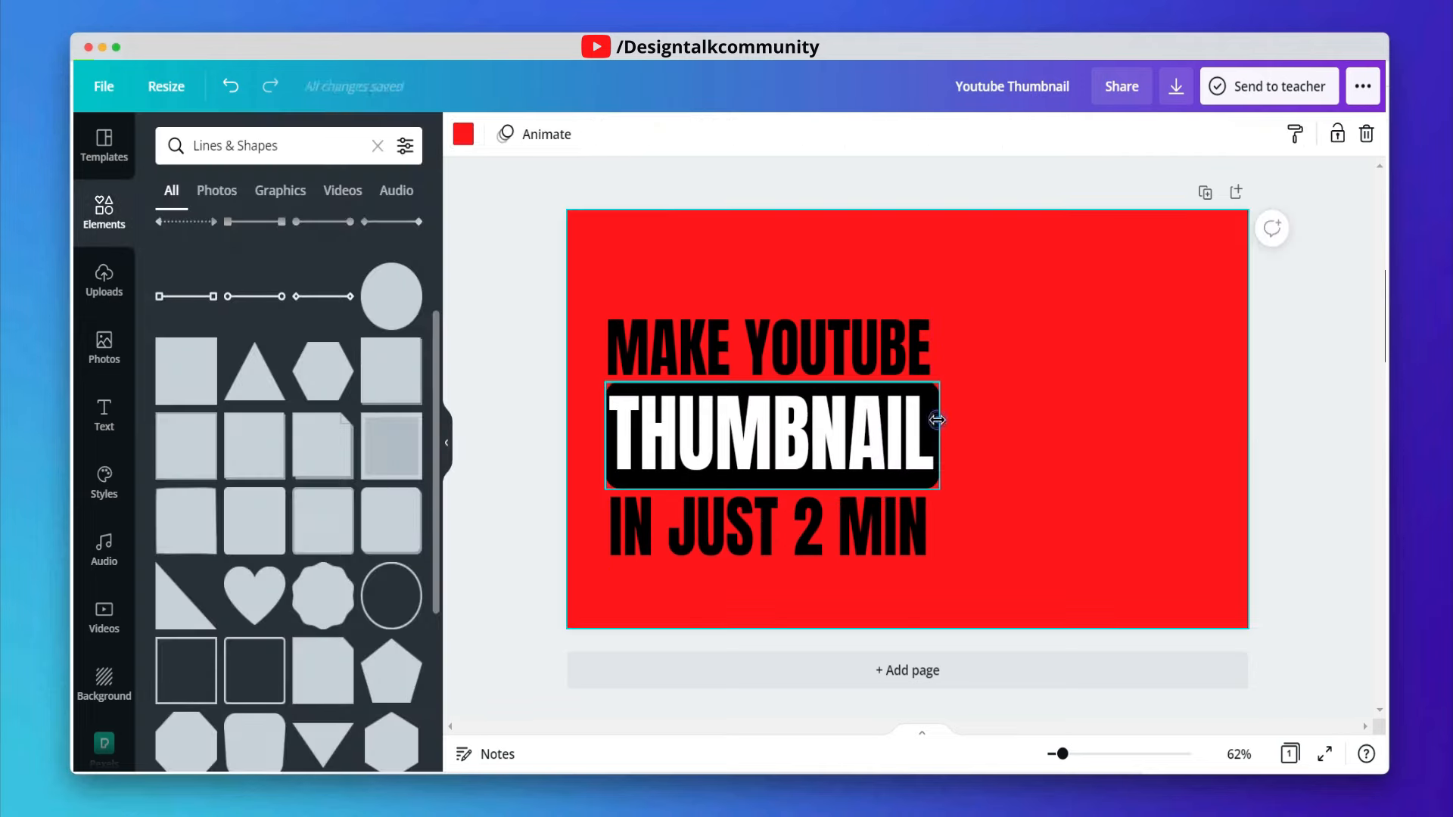
- Change the bar behind THUMBNAIL to white
{"action": "left_click", "coordinate": [937, 420]}
{"action": "left_click", "coordinate": [464, 134]}
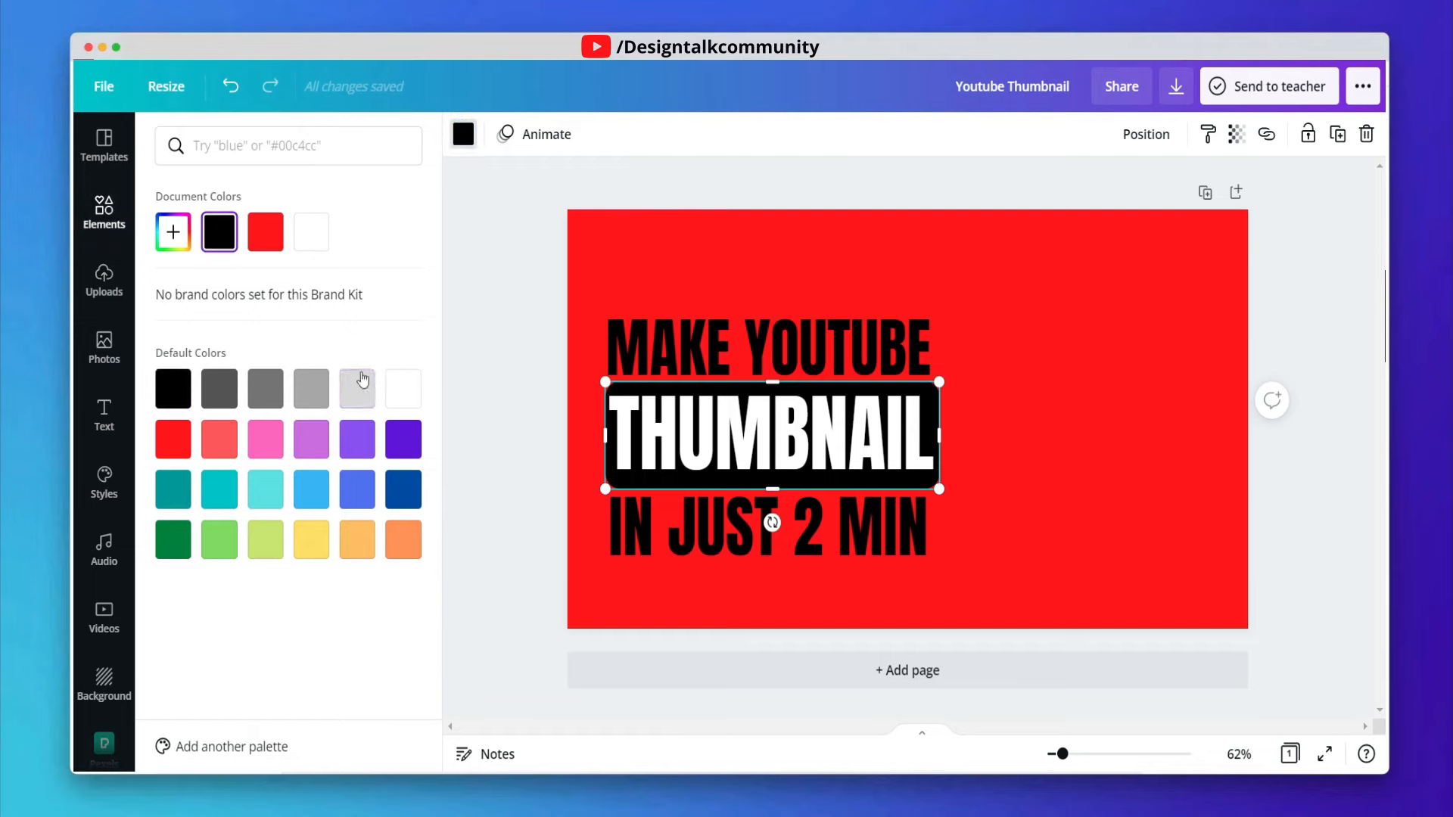
{"action": "left_click", "coordinate": [416, 391]}
- Change the THUMBNAIL text color to black
{"action": "left_click", "coordinate": [837, 451]}
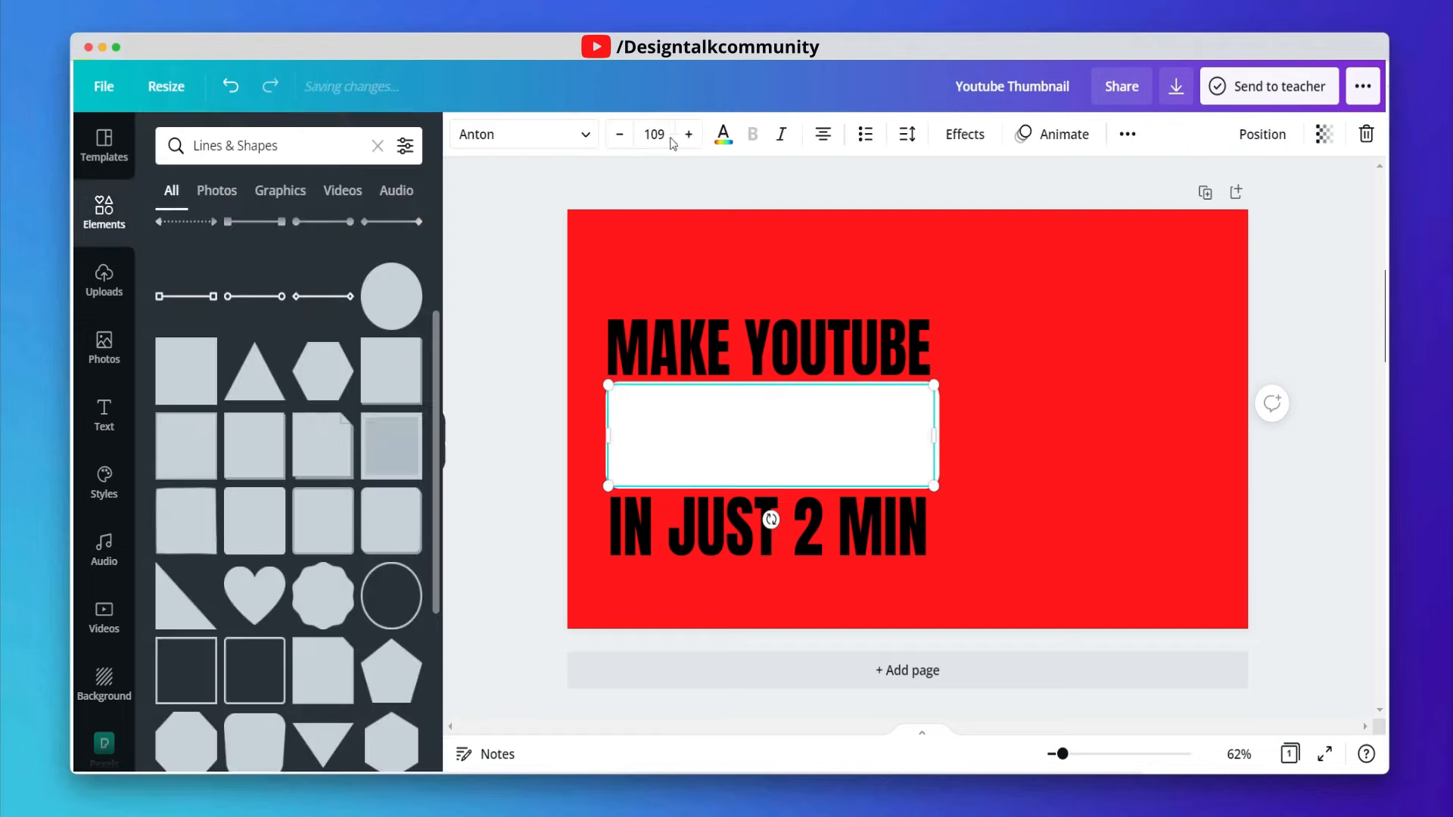
{"action": "left_click", "coordinate": [723, 136]}
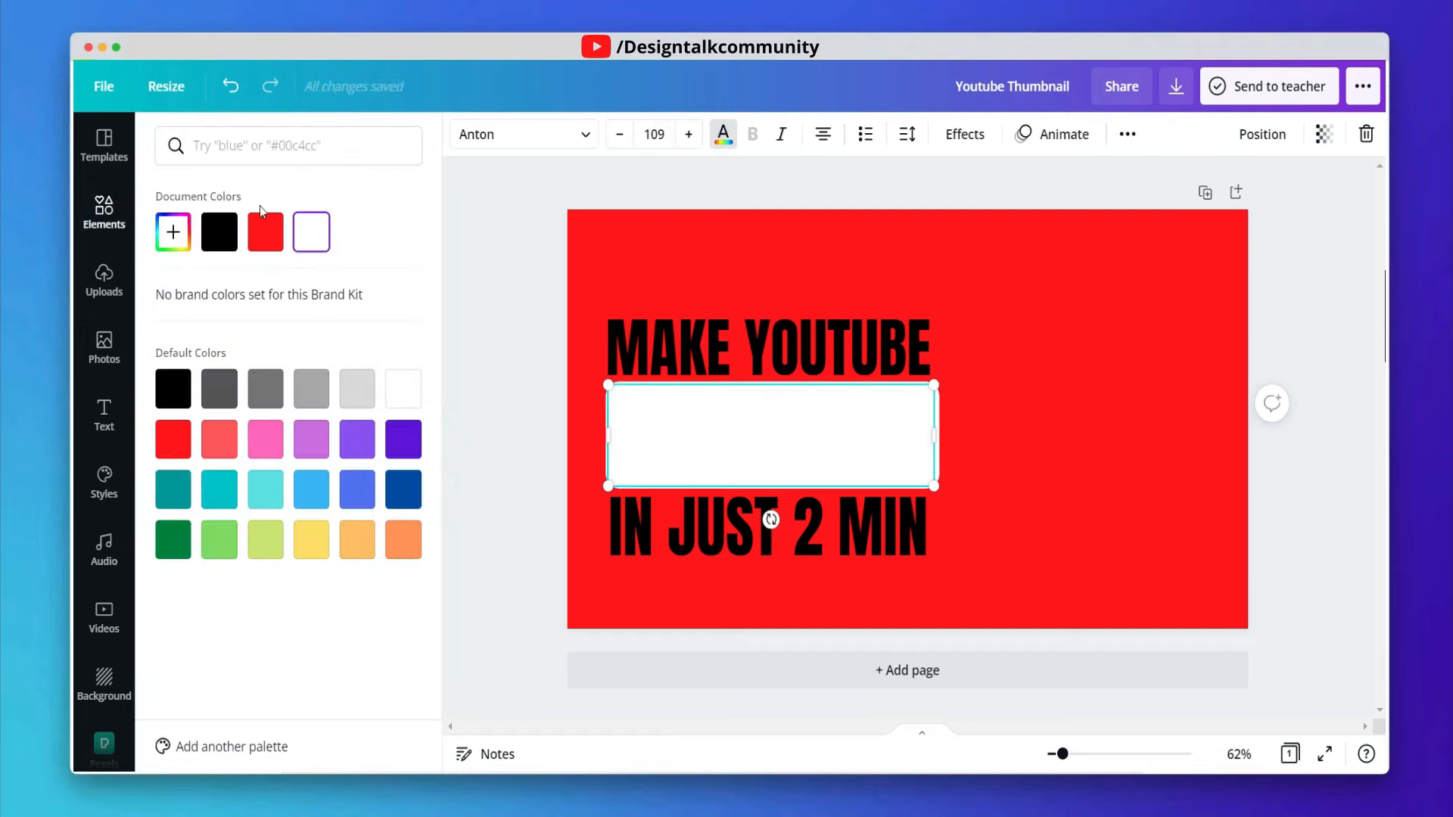
{"action": "left_click", "coordinate": [219, 241]}
- Change the MAKE YOUTUBE and IN JUST 2 MIN lines to white
{"action": "left_click", "coordinate": [752, 363]}
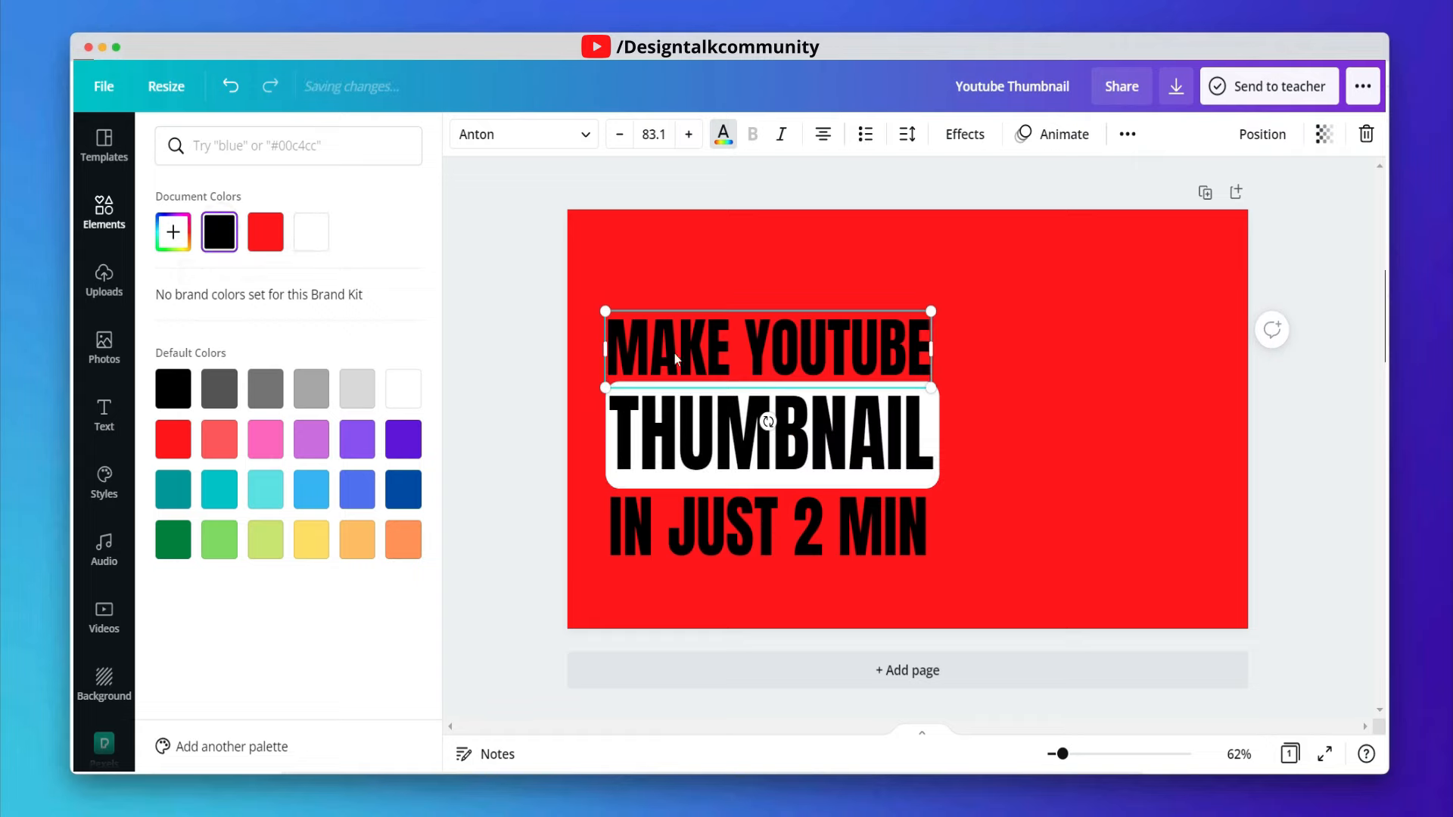
{"action": "left_click", "coordinate": [311, 231]}
{"action": "left_click", "coordinate": [721, 549]}
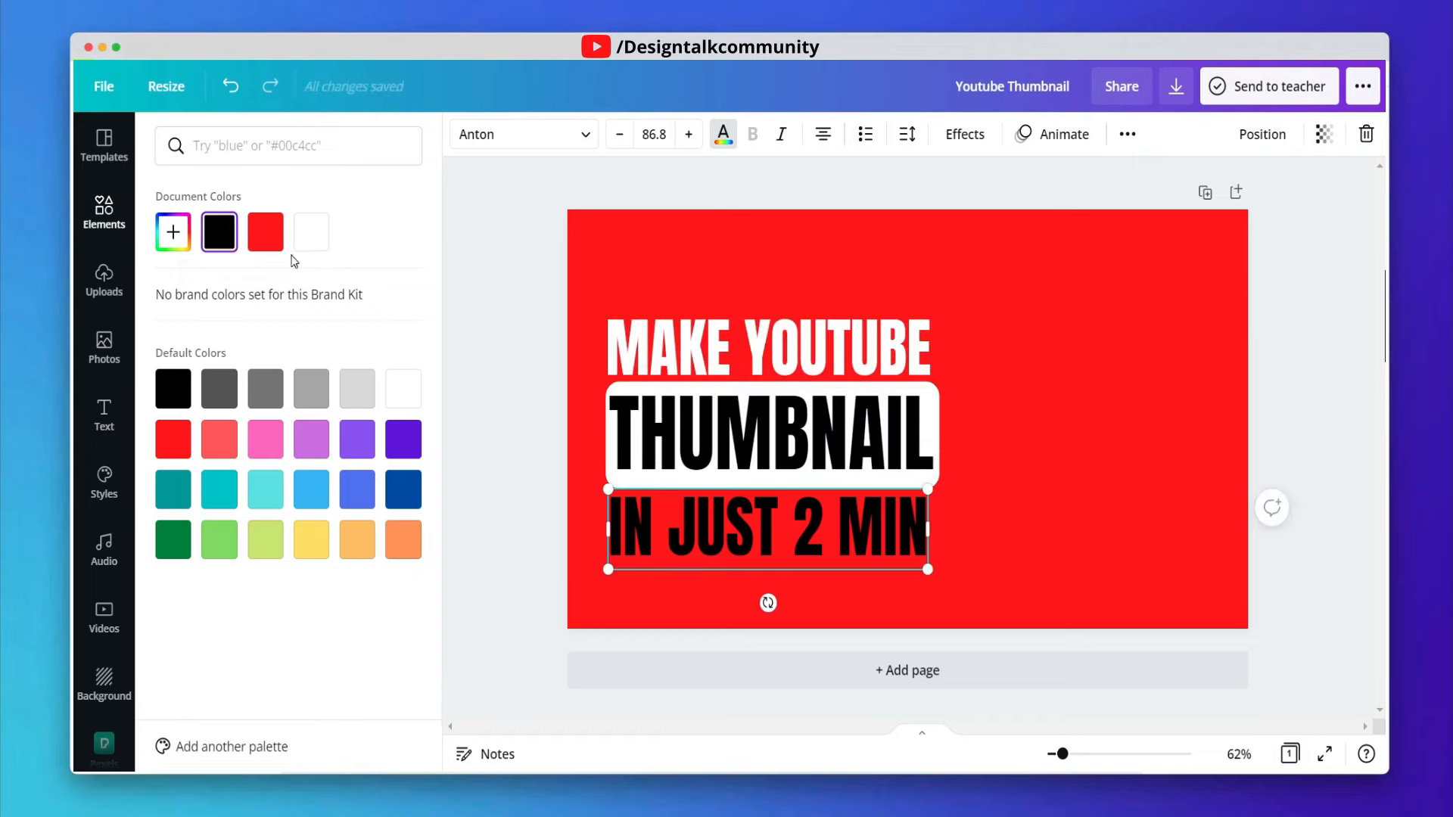
{"action": "left_click", "coordinate": [310, 233]}
- Nudge the MAKE YOUTUBE line slightly to align it with the others
{"action": "left_click", "coordinate": [876, 242]}
{"action": "left_click_drag", "start_coordinate": [882, 338], "coordinate": [887, 335]}
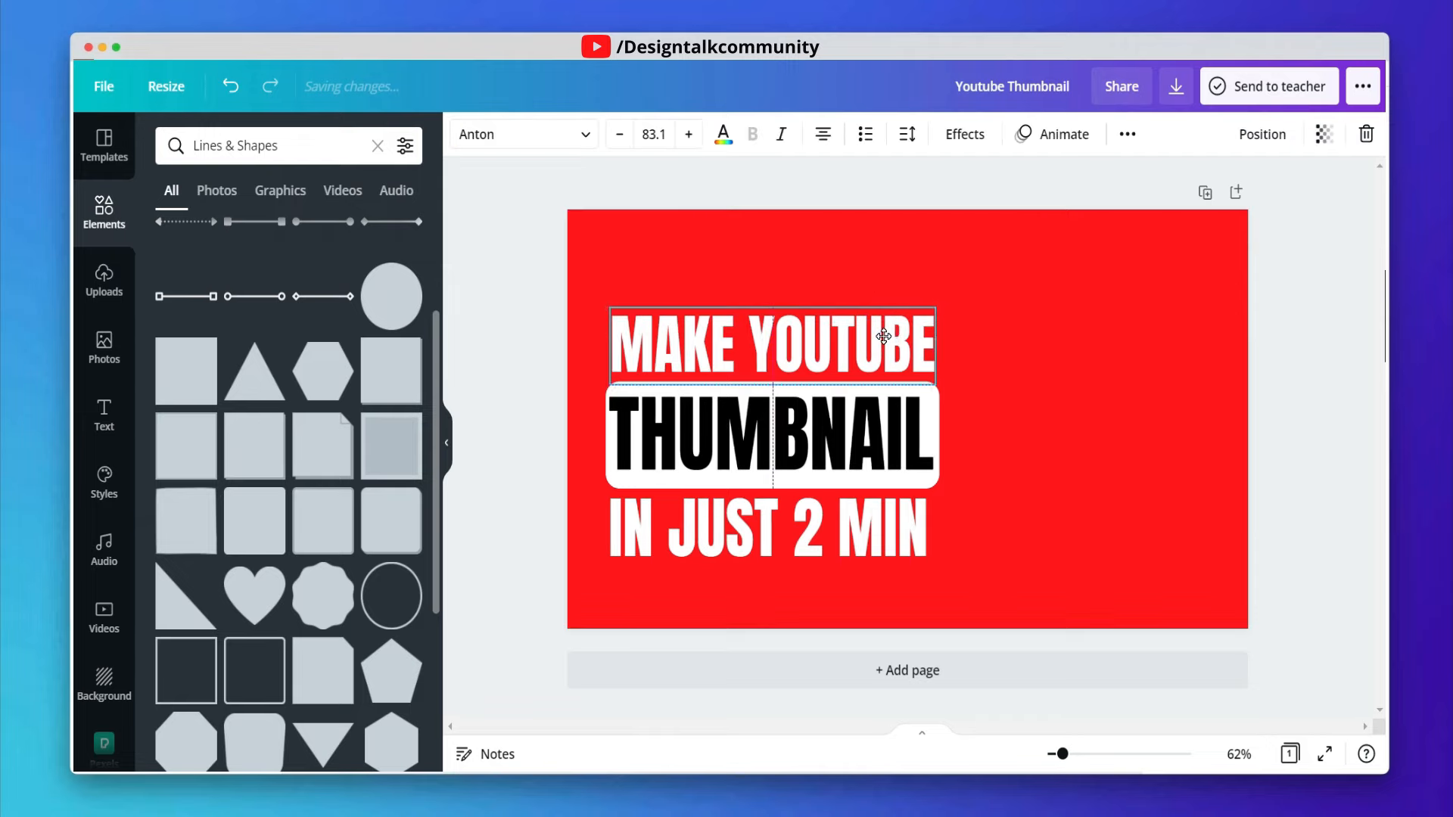
{"action": "left_click", "coordinate": [1058, 370]}
- Select all three heading lines together with the white bar and group them
{"action": "left_click", "coordinate": [904, 445]}
{"action": "left_click", "coordinate": [905, 446]}
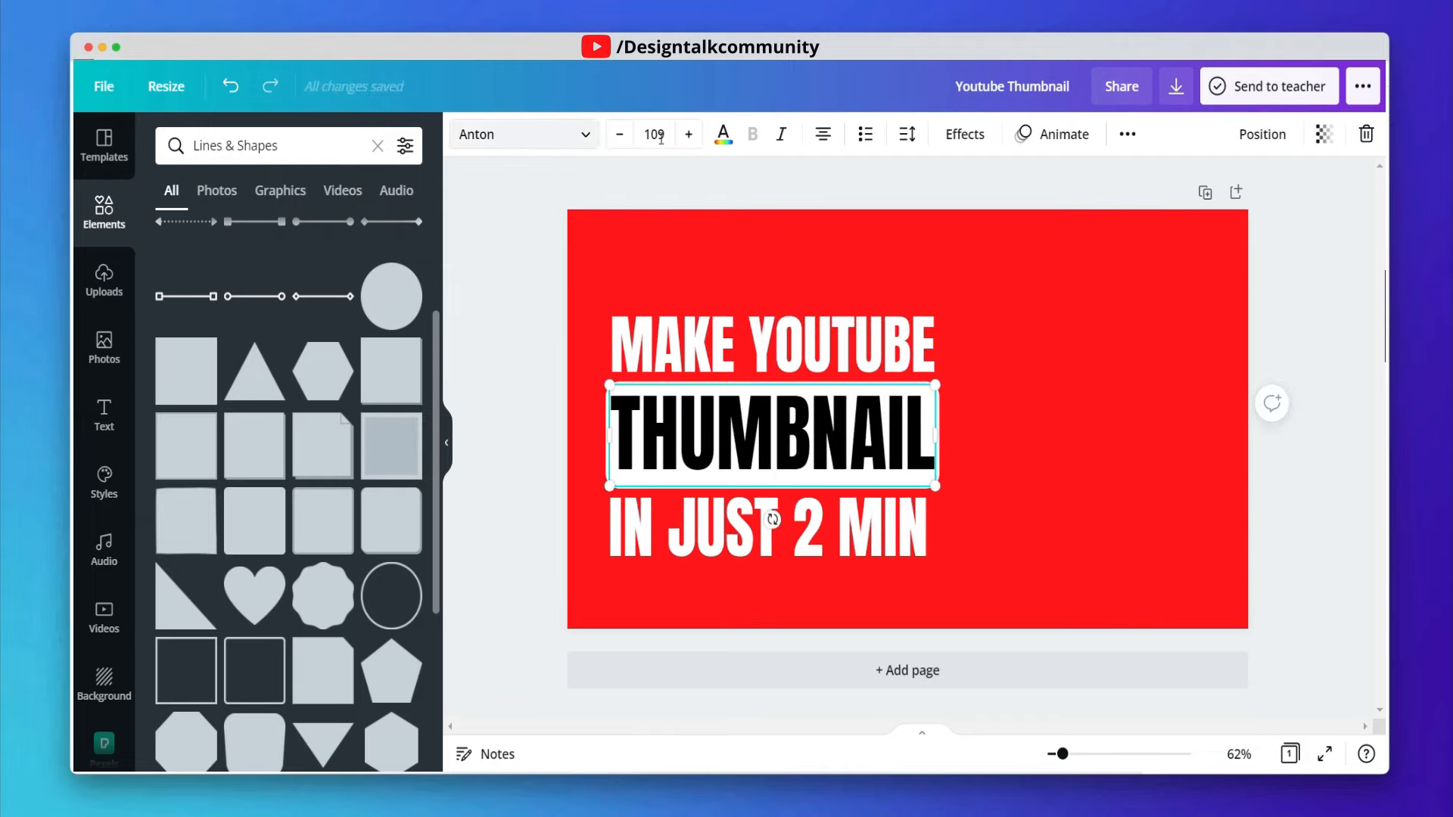
{"action": "left_click", "coordinate": [729, 137]}
{"action": "left_click_drag", "start_coordinate": [1021, 566], "coordinate": [802, 309]}
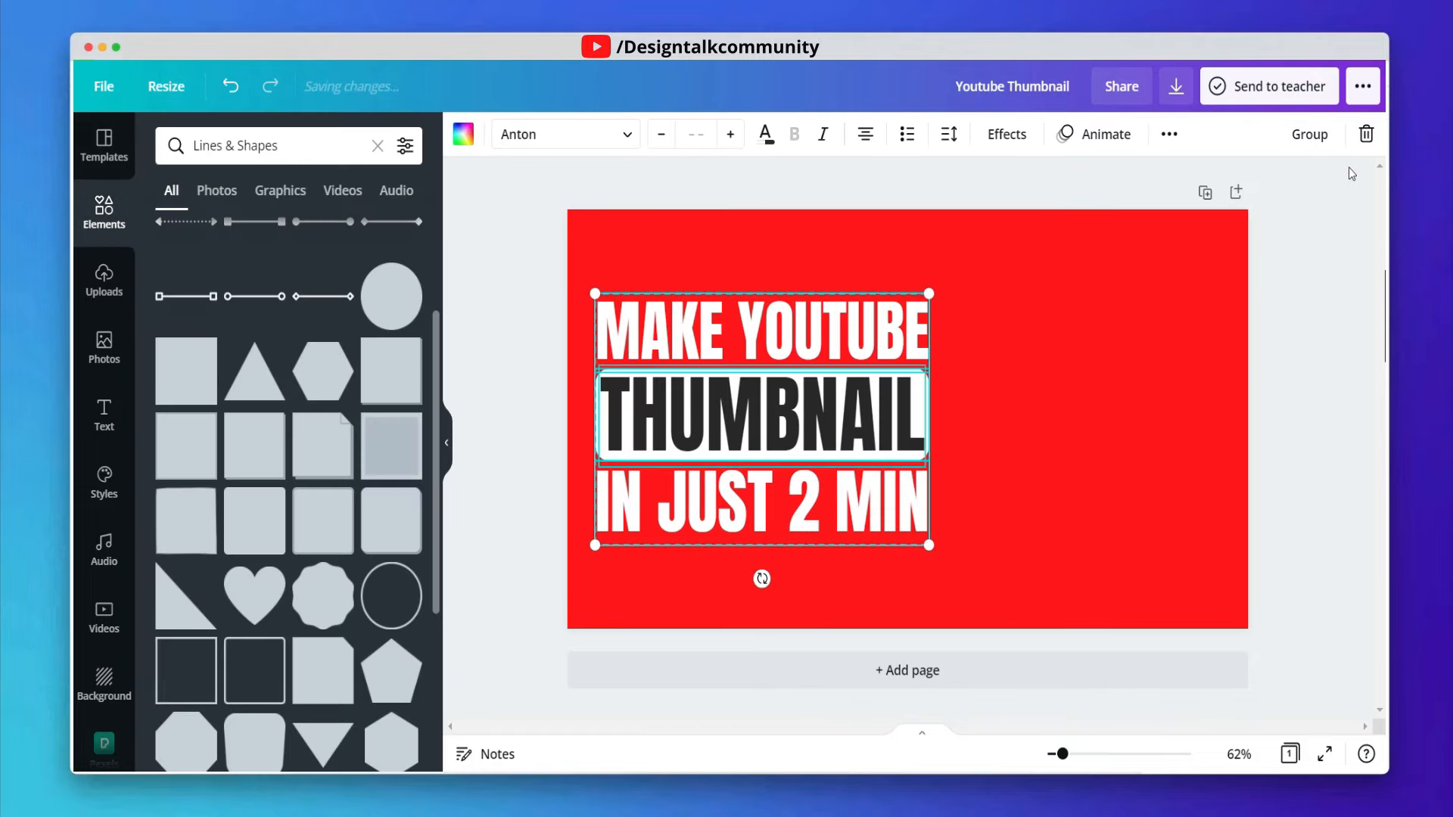
{"action": "key", "text": "super+g"}
- Scale the grouped headline down to about 575 by 396
{"action": "left_click_drag", "start_coordinate": [940, 298], "coordinate": [900, 305]}
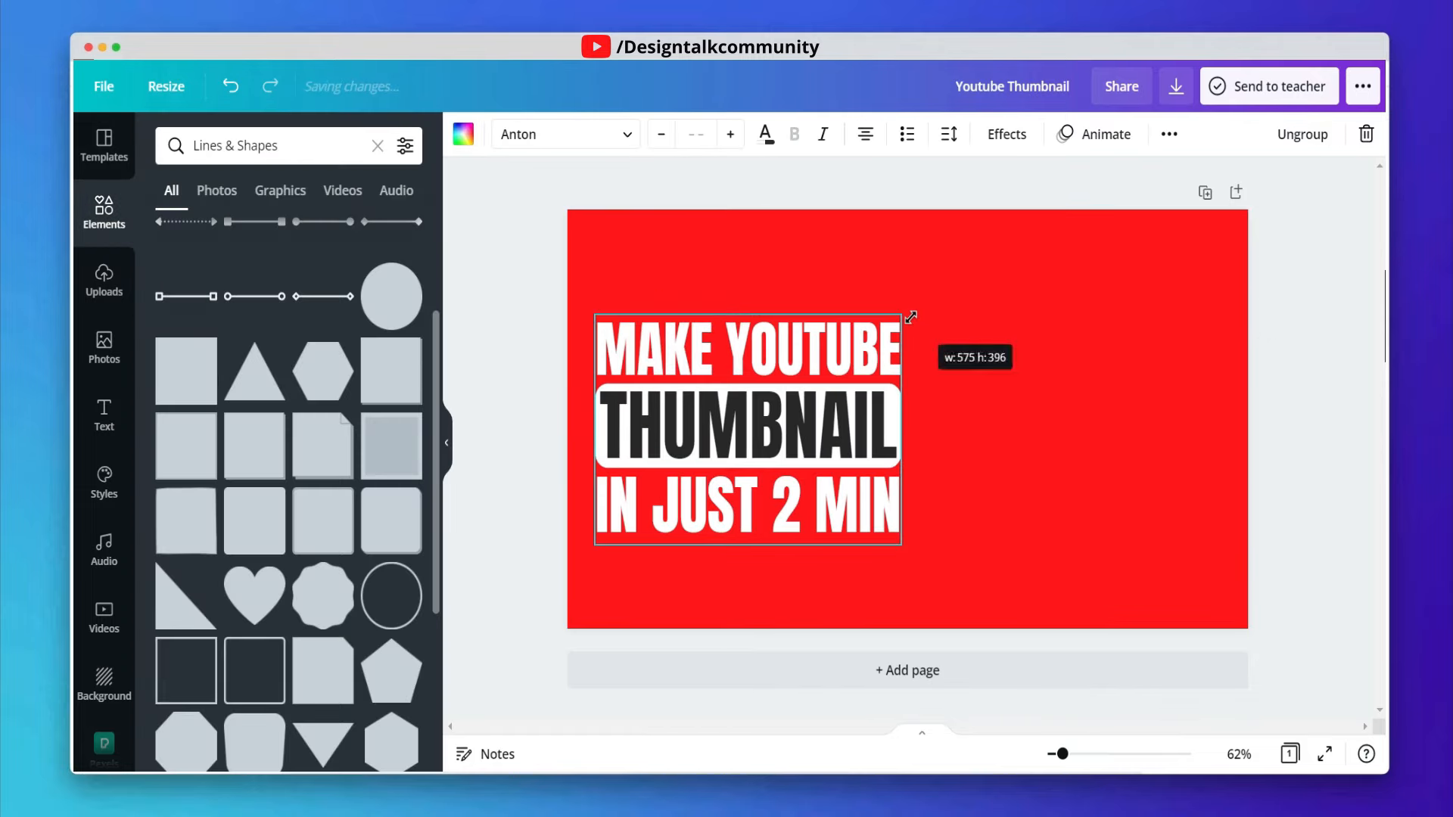
{"action": "left_click", "coordinate": [1077, 372]}
- Apply the Lift text effect to the grouped headline with an intensity of about 27
{"action": "left_click", "coordinate": [834, 374]}
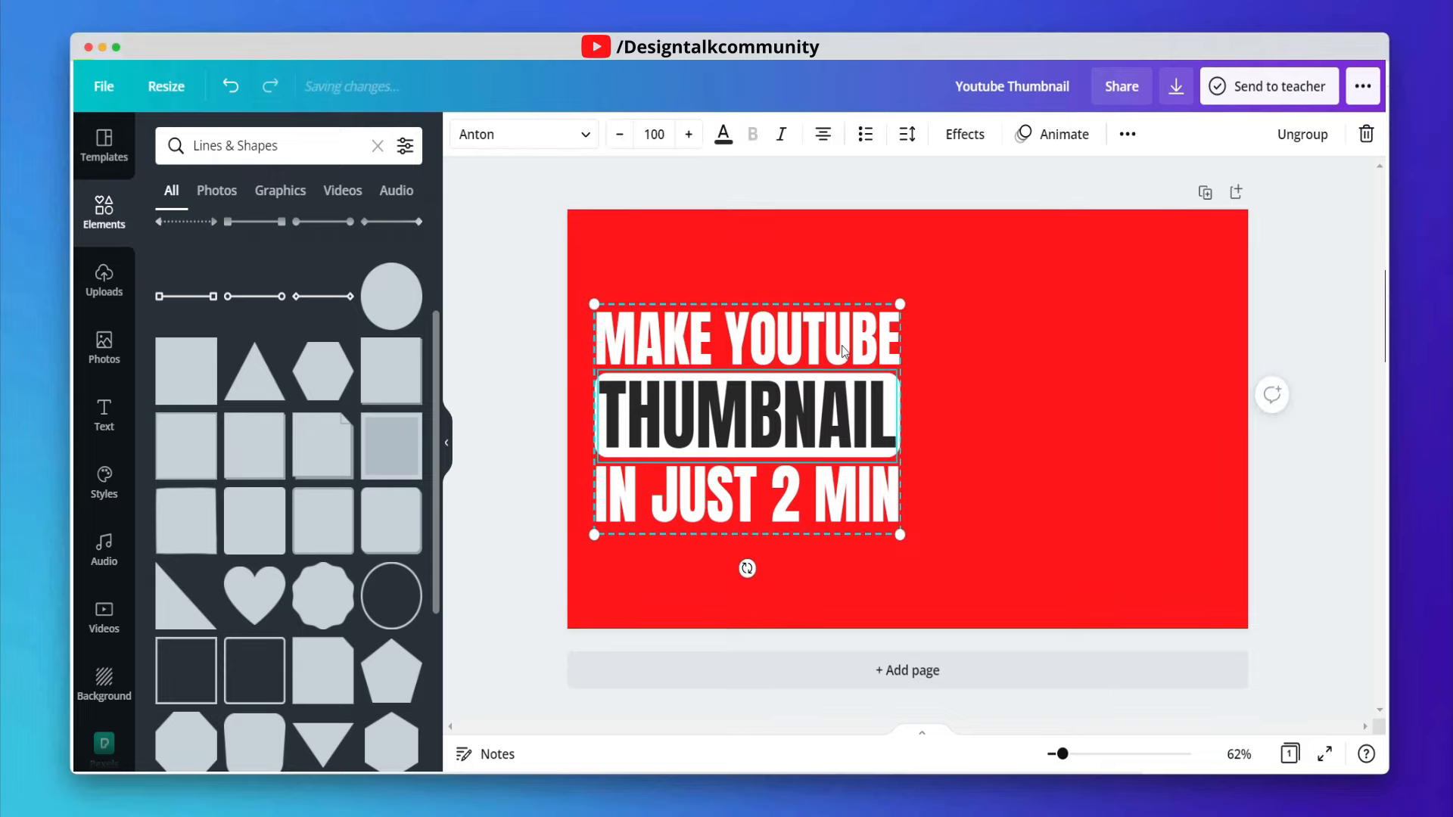
{"action": "left_click", "coordinate": [977, 135]}
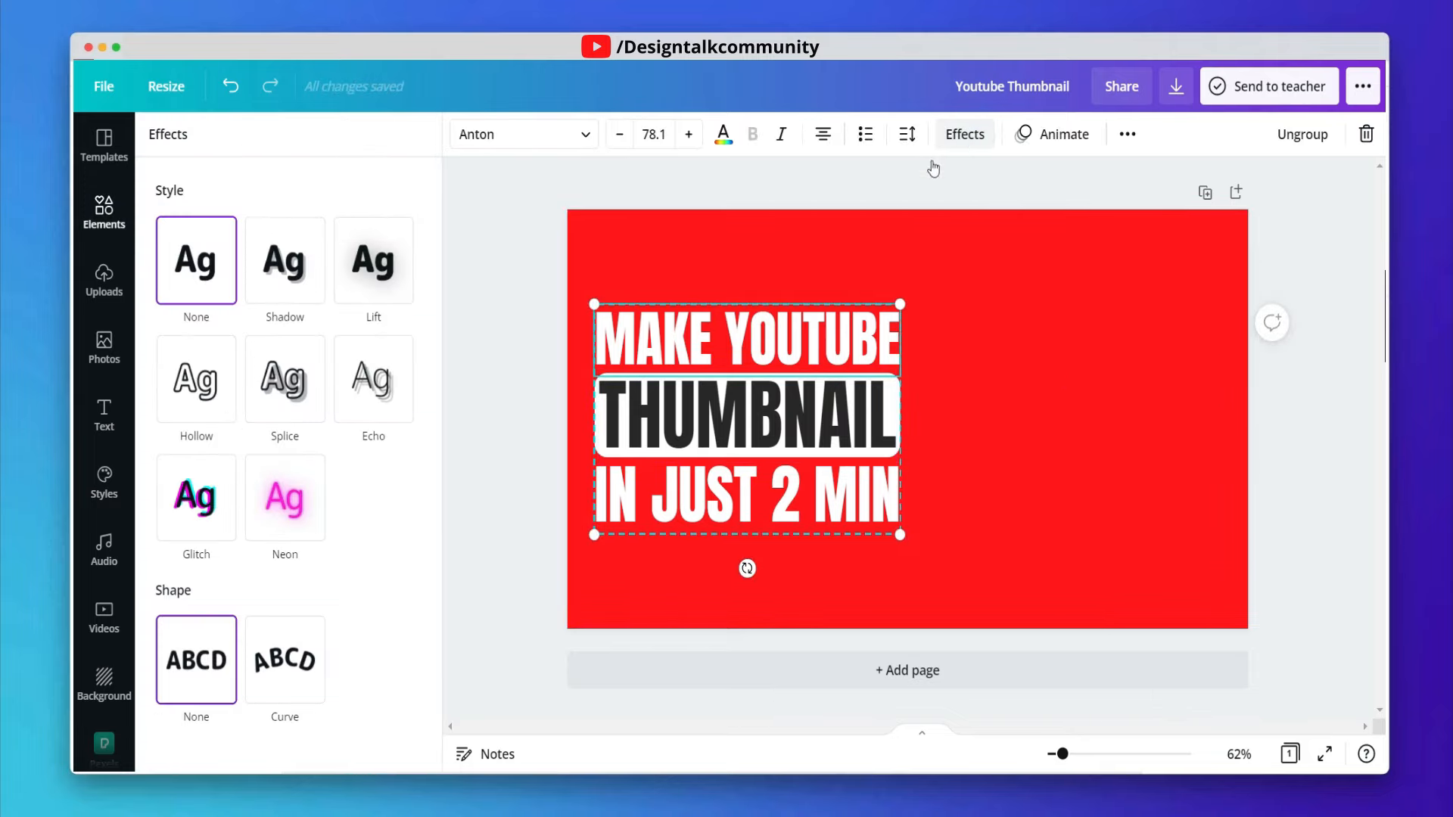
{"action": "left_click", "coordinate": [401, 265]}
{"action": "left_click_drag", "start_coordinate": [281, 372], "coordinate": [199, 372]}
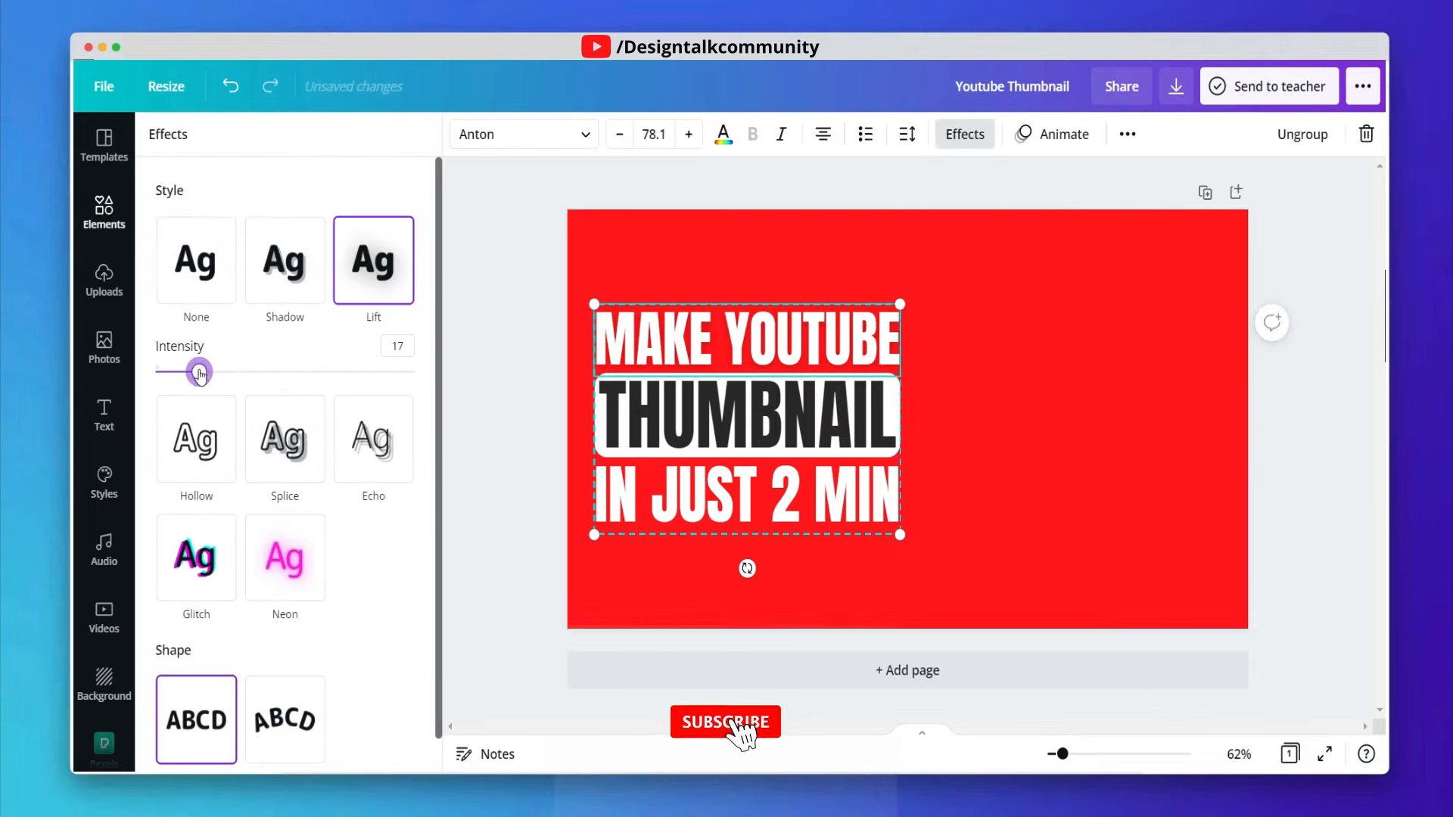
{"action": "left_click", "coordinate": [196, 261]}
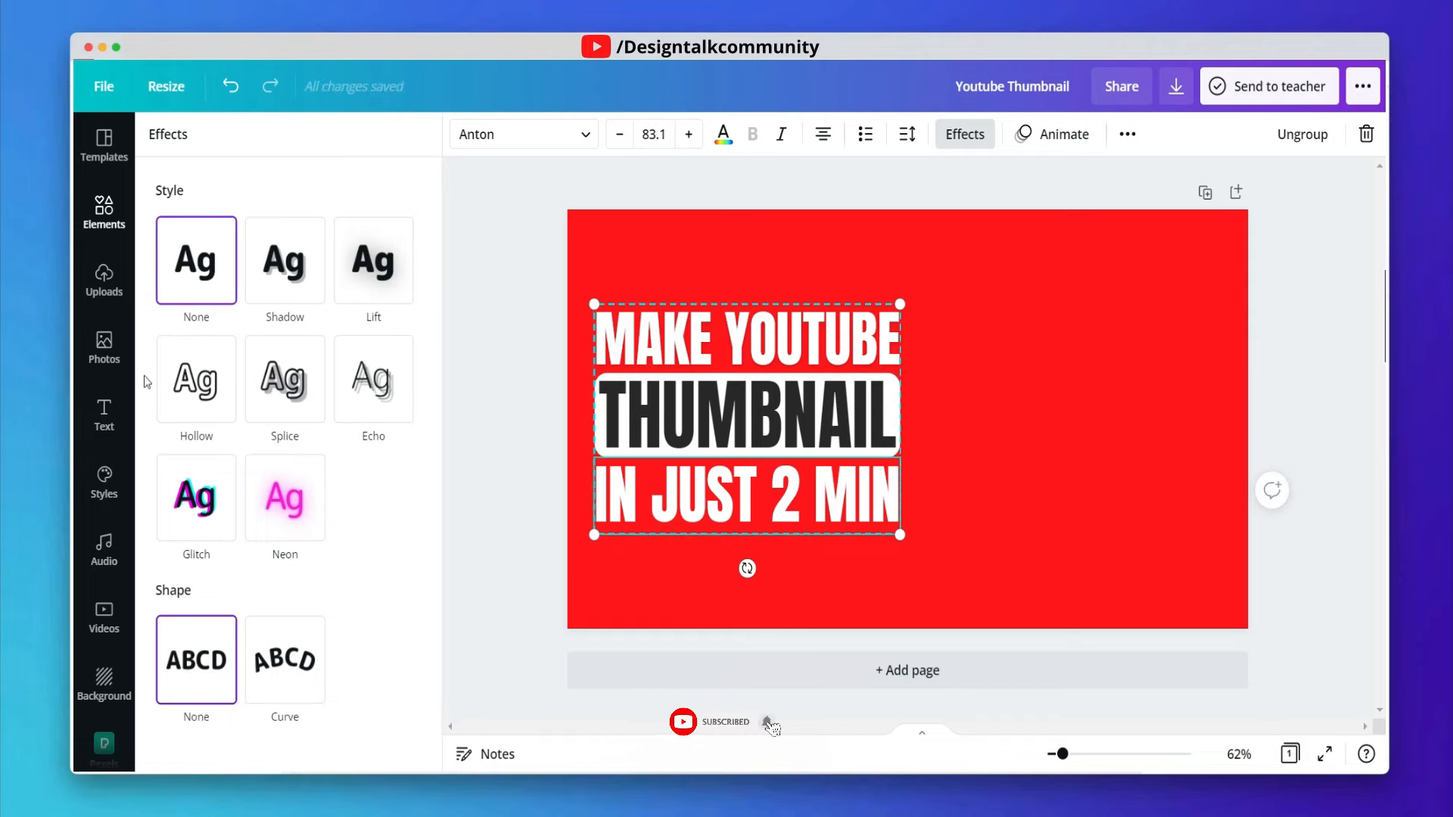
{"action": "left_click", "coordinate": [359, 283]}
{"action": "left_click_drag", "start_coordinate": [285, 372], "coordinate": [225, 372]}
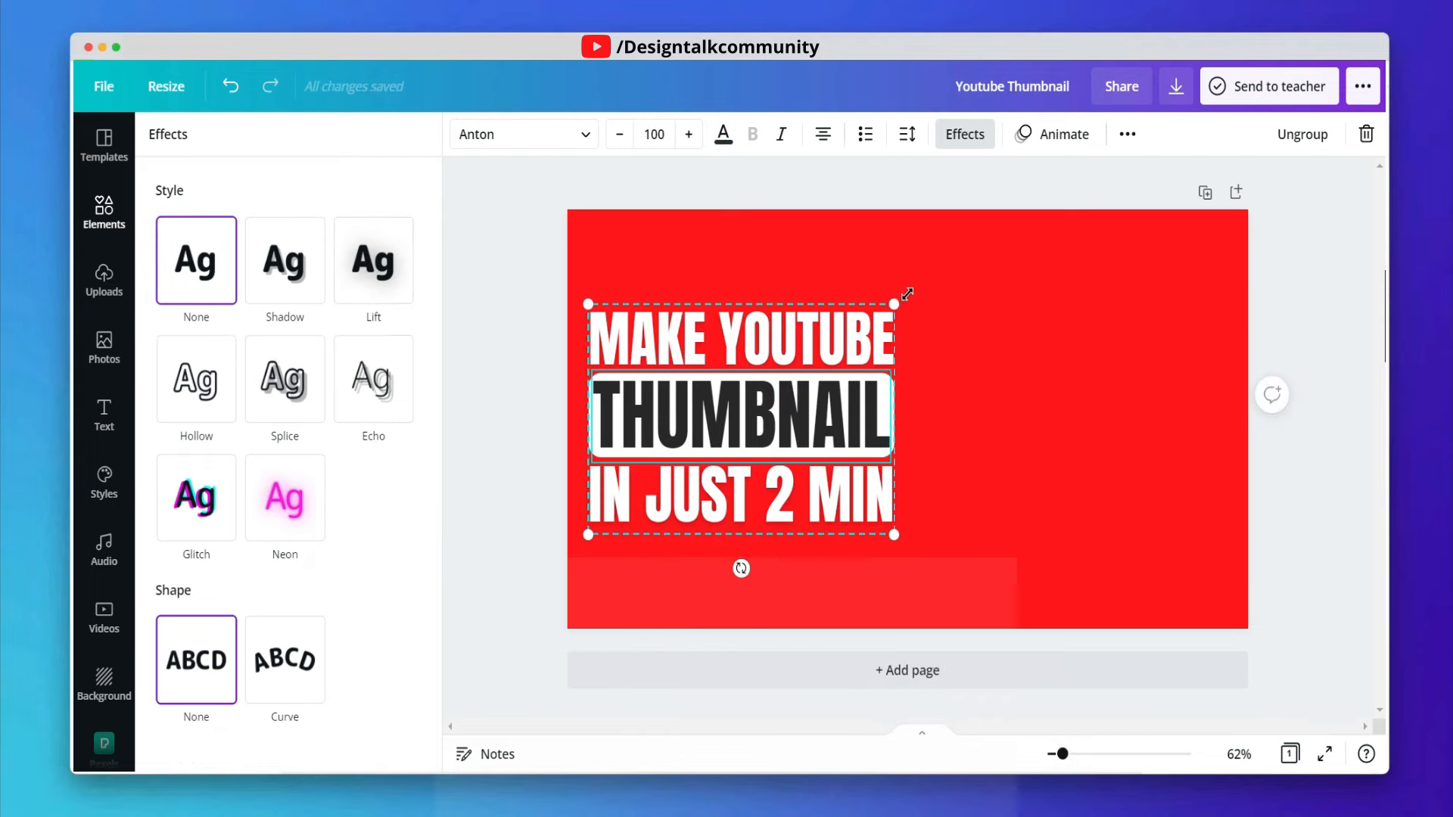
- Shrink the grouped headline slightly from its corner
{"action": "left_click_drag", "start_coordinate": [878, 302], "coordinate": [871, 312]}
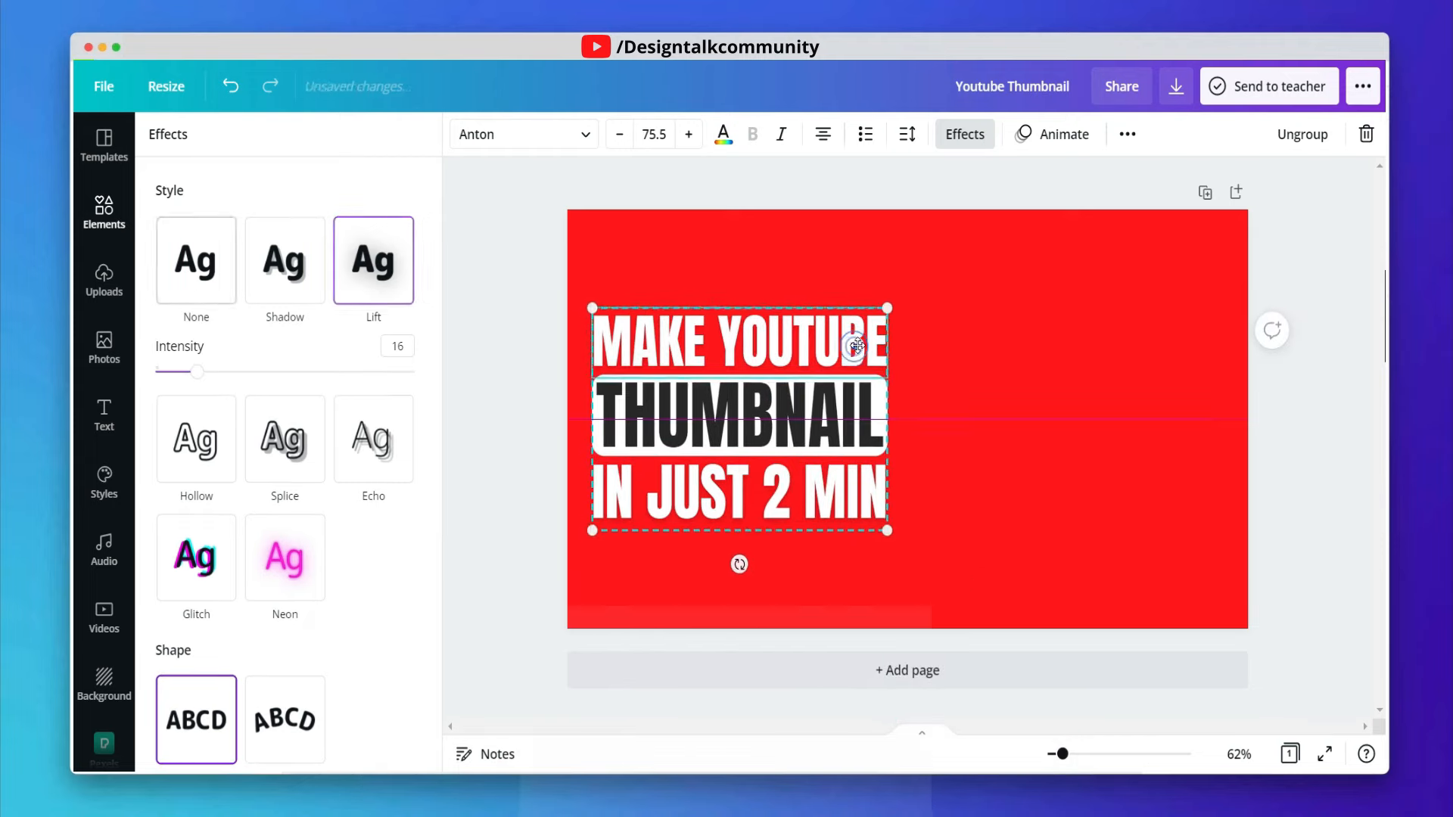
{"action": "left_click", "coordinate": [1009, 346]}
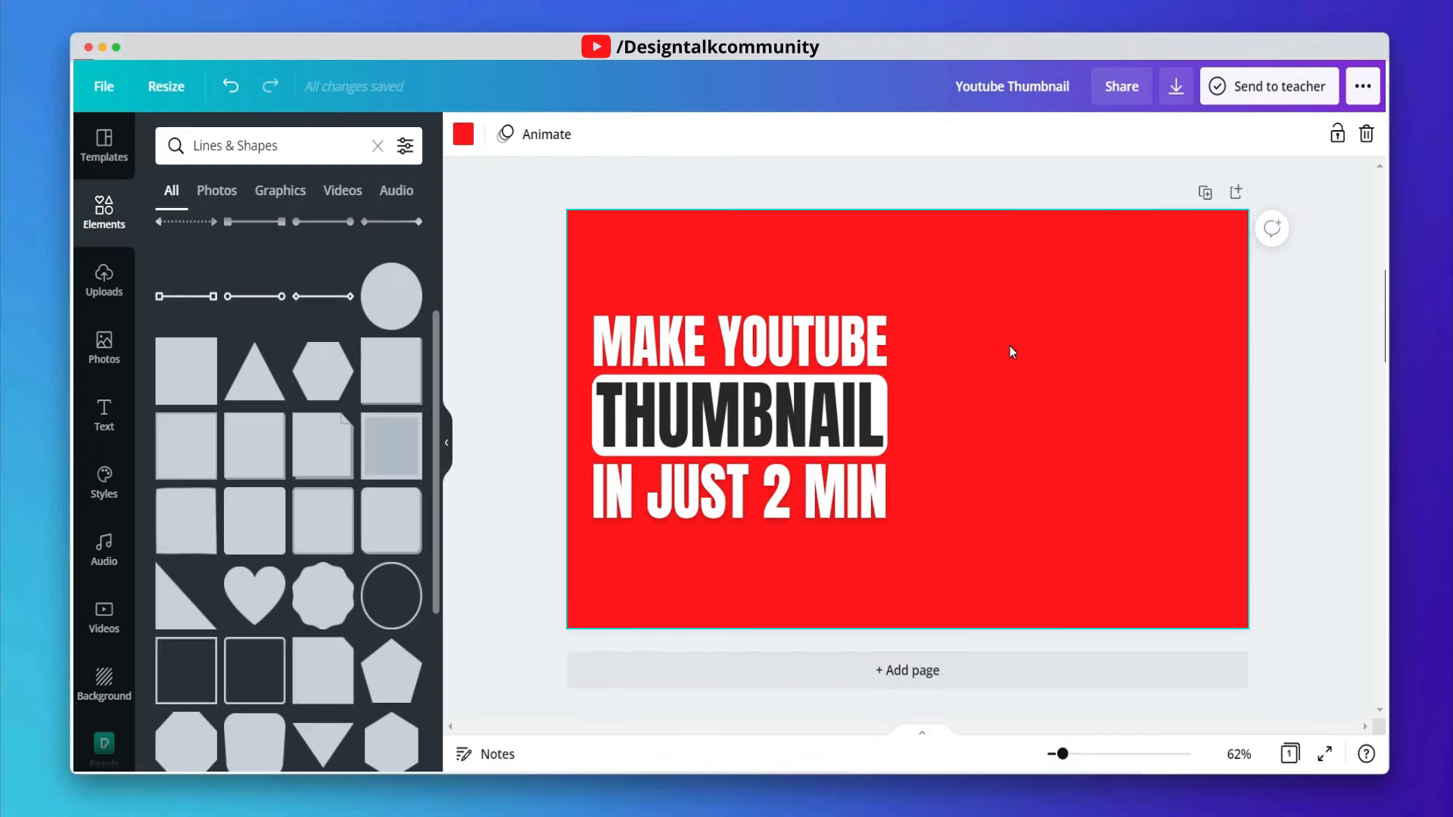
{"action": "left_click_drag", "start_coordinate": [879, 388], "coordinate": [877, 388]}
{"action": "left_click", "coordinate": [994, 380]}
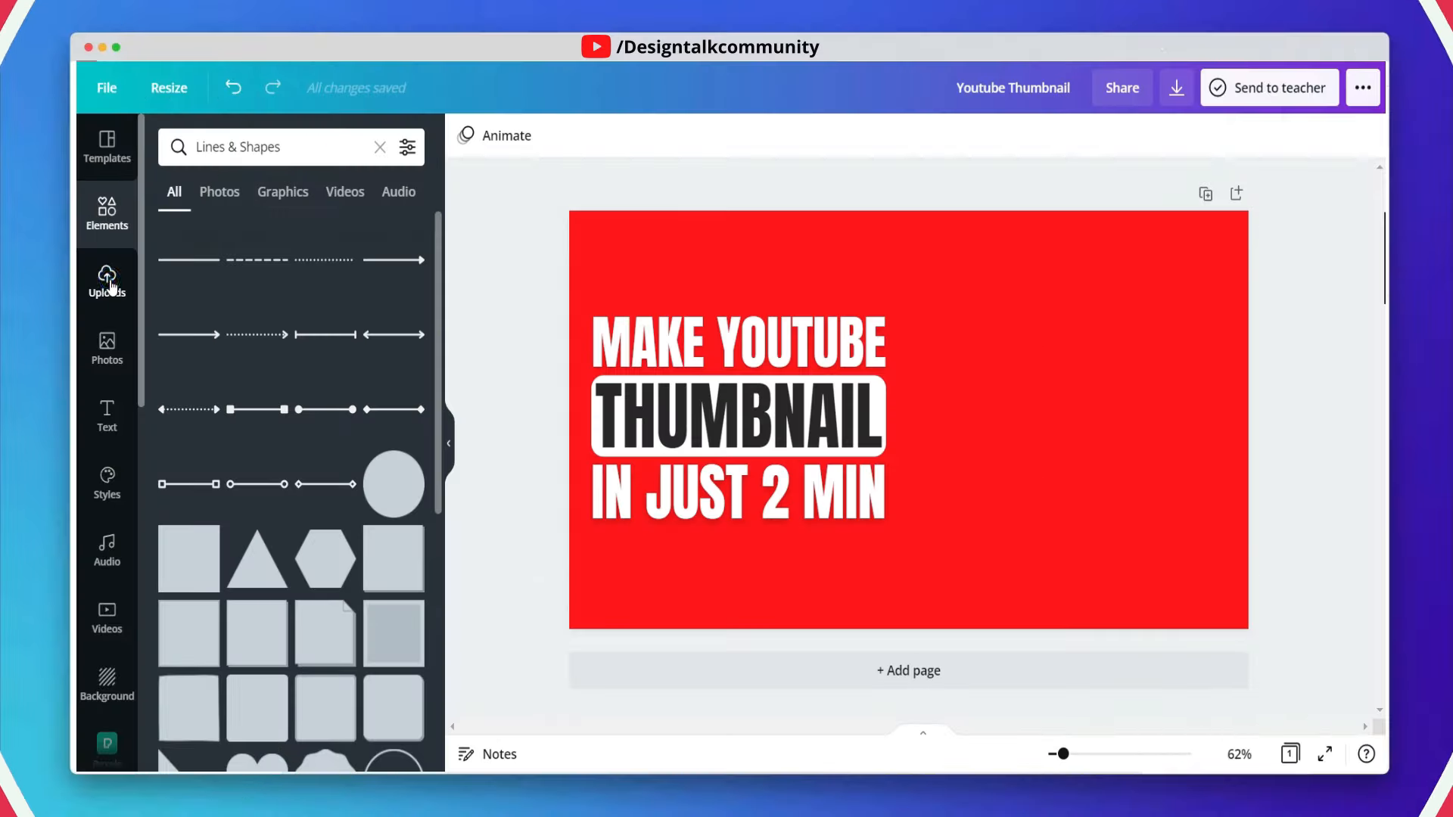
- Add the uploaded portrait photo of the man on an orange background to the canvas
{"action": "left_click", "coordinate": [106, 282]}
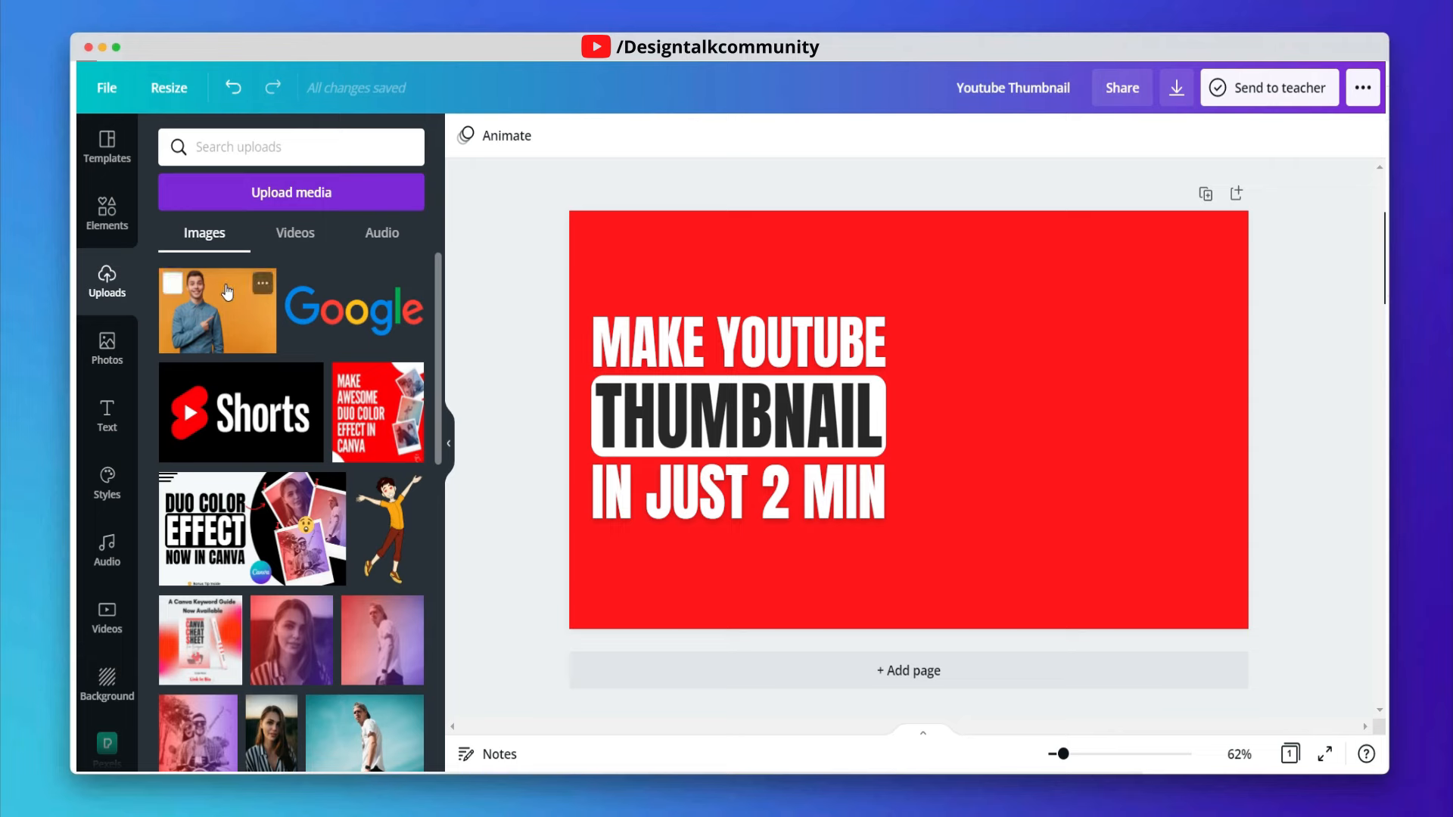
{"action": "left_click", "coordinate": [227, 291]}
{"action": "left_click_drag", "start_coordinate": [1036, 354], "coordinate": [1064, 334]}
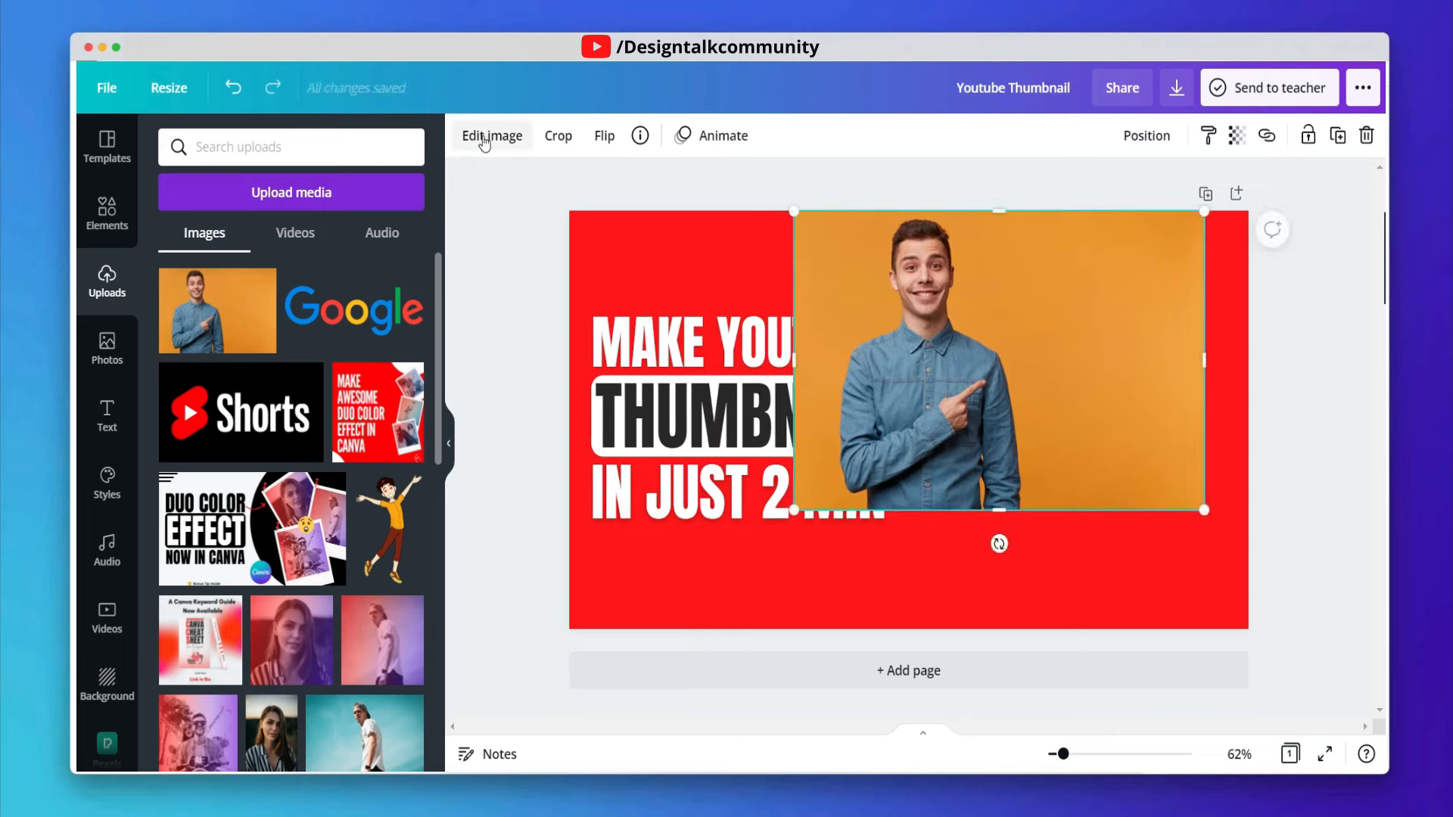
- Flip the portrait photo horizontally
{"action": "left_click", "coordinate": [605, 137]}
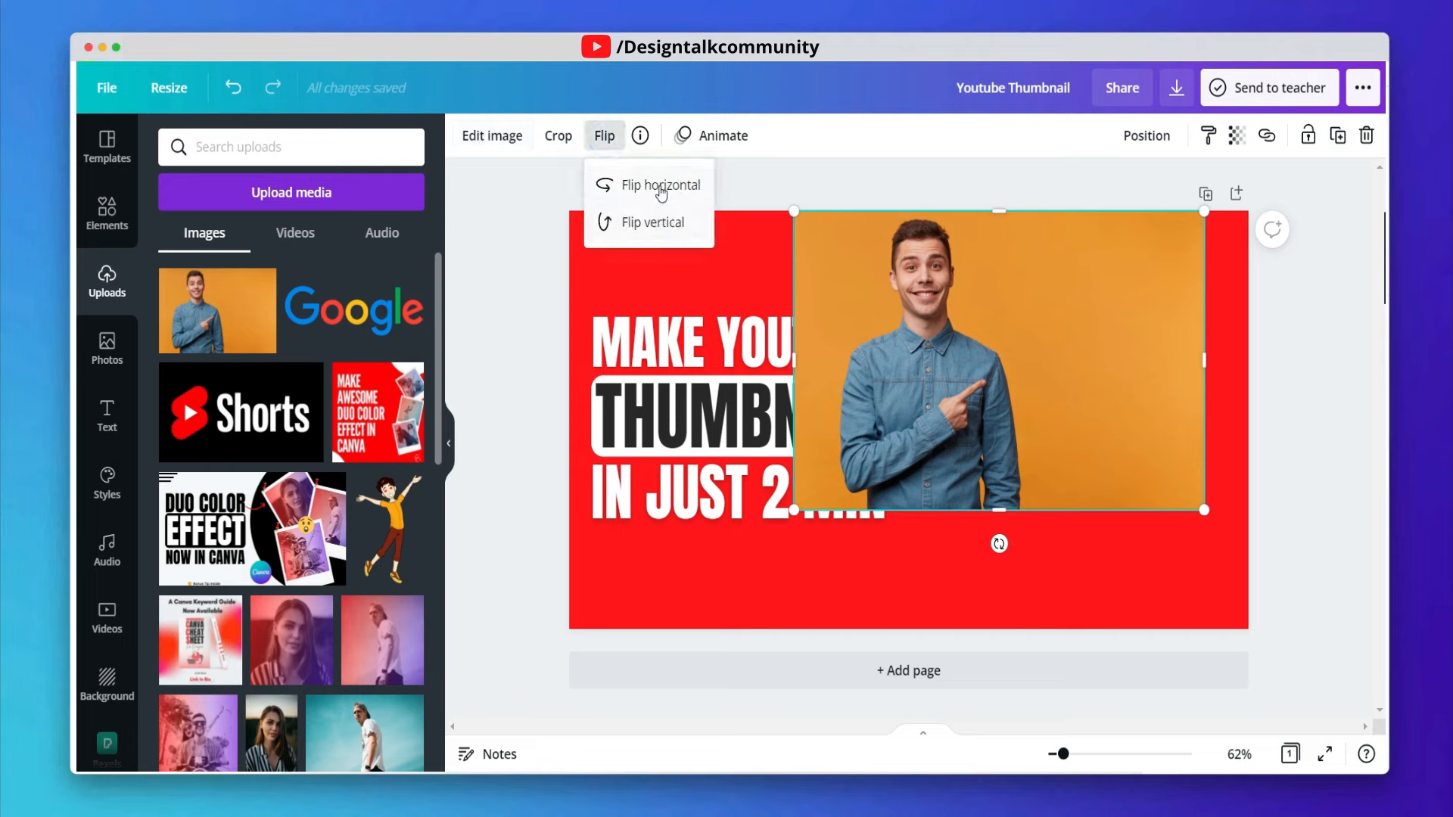
{"action": "left_click", "coordinate": [676, 188]}
{"action": "mouse_move", "coordinate": [1035, 306]}
{"action": "left_mouse_down"}
{"action": "mouse_move", "coordinate": [1039, 339]}
{"action": "mouse_move", "coordinate": [1040, 311]}
{"action": "left_mouse_up"}
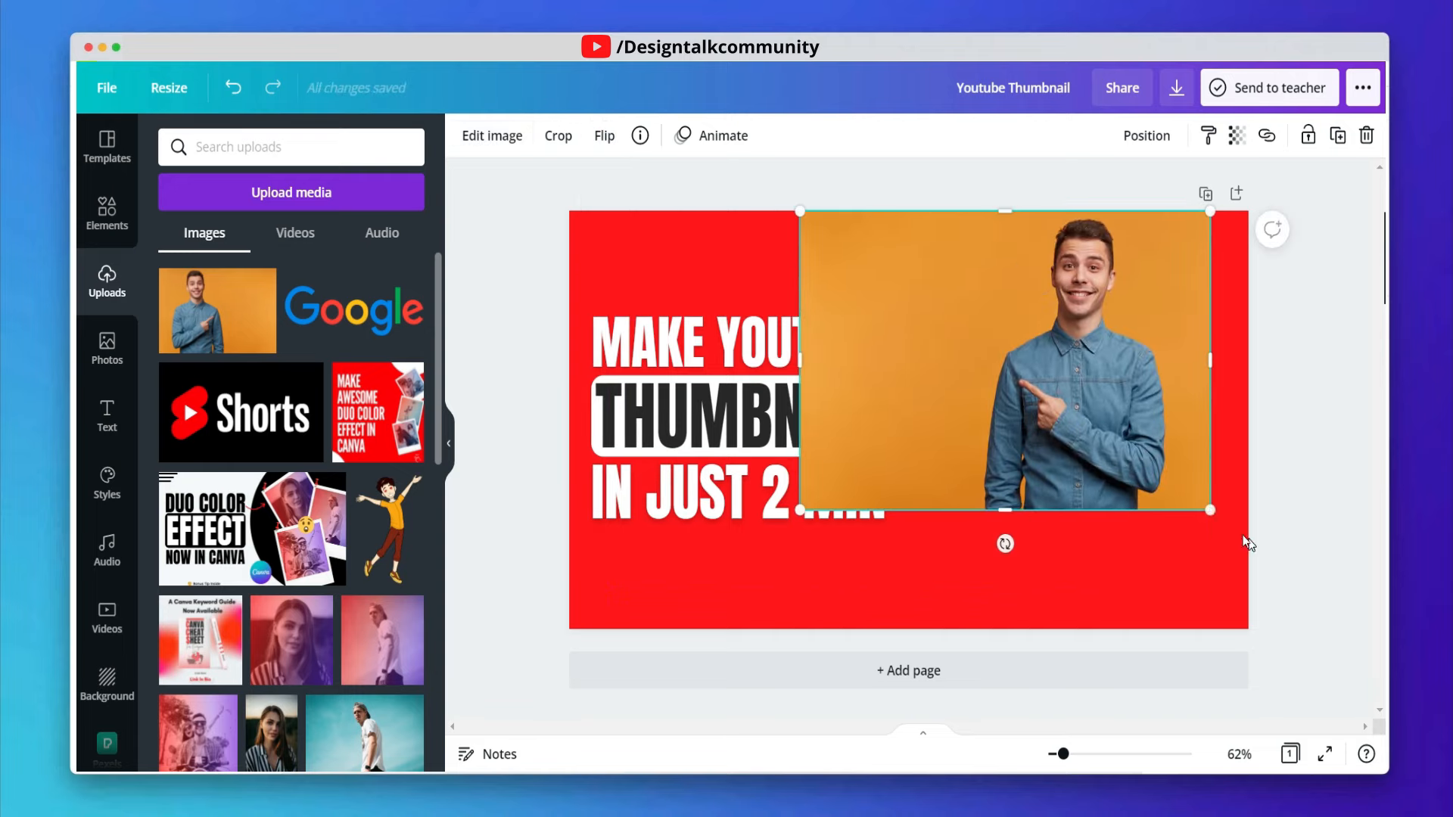
- Enlarge the photo to the full canvas height and trim its left edge so it fills the right side
{"action": "left_click_drag", "start_coordinate": [1259, 558], "coordinate": [1286, 615]}
{"action": "left_click_drag", "start_coordinate": [1148, 528], "coordinate": [1110, 541]}
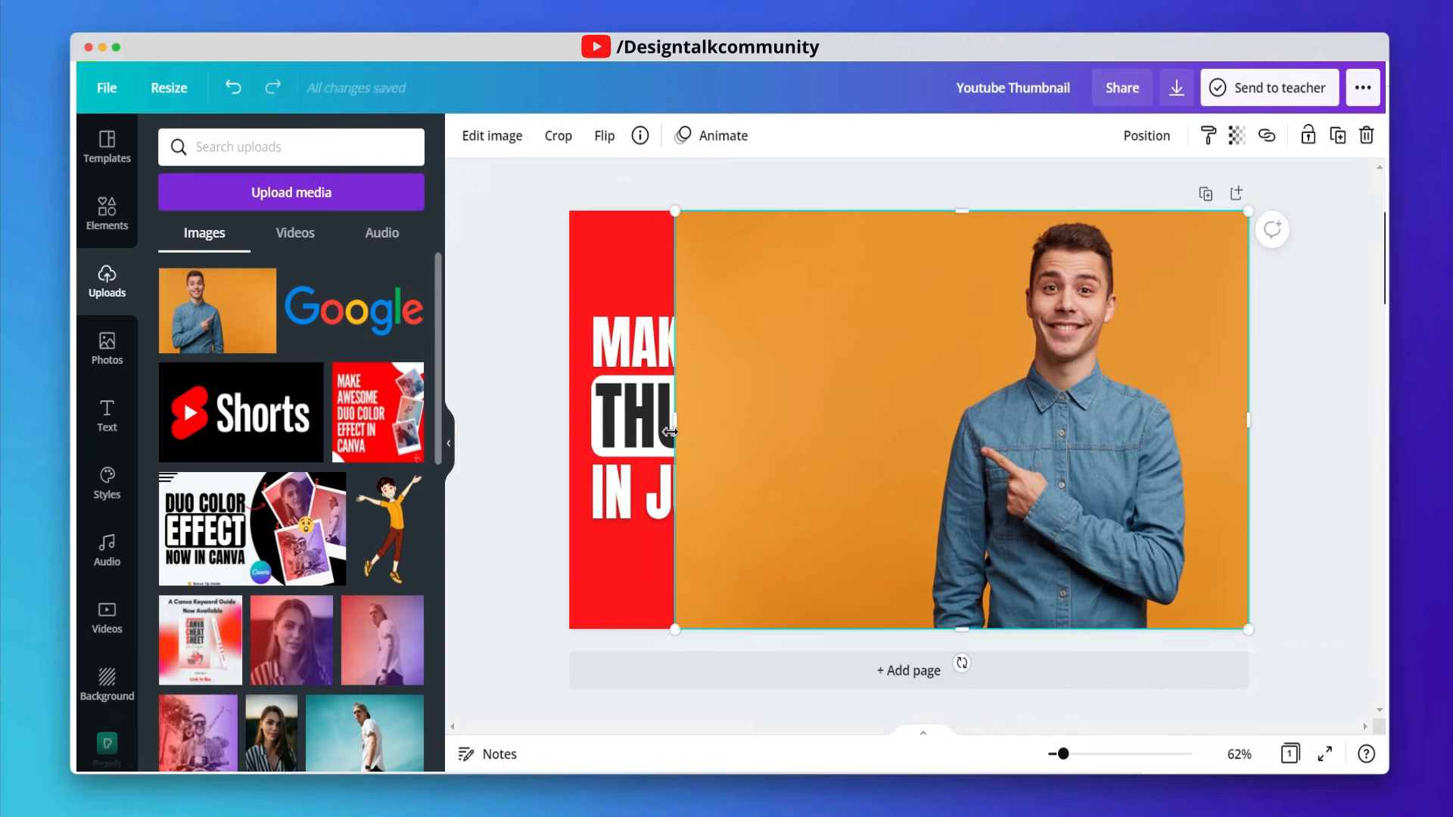
{"action": "left_click_drag", "start_coordinate": [671, 431], "coordinate": [894, 454]}
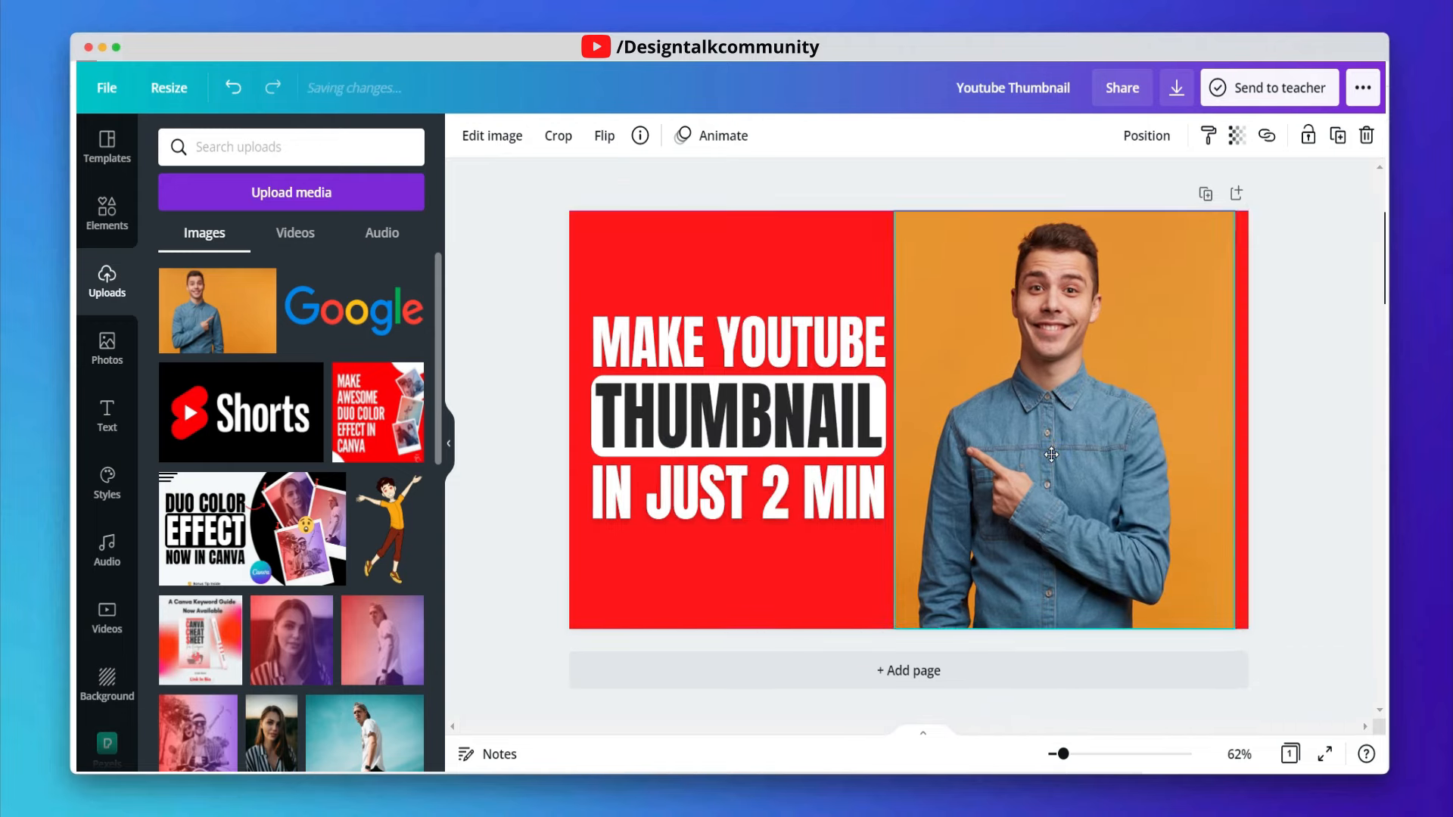
{"action": "left_click_drag", "start_coordinate": [1052, 455], "coordinate": [1050, 455]}
{"action": "left_click_drag", "start_coordinate": [880, 418], "coordinate": [876, 420]}
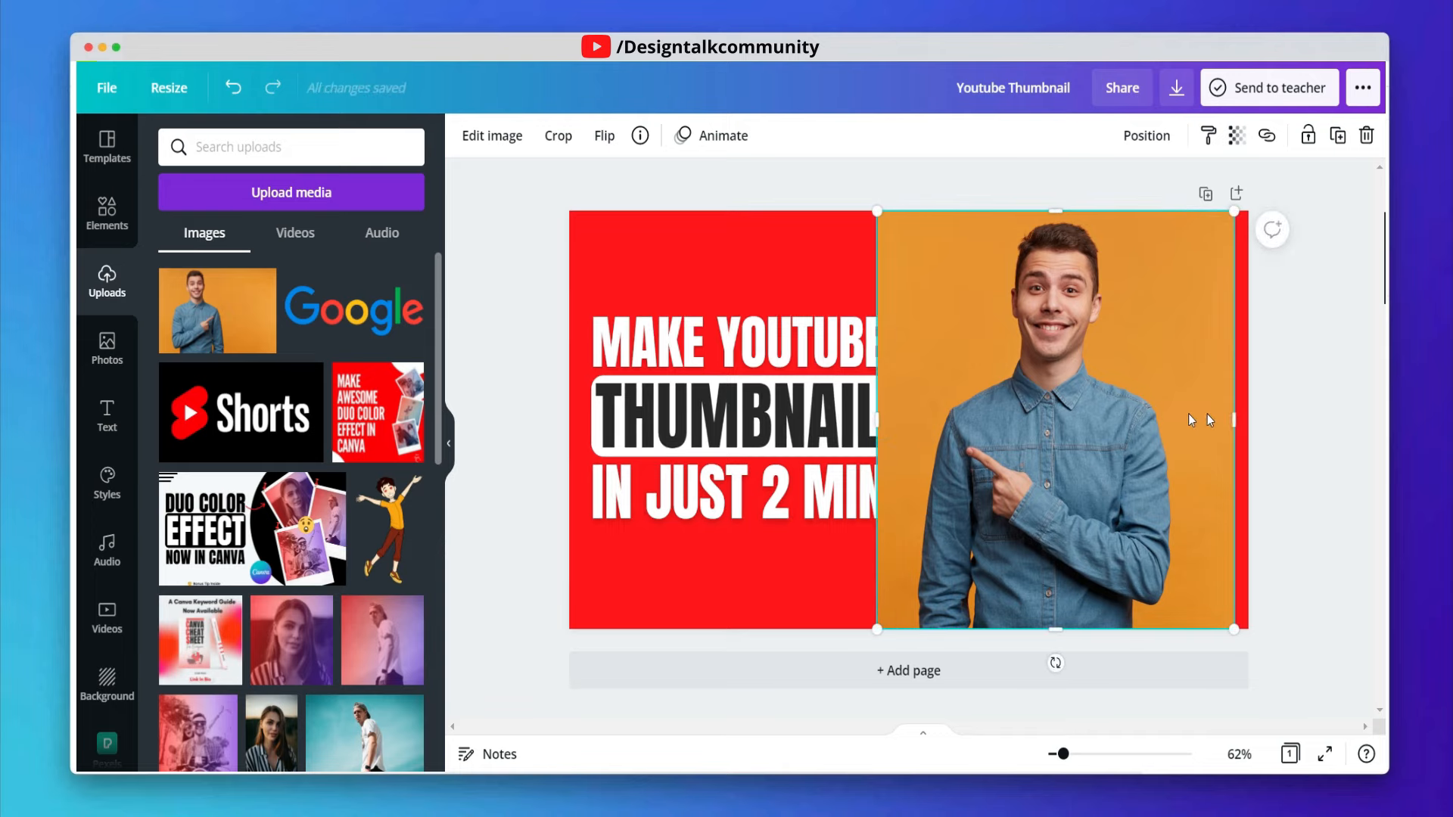
{"action": "left_click_drag", "start_coordinate": [1180, 437], "coordinate": [1189, 437]}
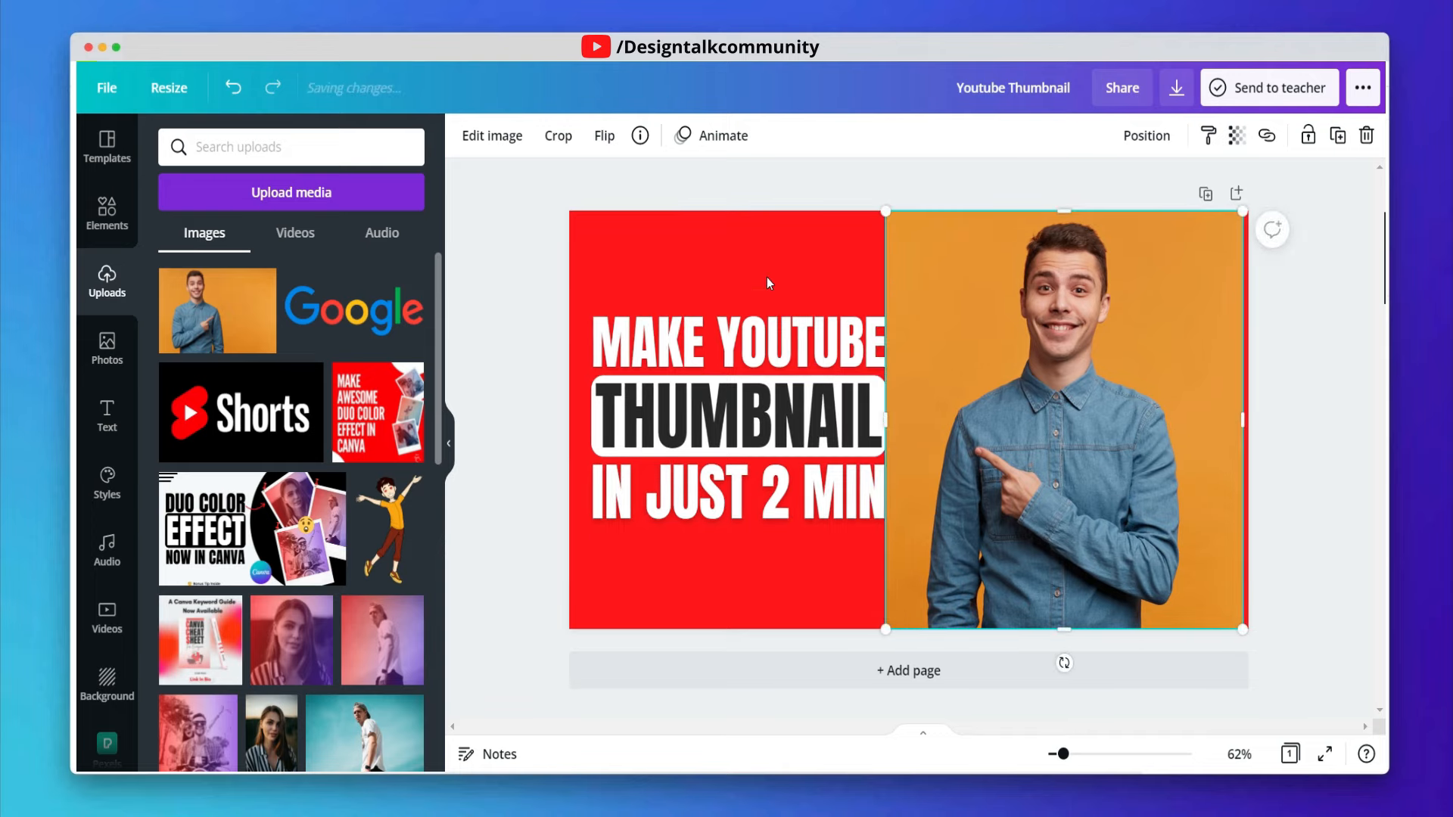
- Remove the photo's background with BG Remover, fit its edges to the right side, and apply
{"action": "left_click", "coordinate": [499, 140]}
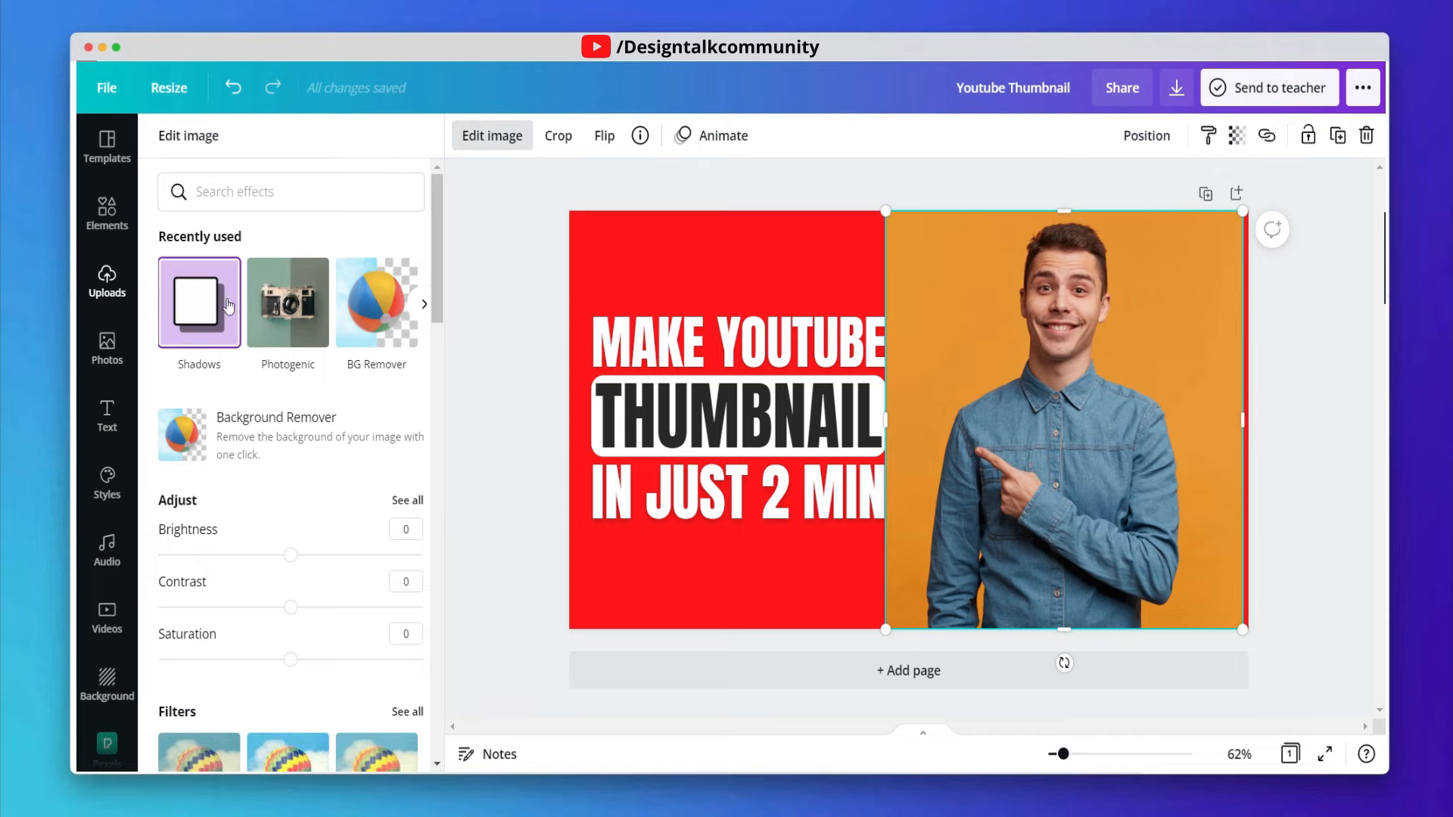
{"action": "left_click", "coordinate": [374, 306]}
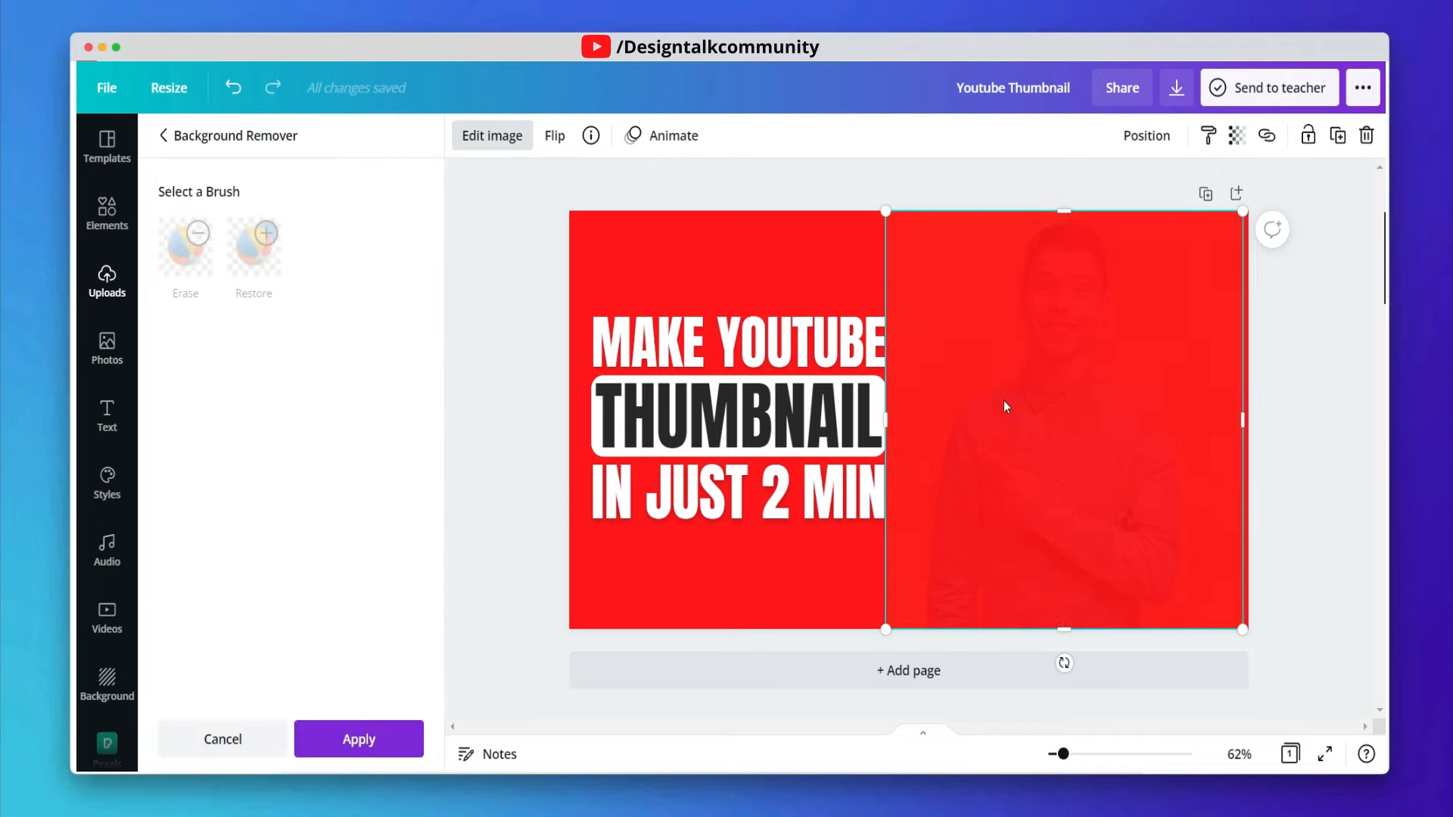
{"action": "left_click_drag", "start_coordinate": [1108, 413], "coordinate": [1139, 413]}
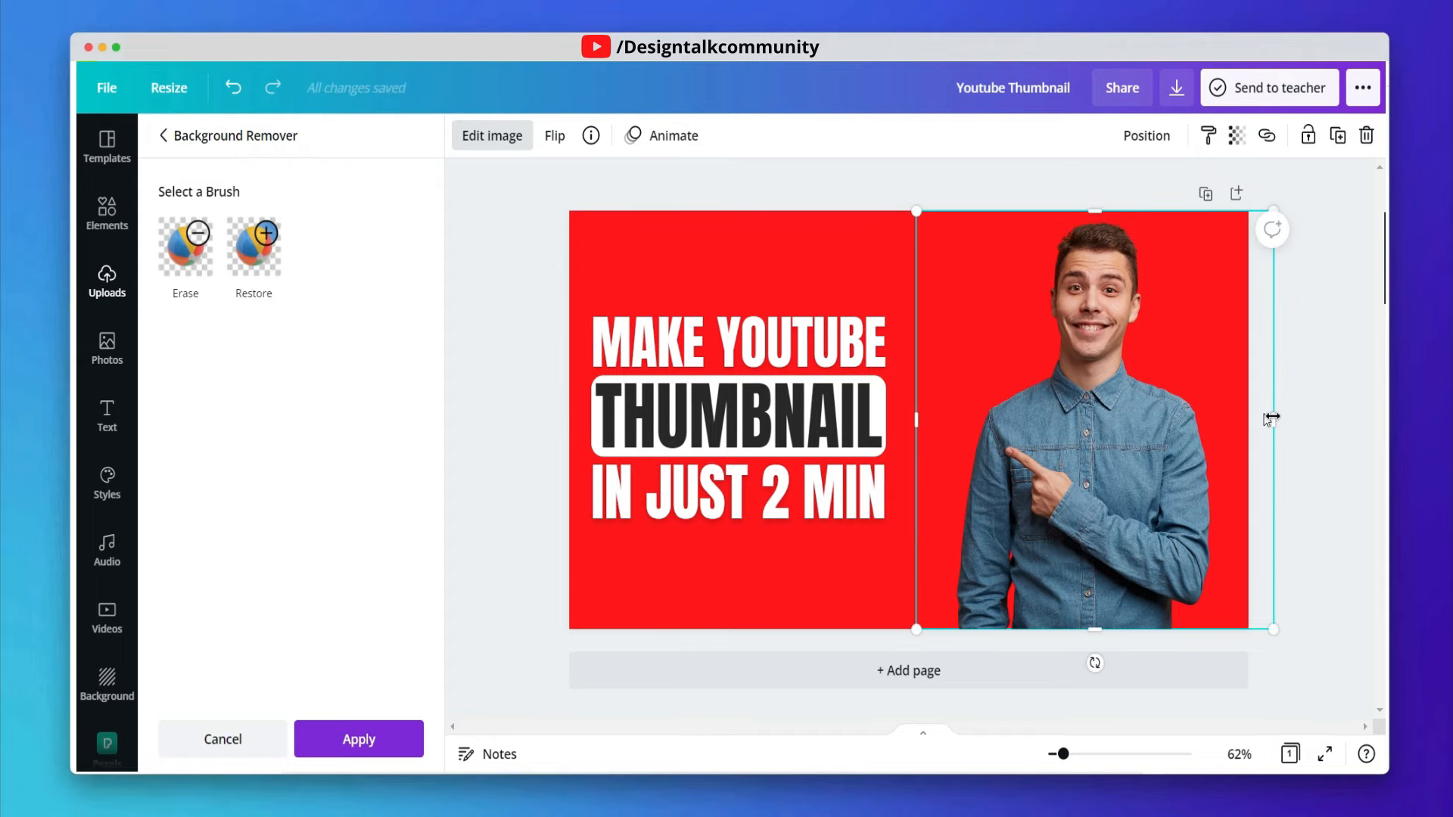
{"action": "left_click_drag", "start_coordinate": [1270, 418], "coordinate": [1233, 421]}
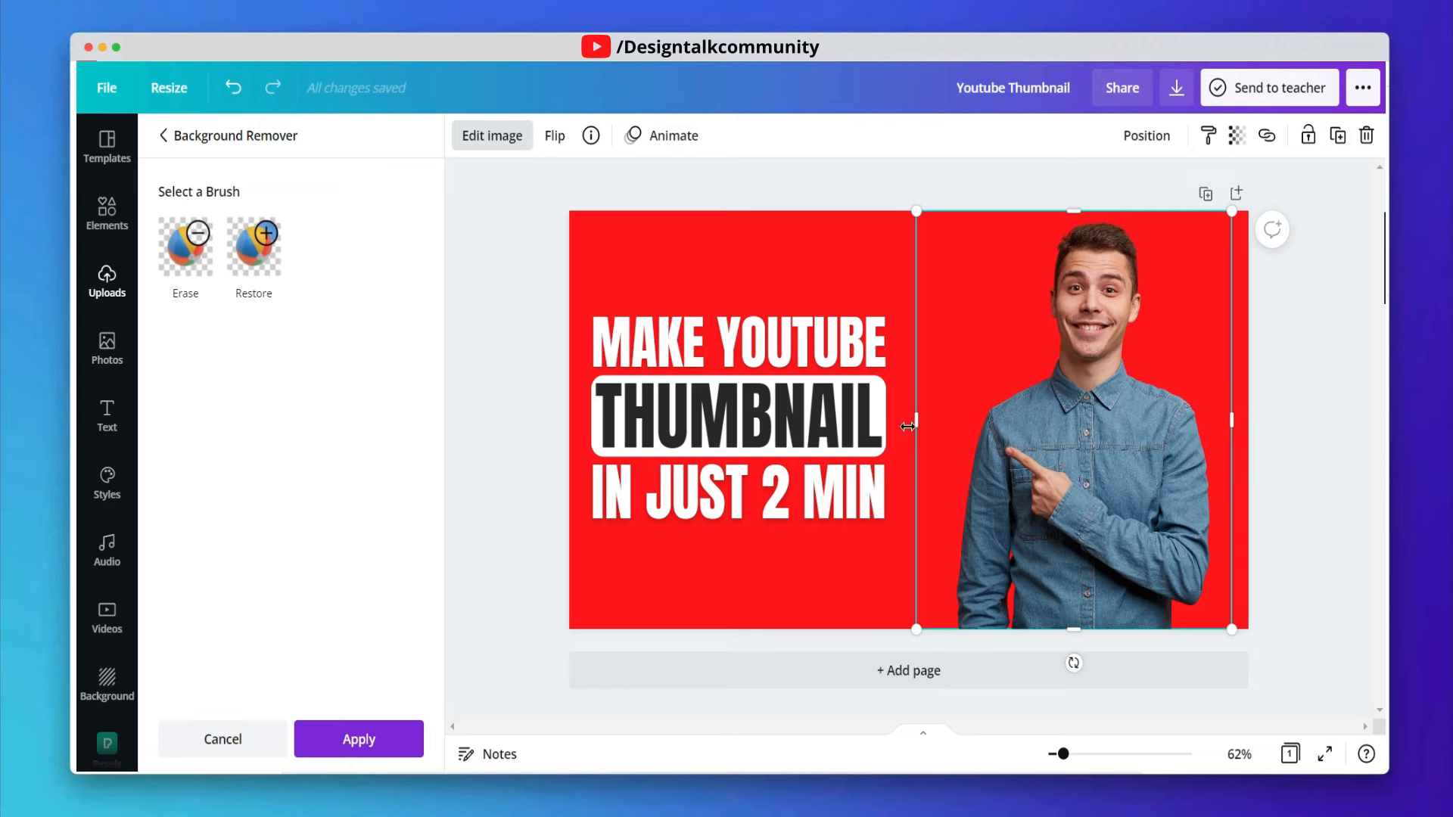
{"action": "left_click_drag", "start_coordinate": [908, 426], "coordinate": [948, 427]}
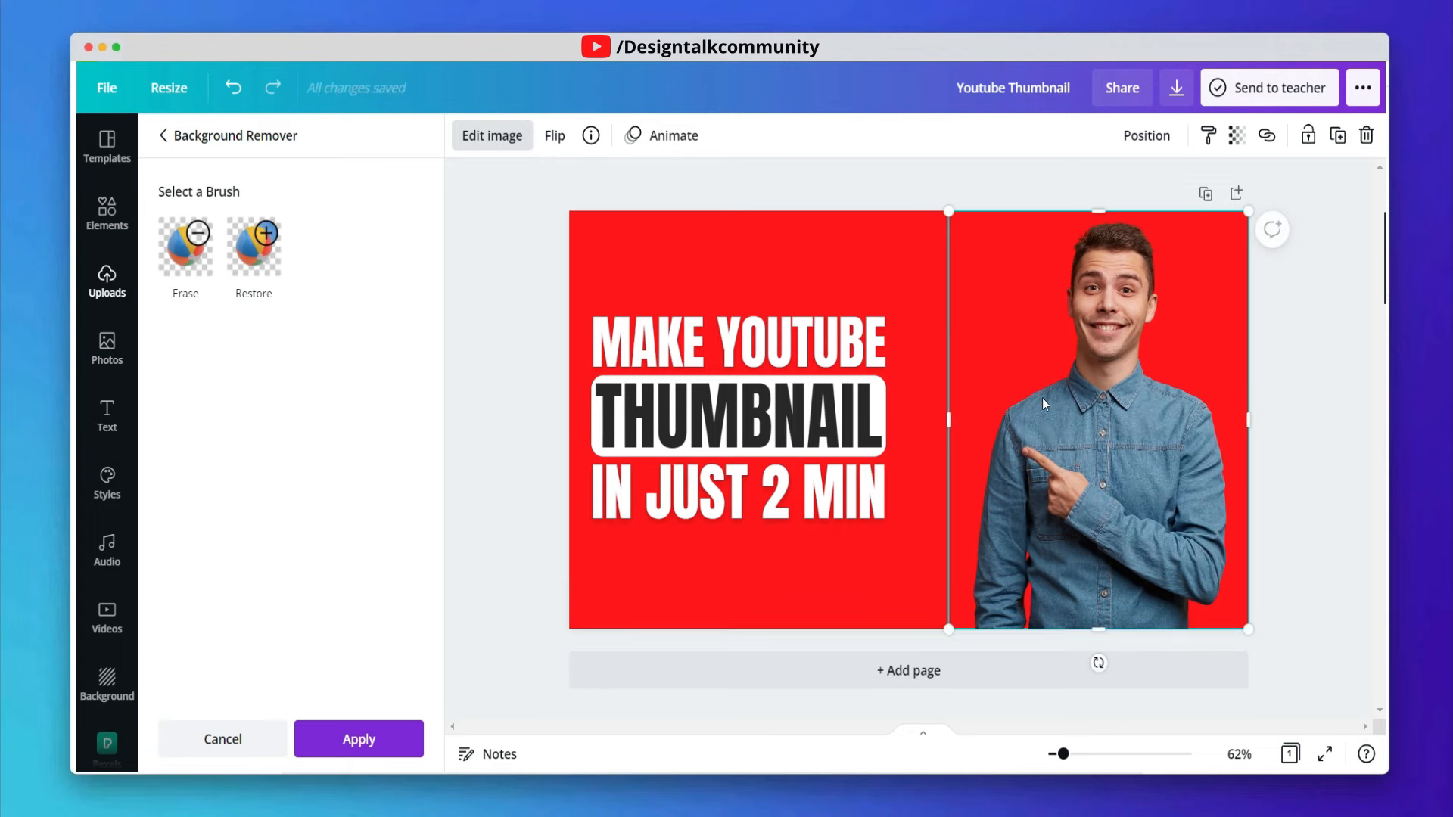
{"action": "left_click", "coordinate": [363, 738]}
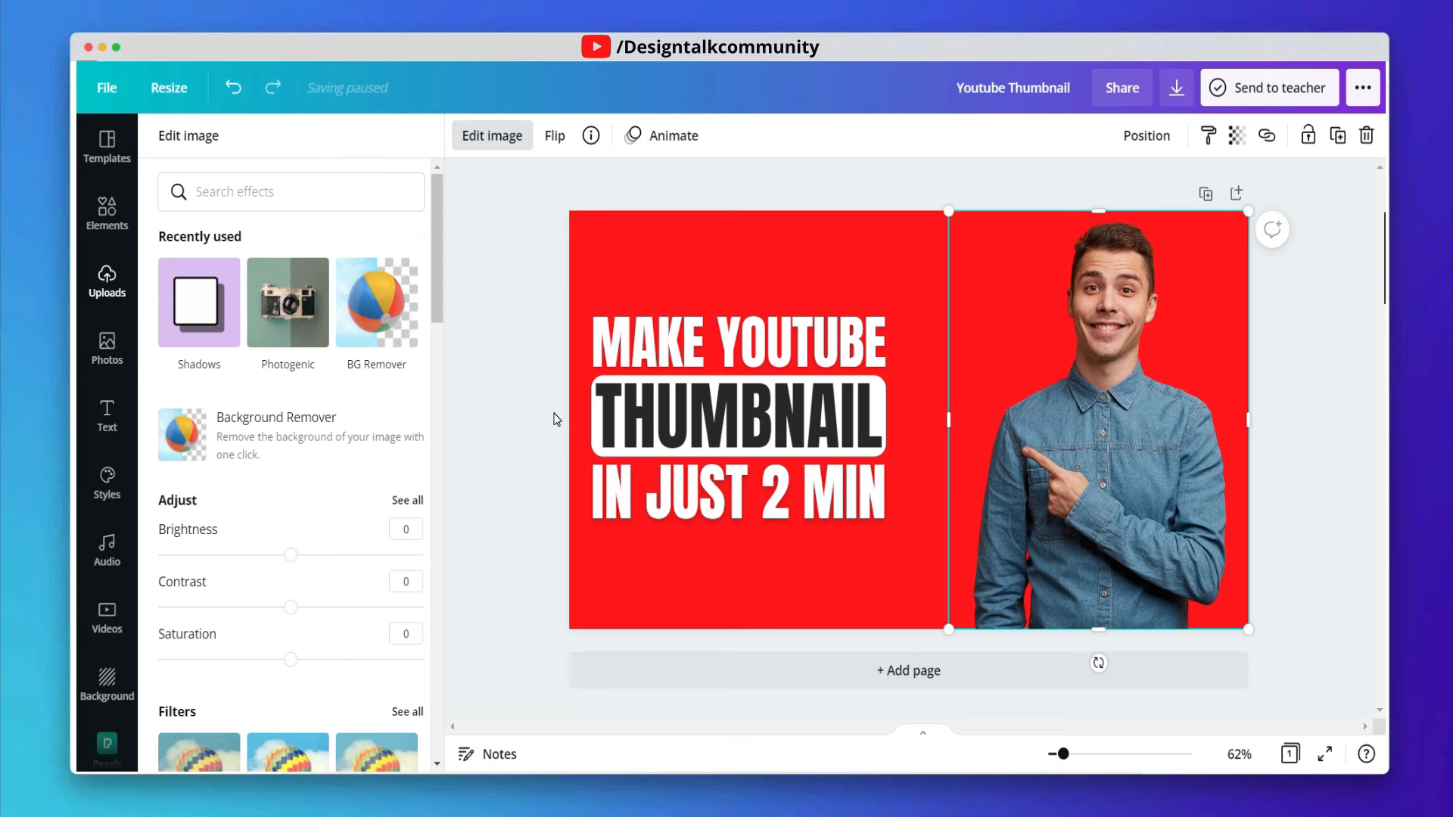
- Open the photo's image effects and apply the Glow shadow to the portrait
{"action": "left_click", "coordinate": [1058, 409]}
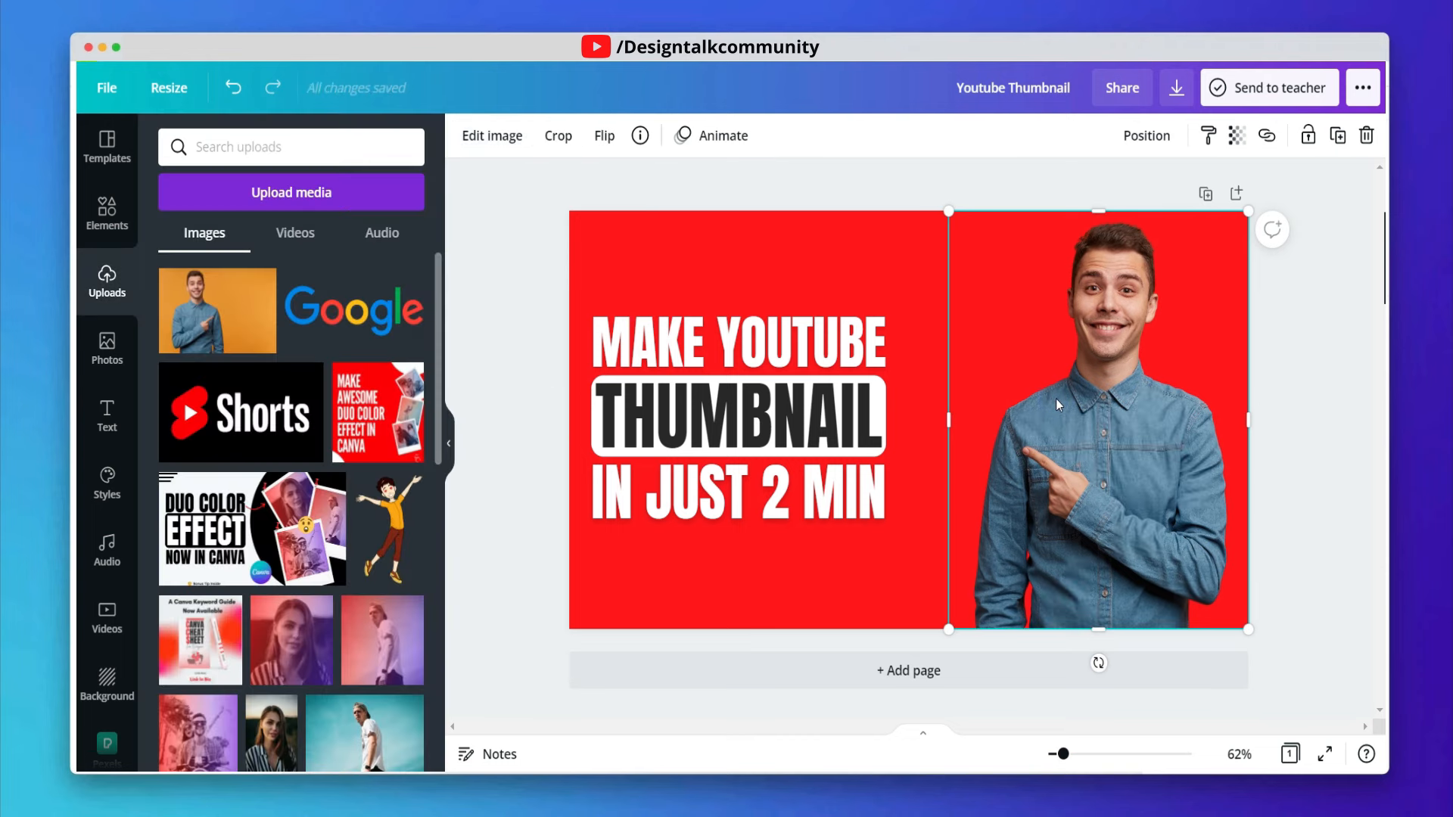
{"action": "left_click", "coordinate": [492, 136]}
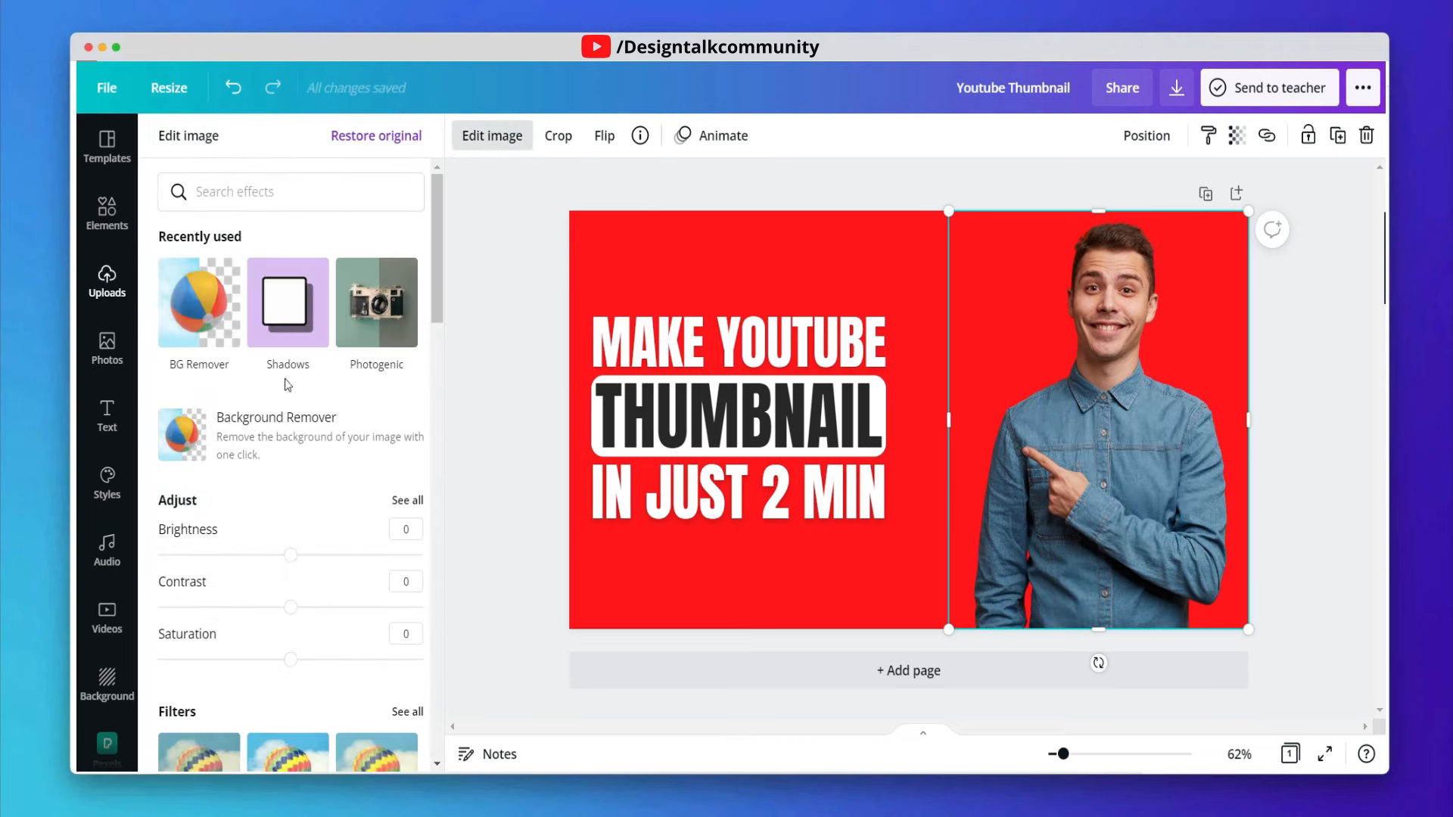
{"action": "scroll", "coordinate": [297, 366], "scroll_direction": "down", "scroll_amount": 15}
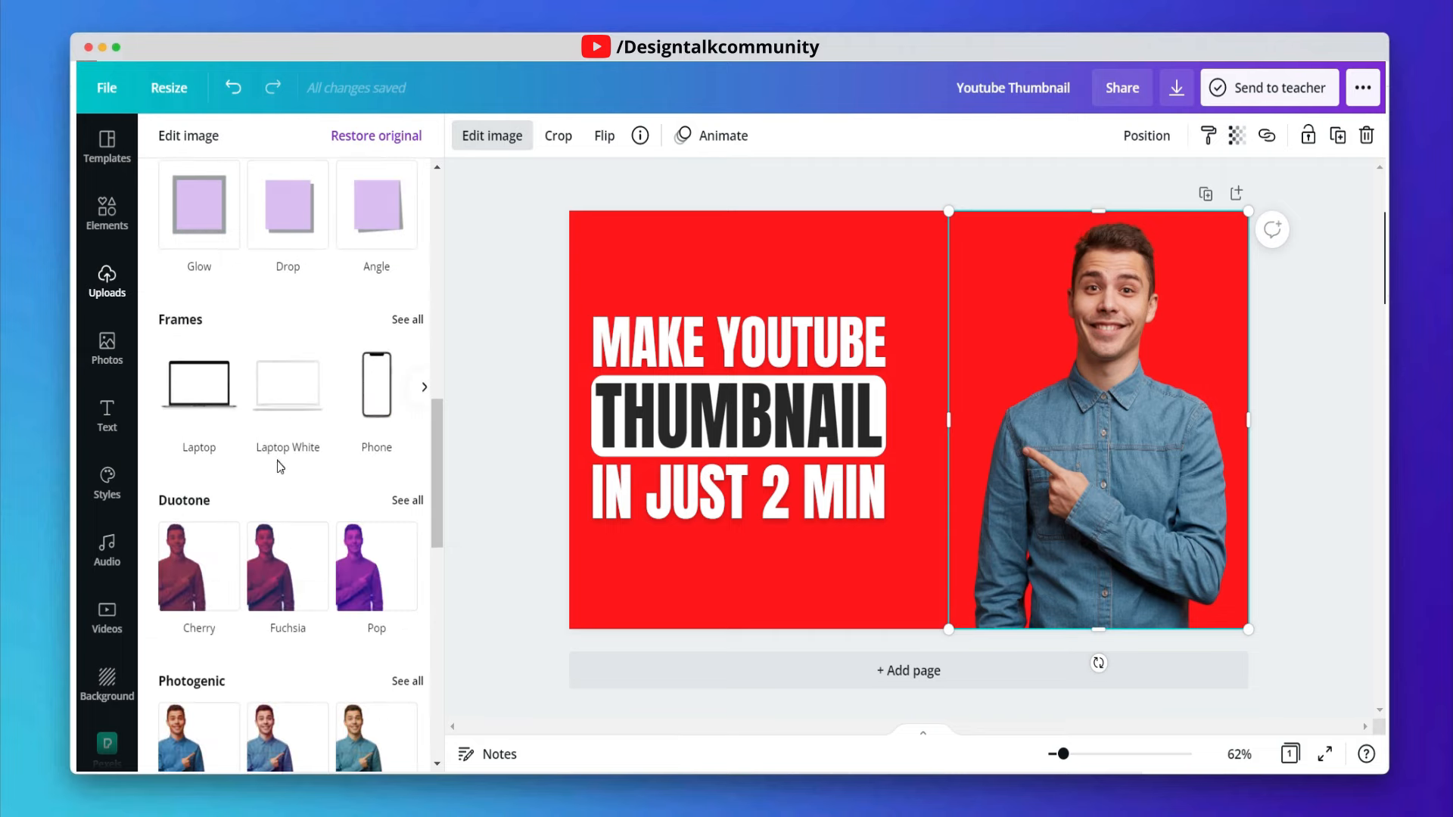
{"action": "scroll", "coordinate": [278, 474], "scroll_direction": "down", "scroll_amount": 6}
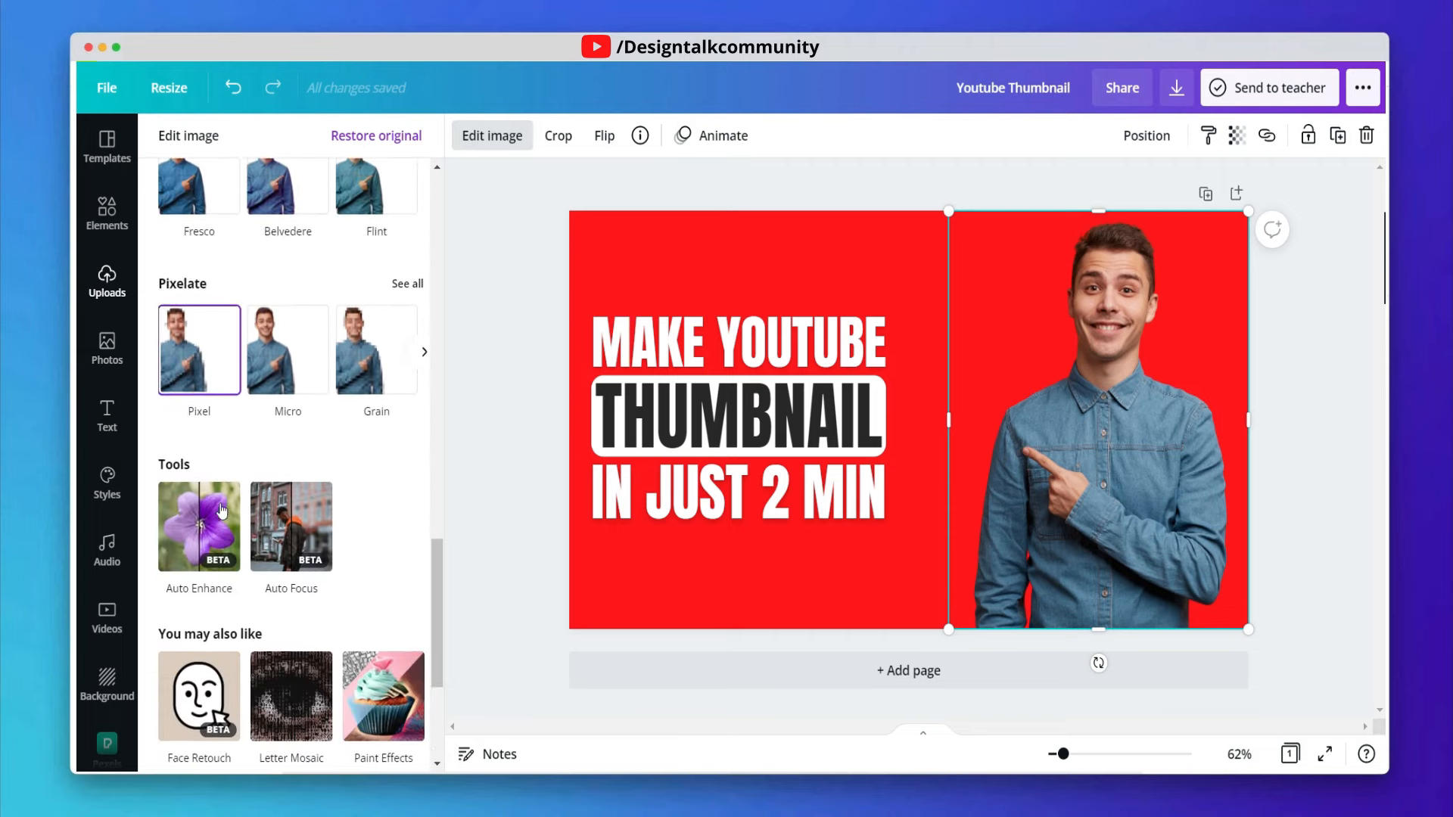
{"action": "scroll", "coordinate": [243, 411], "scroll_direction": "down", "scroll_amount": 3}
{"action": "scroll", "coordinate": [325, 560], "scroll_direction": "up", "scroll_amount": 10}
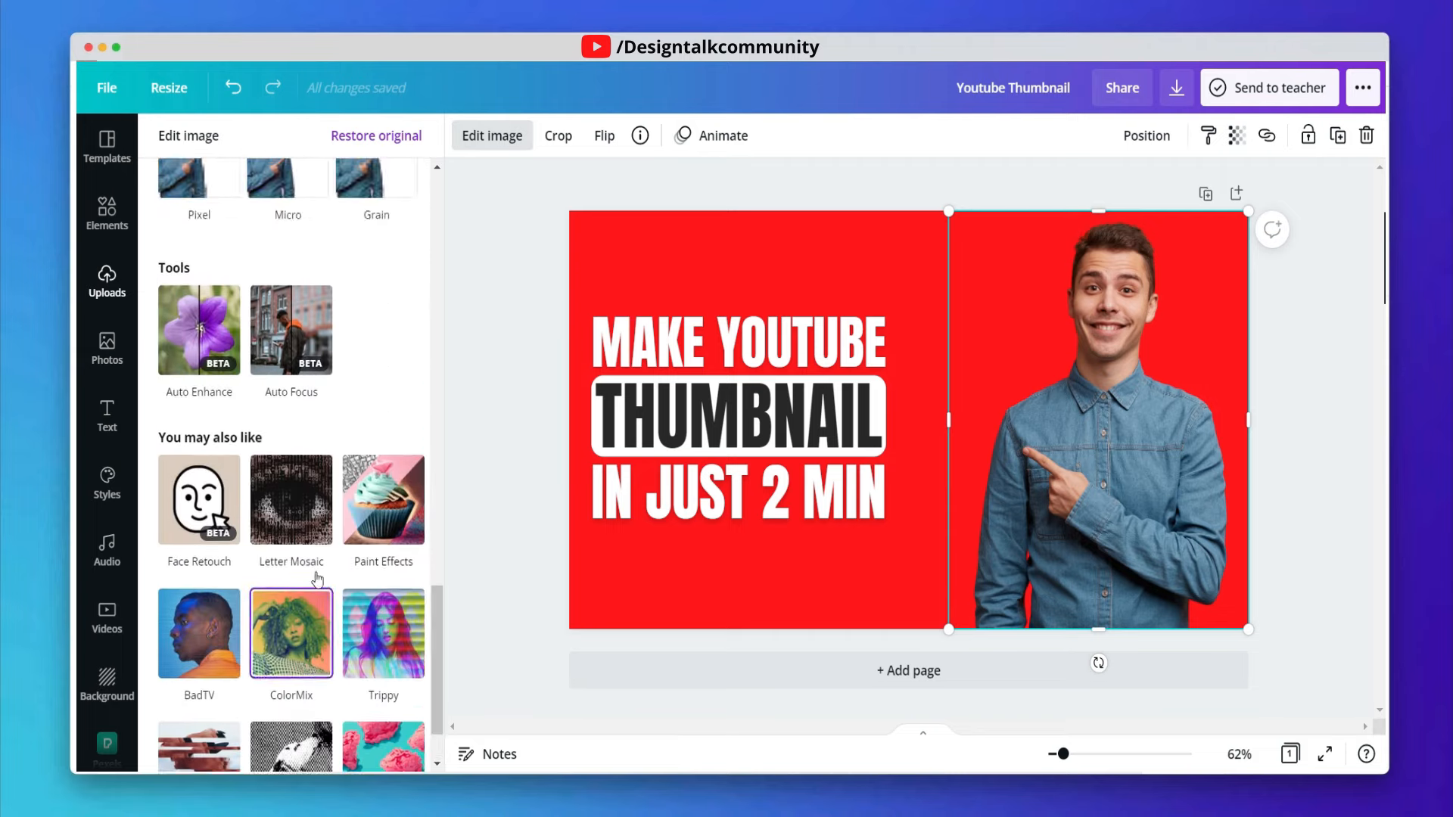
{"action": "scroll", "coordinate": [317, 580], "scroll_direction": "up", "scroll_amount": 8}
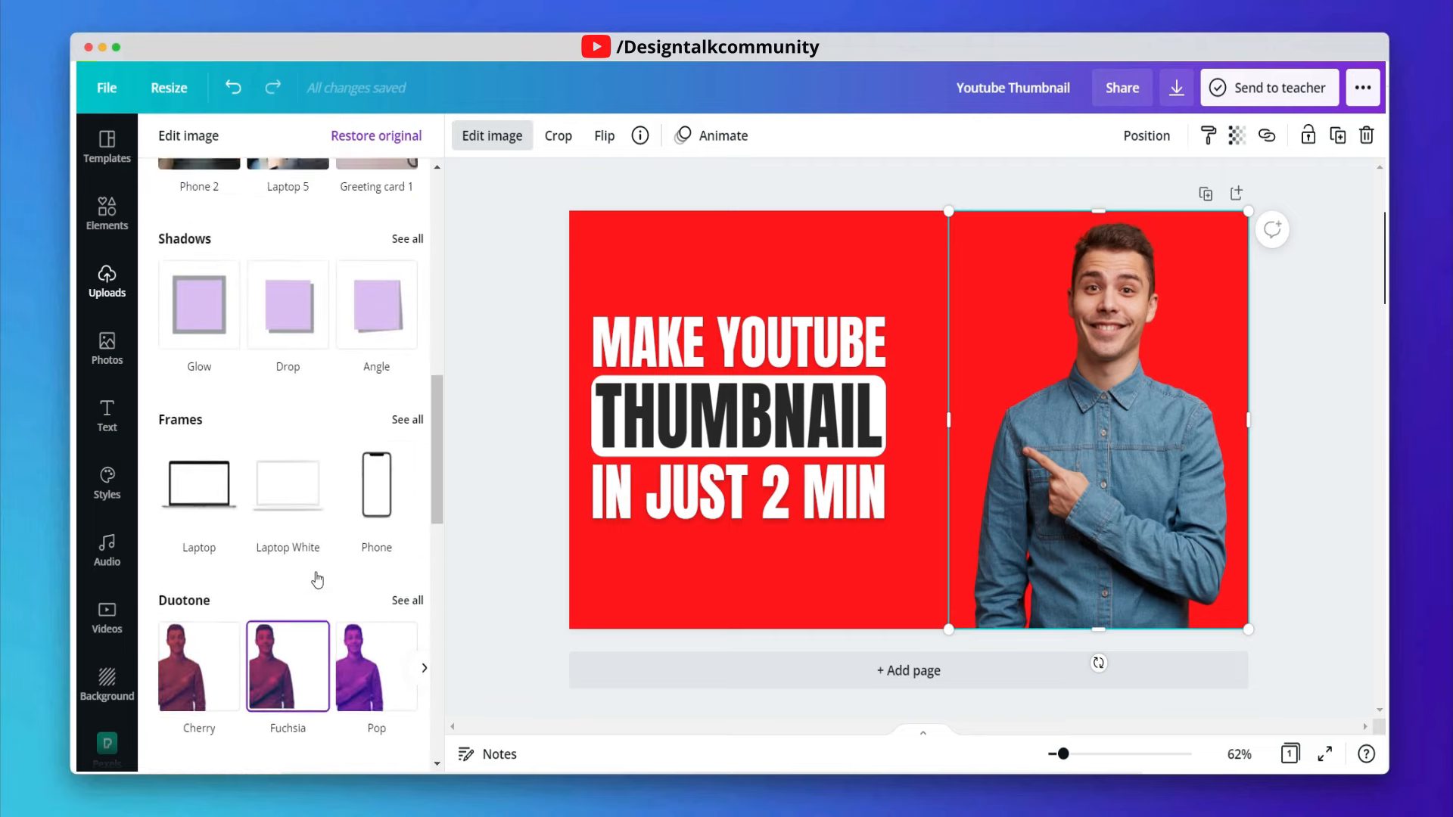
{"action": "left_click", "coordinate": [183, 573]}
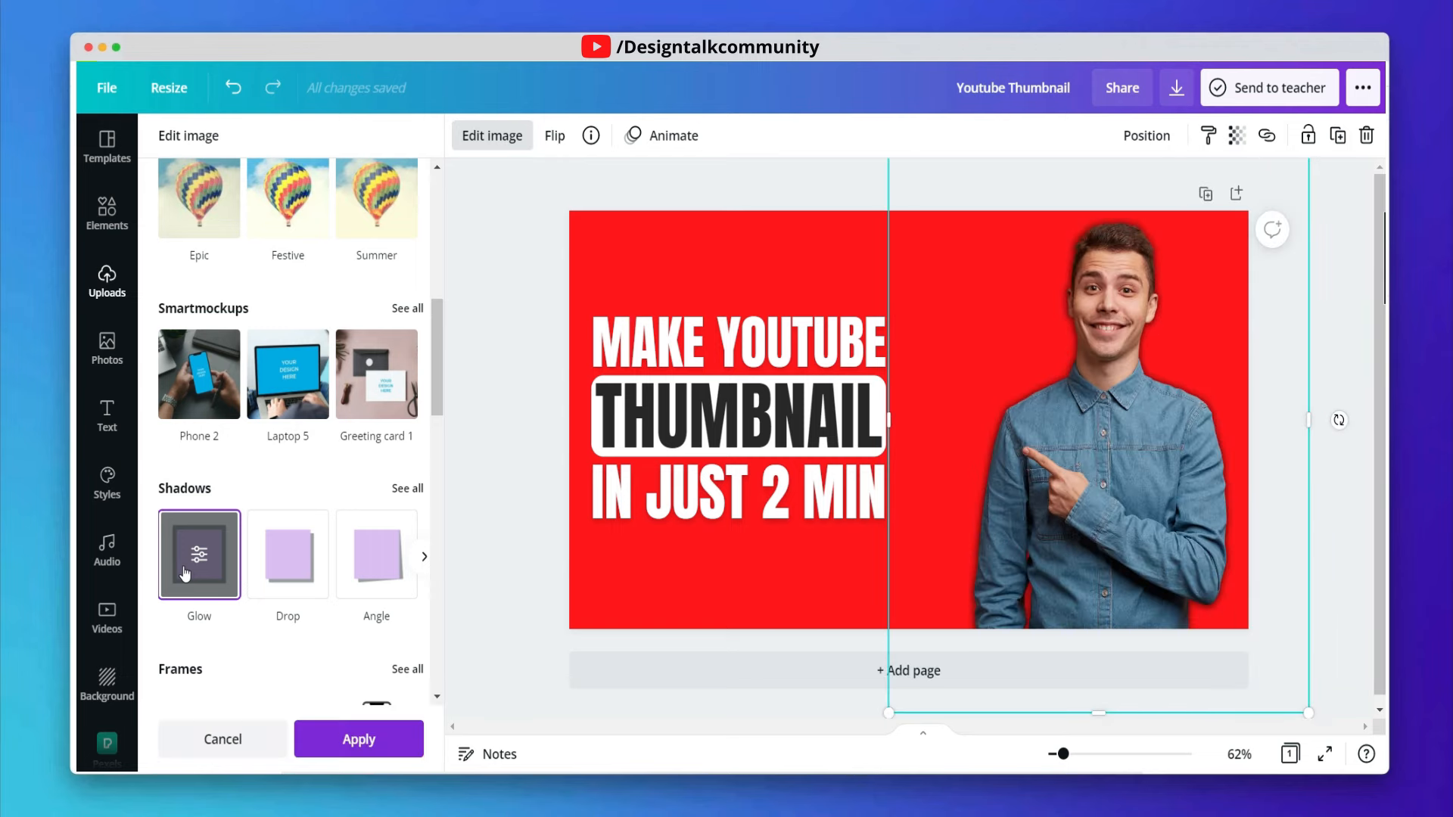
{"action": "left_click", "coordinate": [183, 569]}
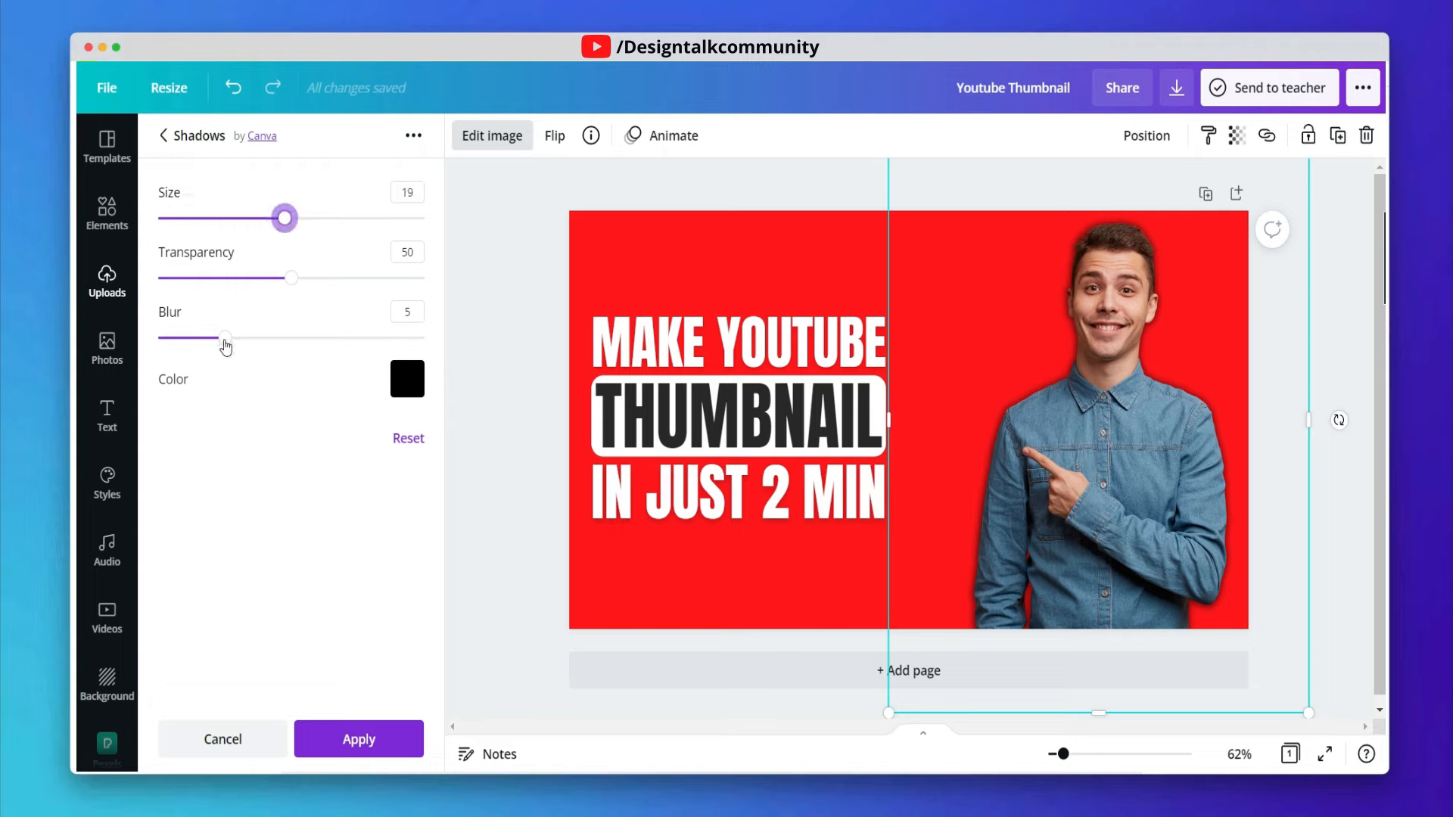
- Set the glow's blur to 0, transparency to 100, colour to white and size to 12, then apply it
{"action": "left_click_drag", "start_coordinate": [225, 341], "coordinate": [135, 333]}
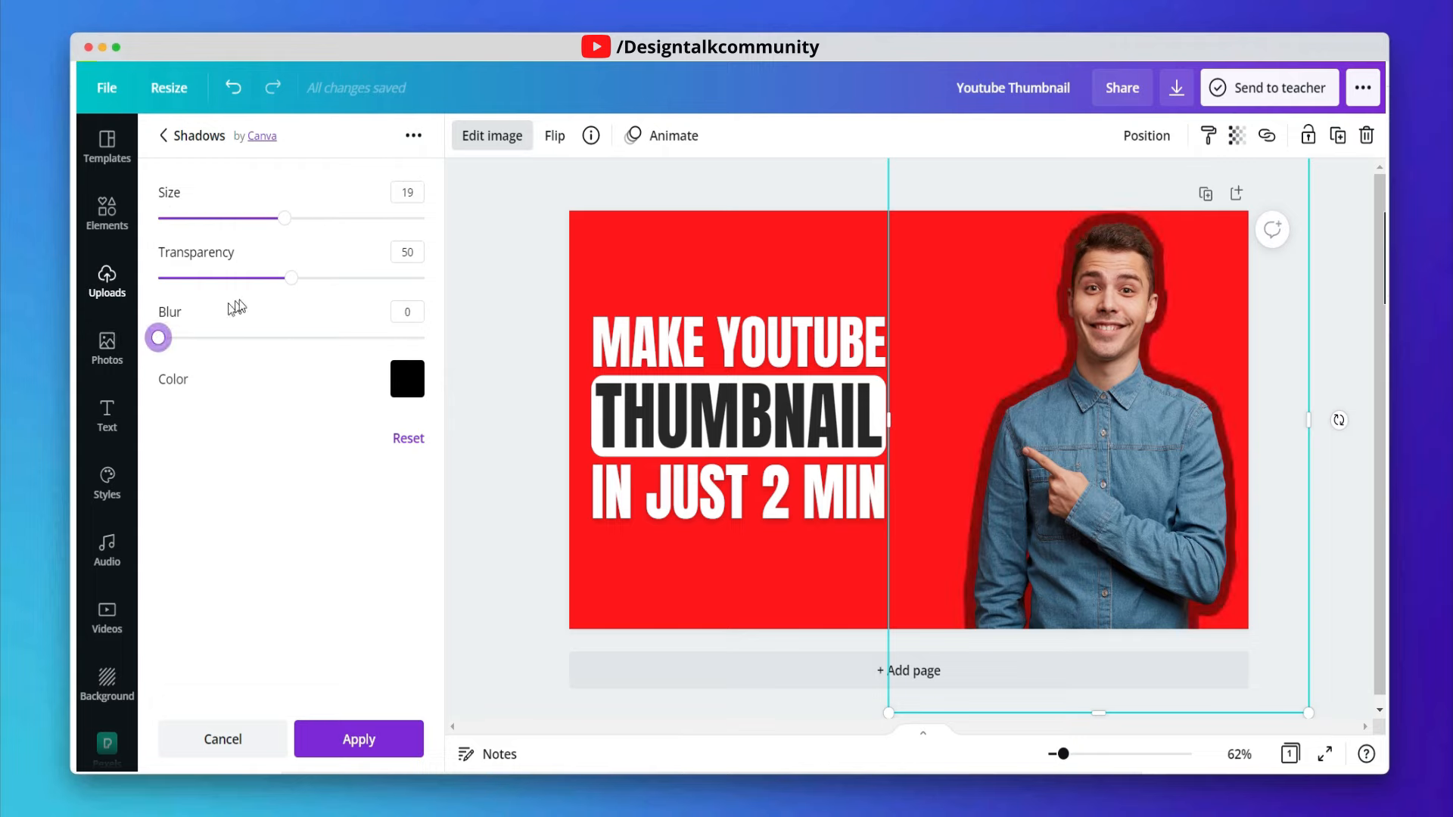
{"action": "left_click_drag", "start_coordinate": [240, 280], "coordinate": [487, 288]}
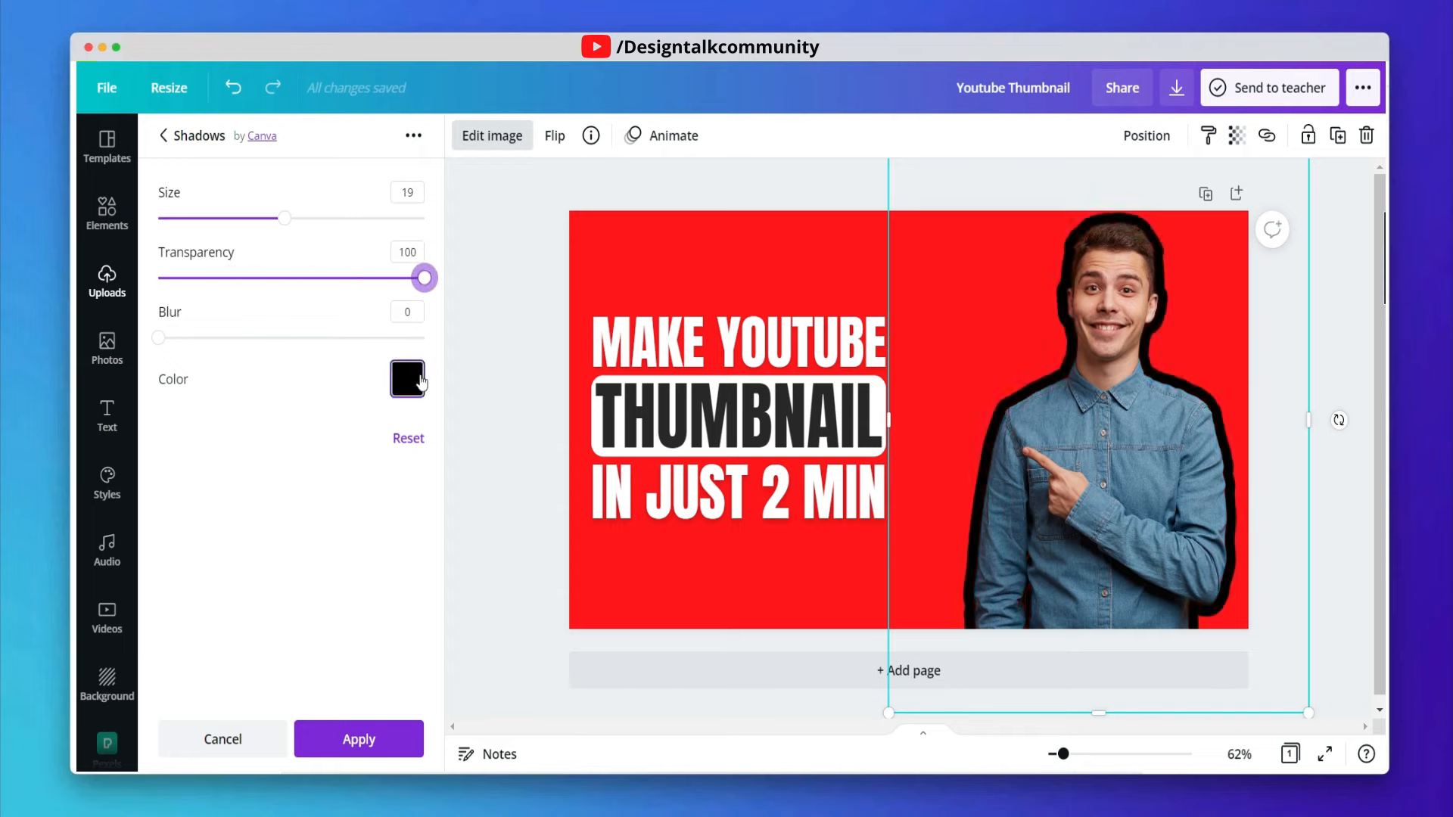
{"action": "left_click", "coordinate": [409, 380]}
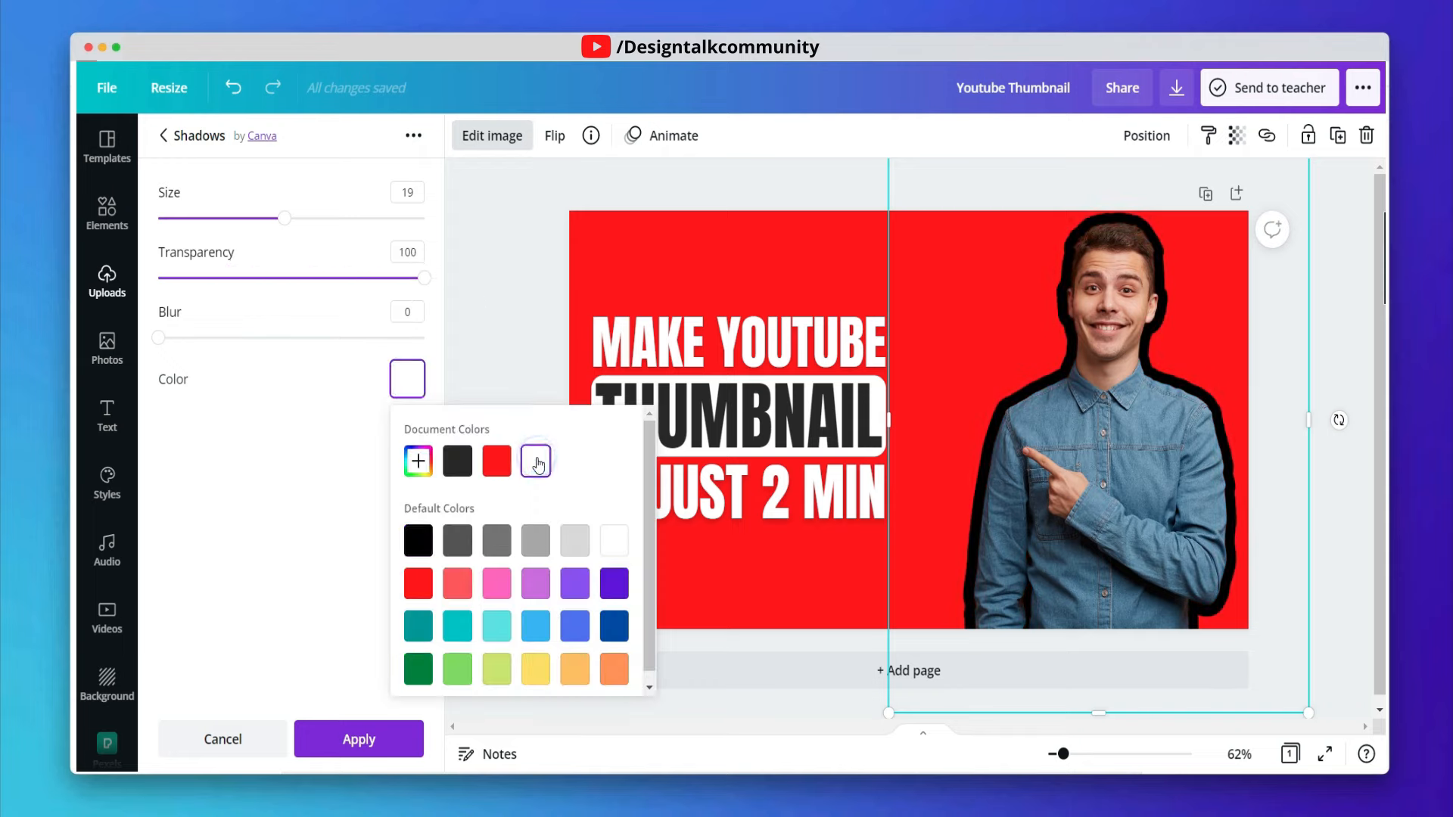
{"action": "left_click_drag", "start_coordinate": [285, 227], "coordinate": [253, 227]}
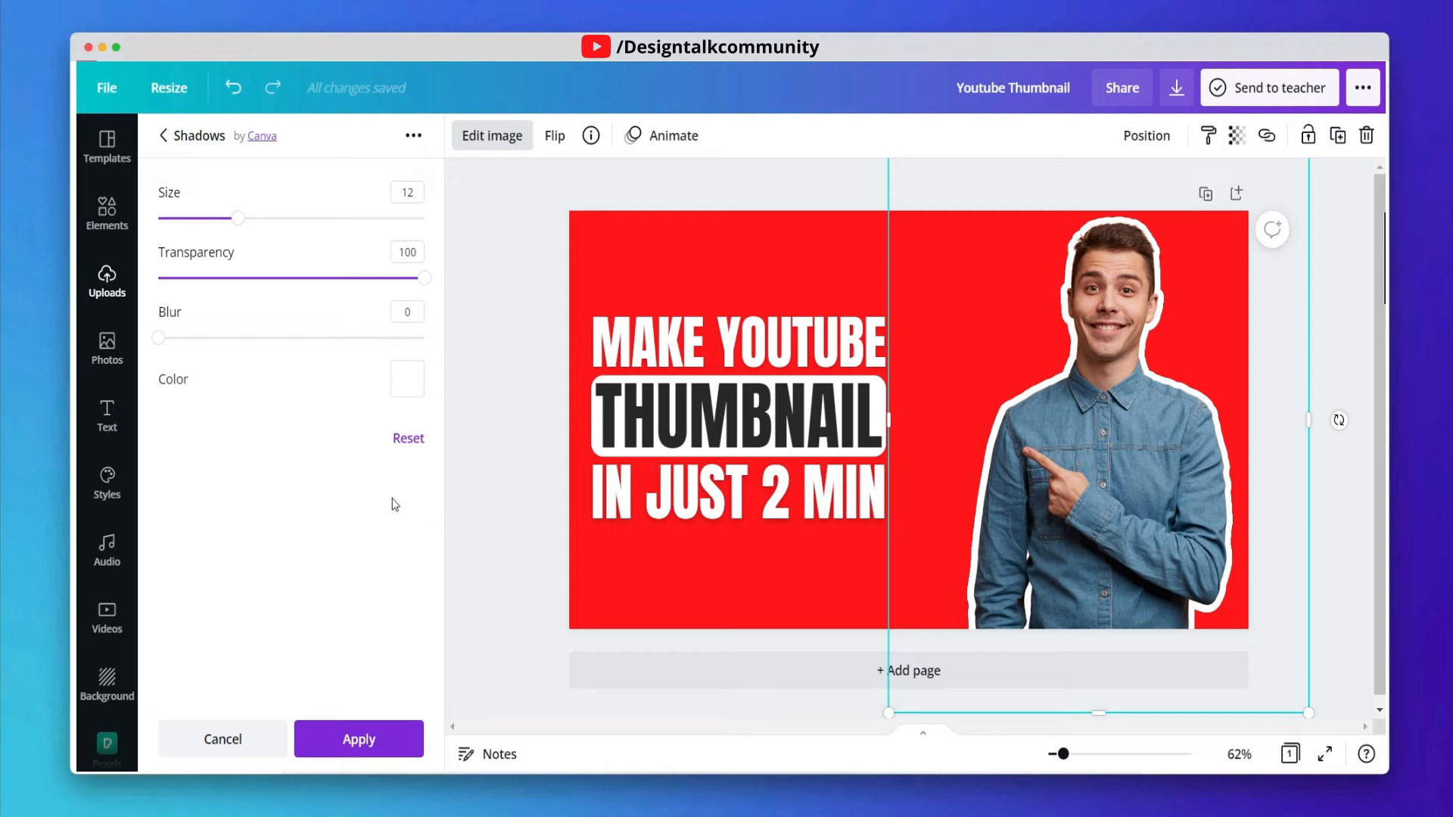
{"action": "left_click", "coordinate": [397, 739]}
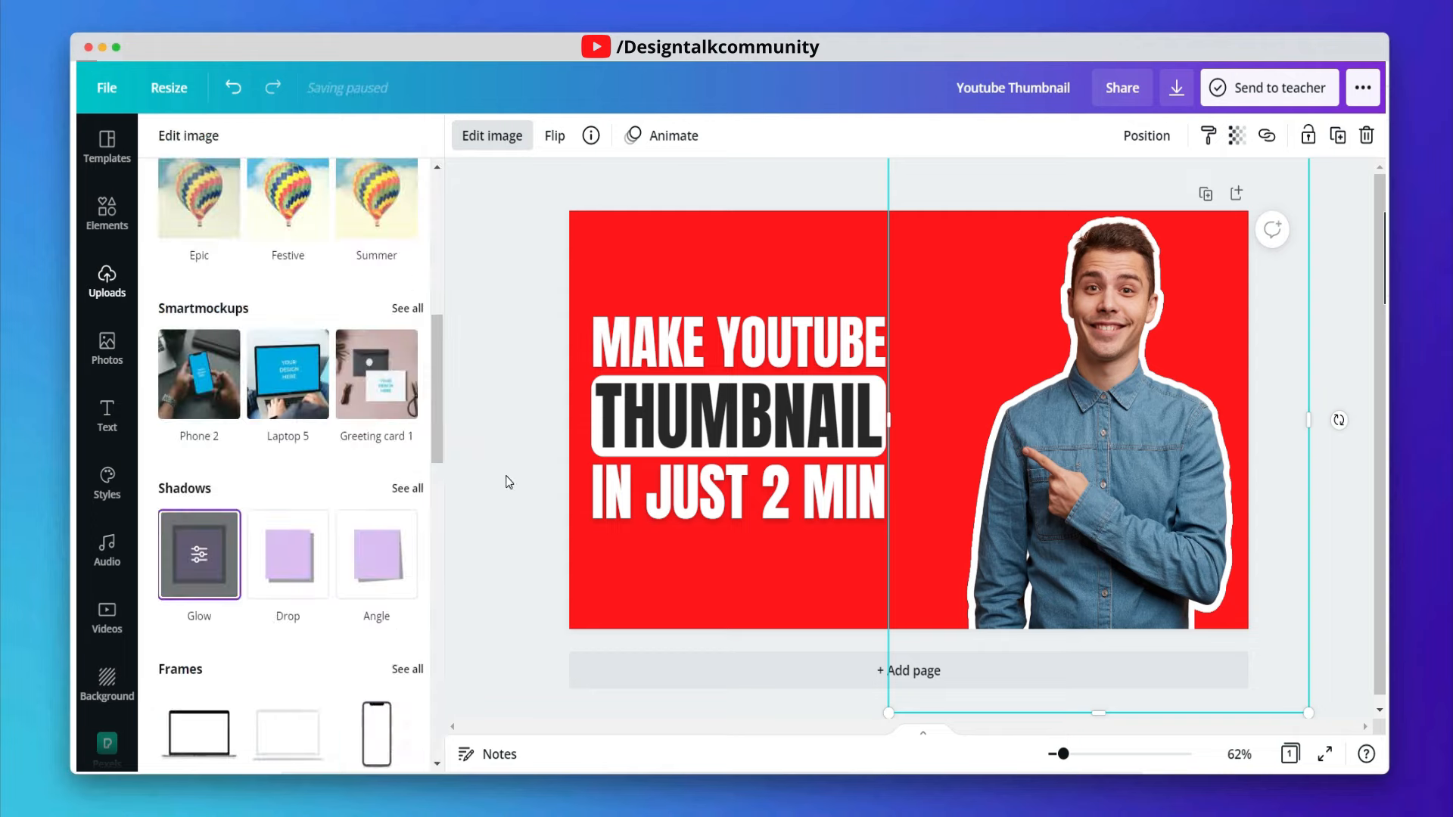
{"action": "left_click", "coordinate": [505, 475]}
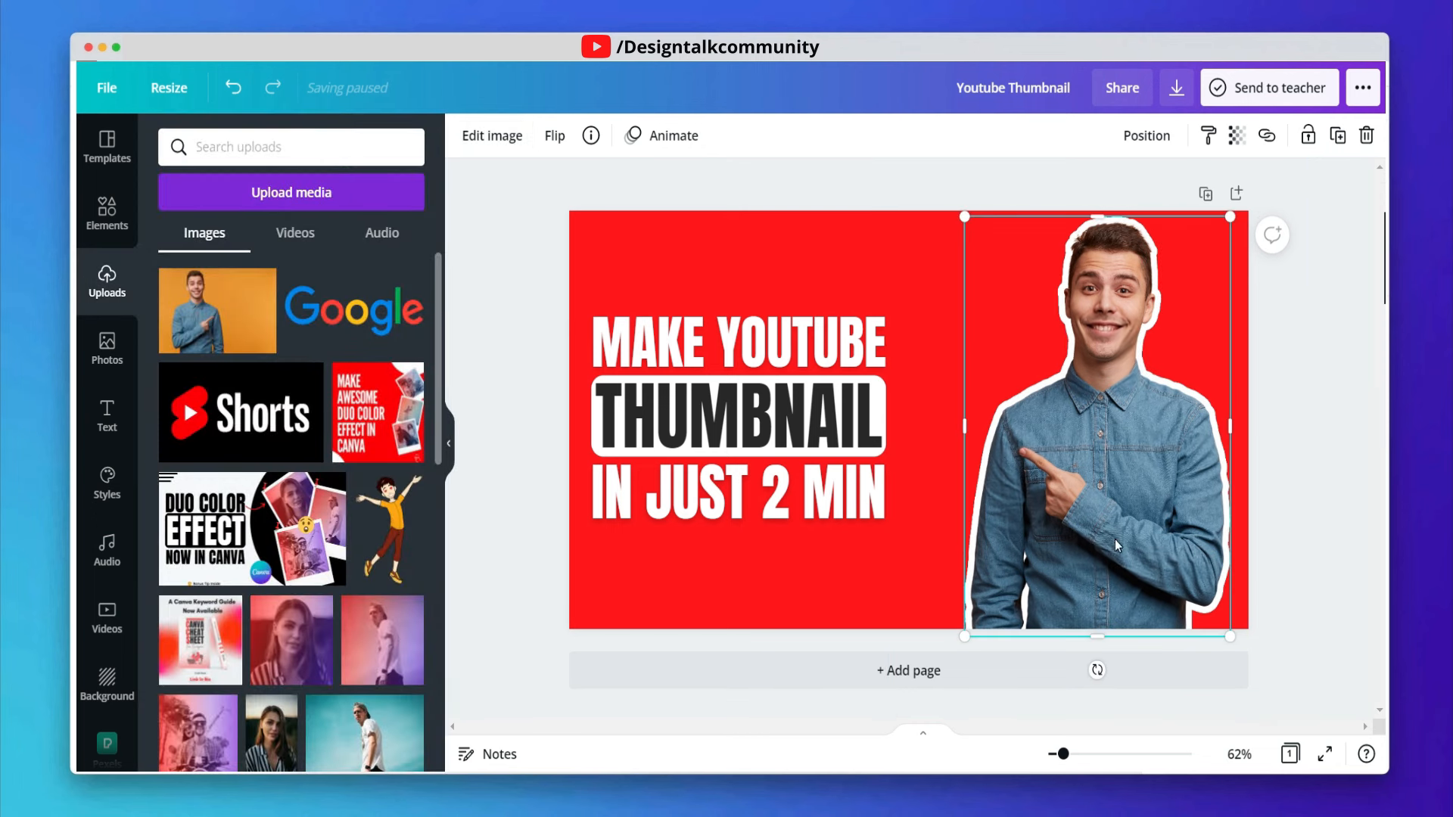
- Tilt the portrait about -6° and enlarge and reposition it on the right side of the canvas
{"action": "mouse_move", "coordinate": [1098, 671]}
{"action": "left_mouse_down"}
{"action": "mouse_move", "coordinate": [1077, 674]}
{"action": "mouse_move", "coordinate": [1120, 674]}
{"action": "left_mouse_up"}
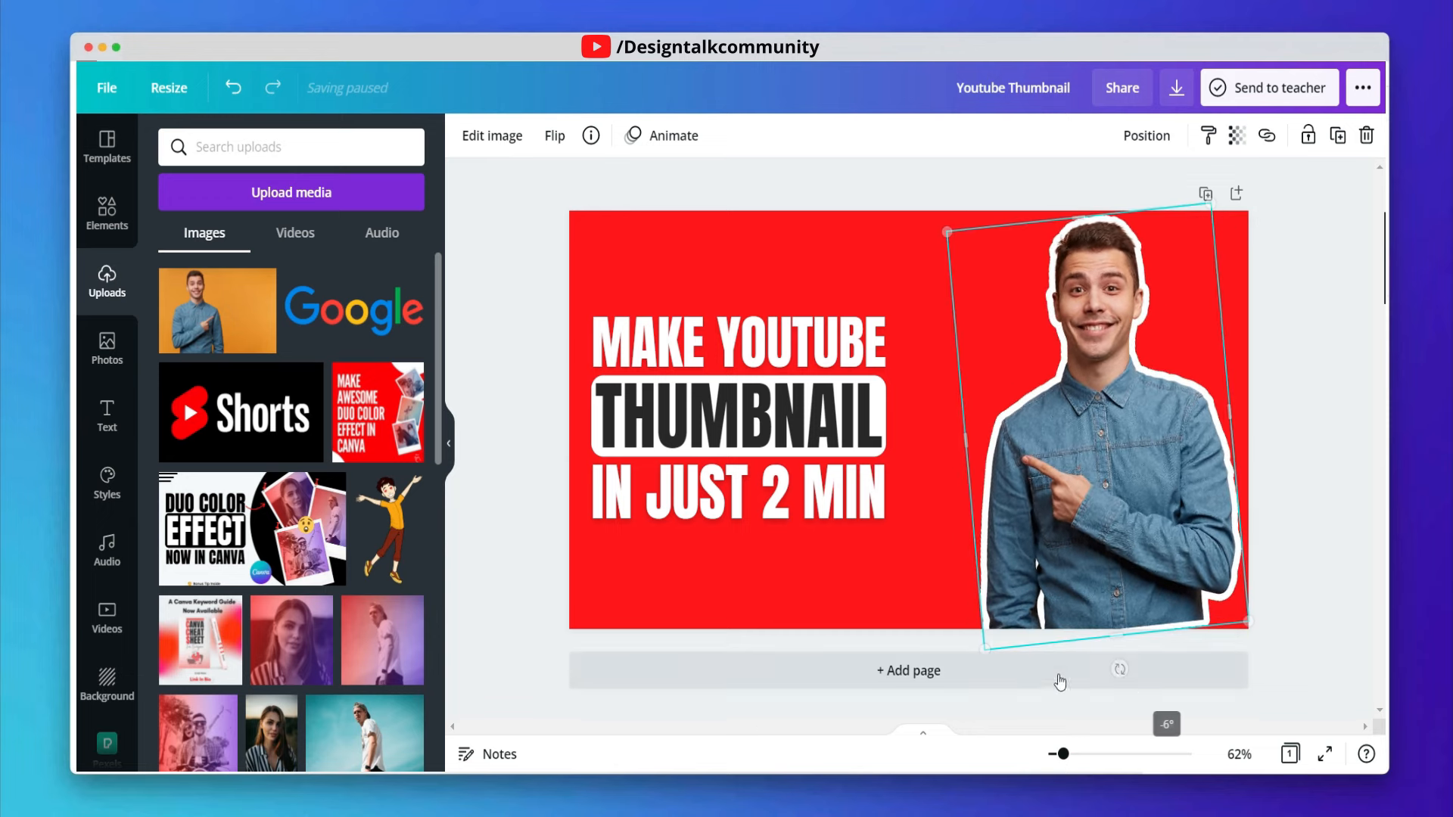
{"action": "left_click_drag", "start_coordinate": [947, 676], "coordinate": [931, 712]}
{"action": "left_click", "coordinate": [1101, 541]}
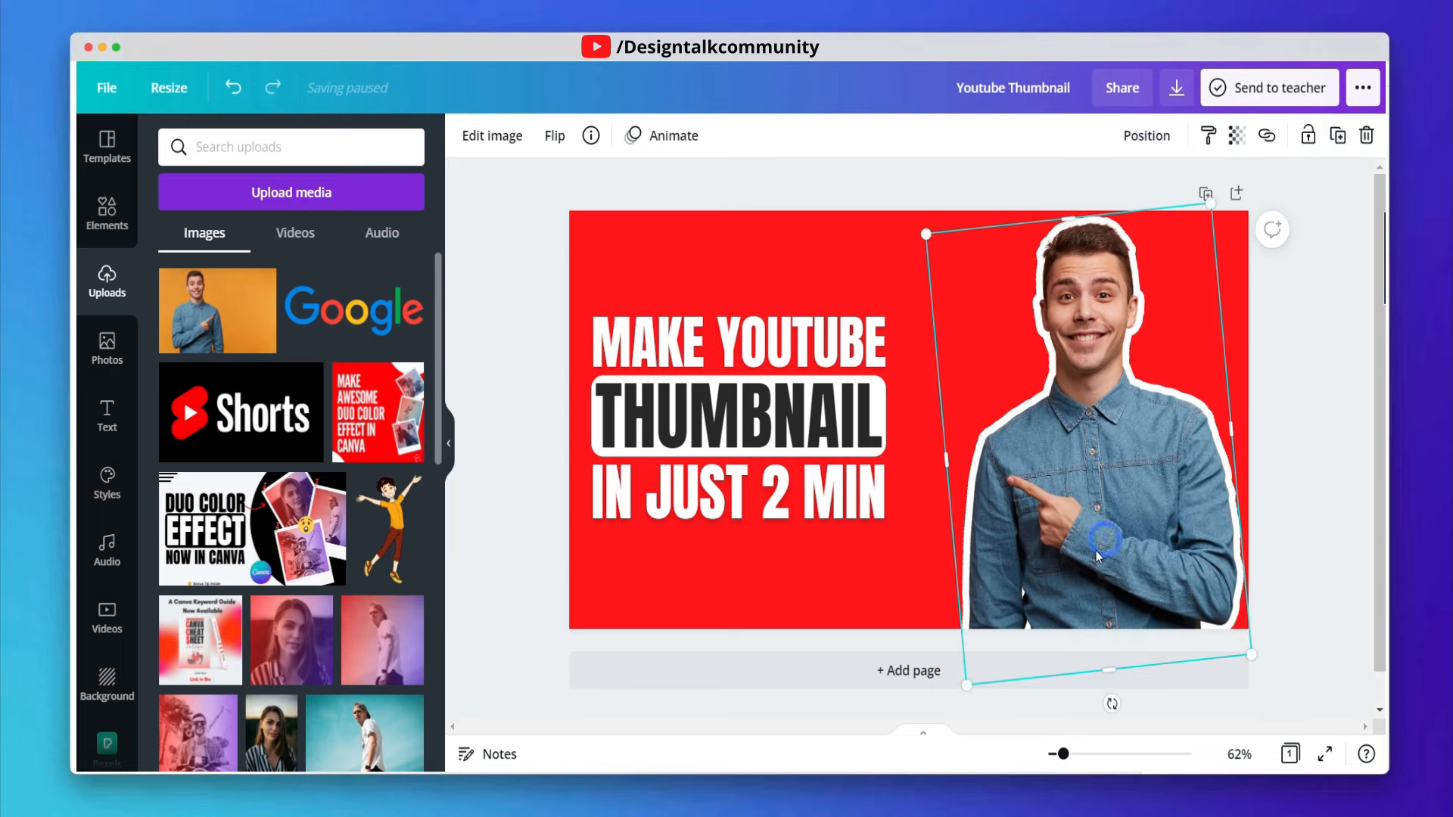
{"action": "mouse_move", "coordinate": [1091, 563]}
{"action": "left_mouse_down"}
{"action": "mouse_move", "coordinate": [1075, 575]}
{"action": "mouse_move", "coordinate": [1097, 554]}
{"action": "left_mouse_up"}
{"action": "left_click", "coordinate": [1320, 431]}
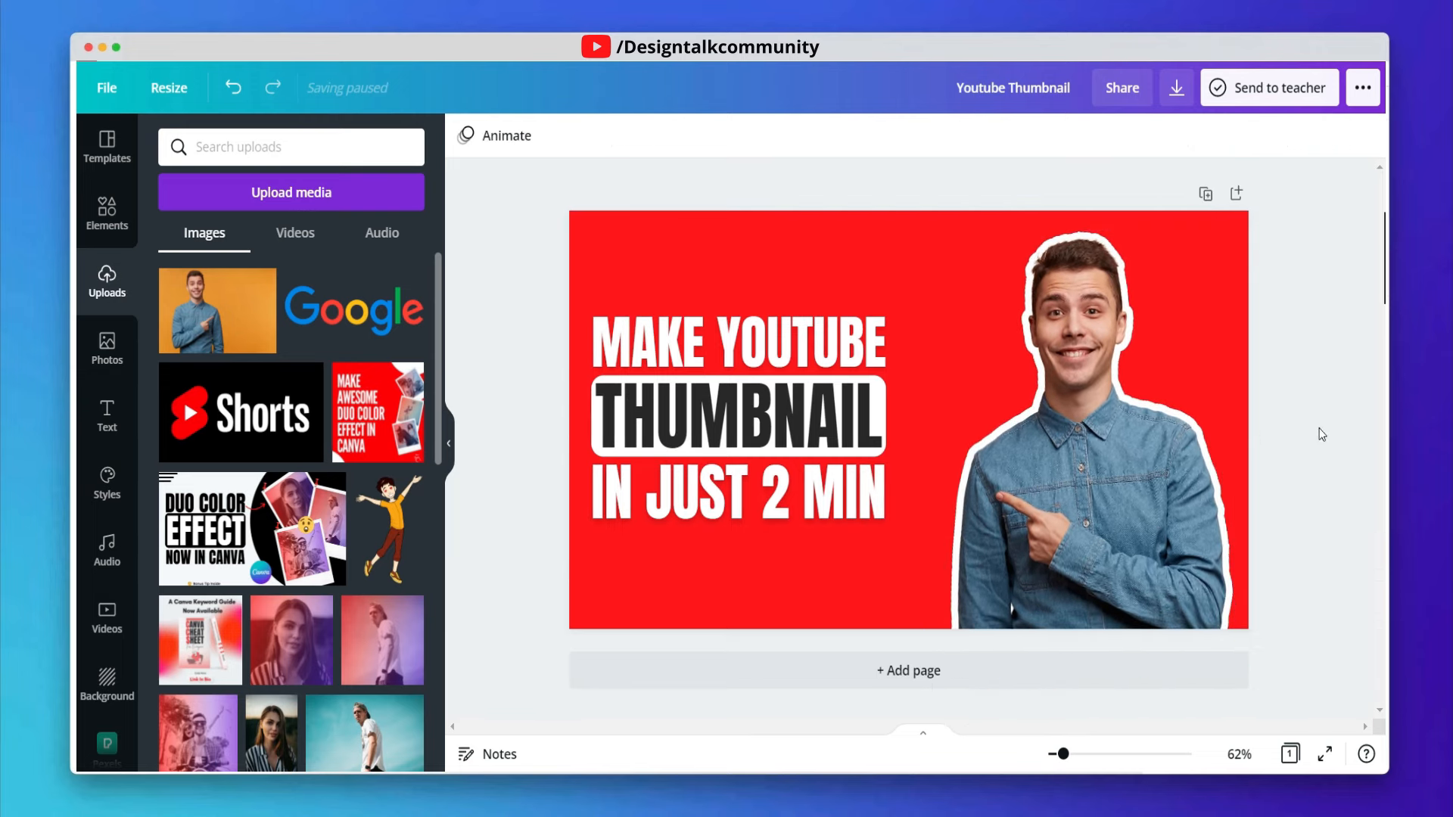
{"action": "left_click_drag", "start_coordinate": [1130, 495], "coordinate": [1139, 494]}
{"action": "left_click", "coordinate": [1315, 408]}
- Add a square shape, rotate it about 9°, and stretch it to cover the right part of the canvas
{"action": "left_click", "coordinate": [1158, 410]}
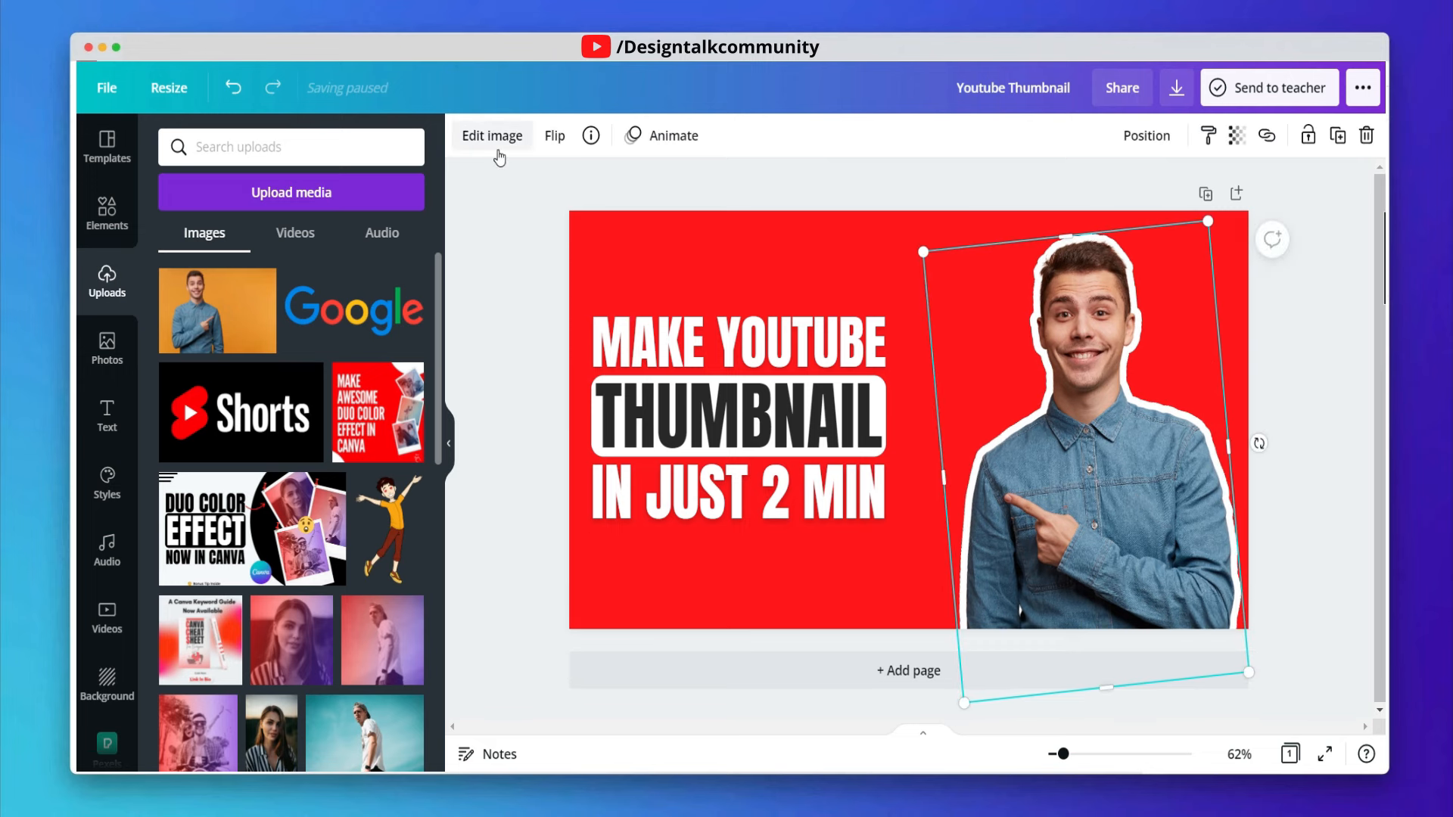
{"action": "left_click", "coordinate": [633, 234]}
{"action": "left_click", "coordinate": [106, 212]}
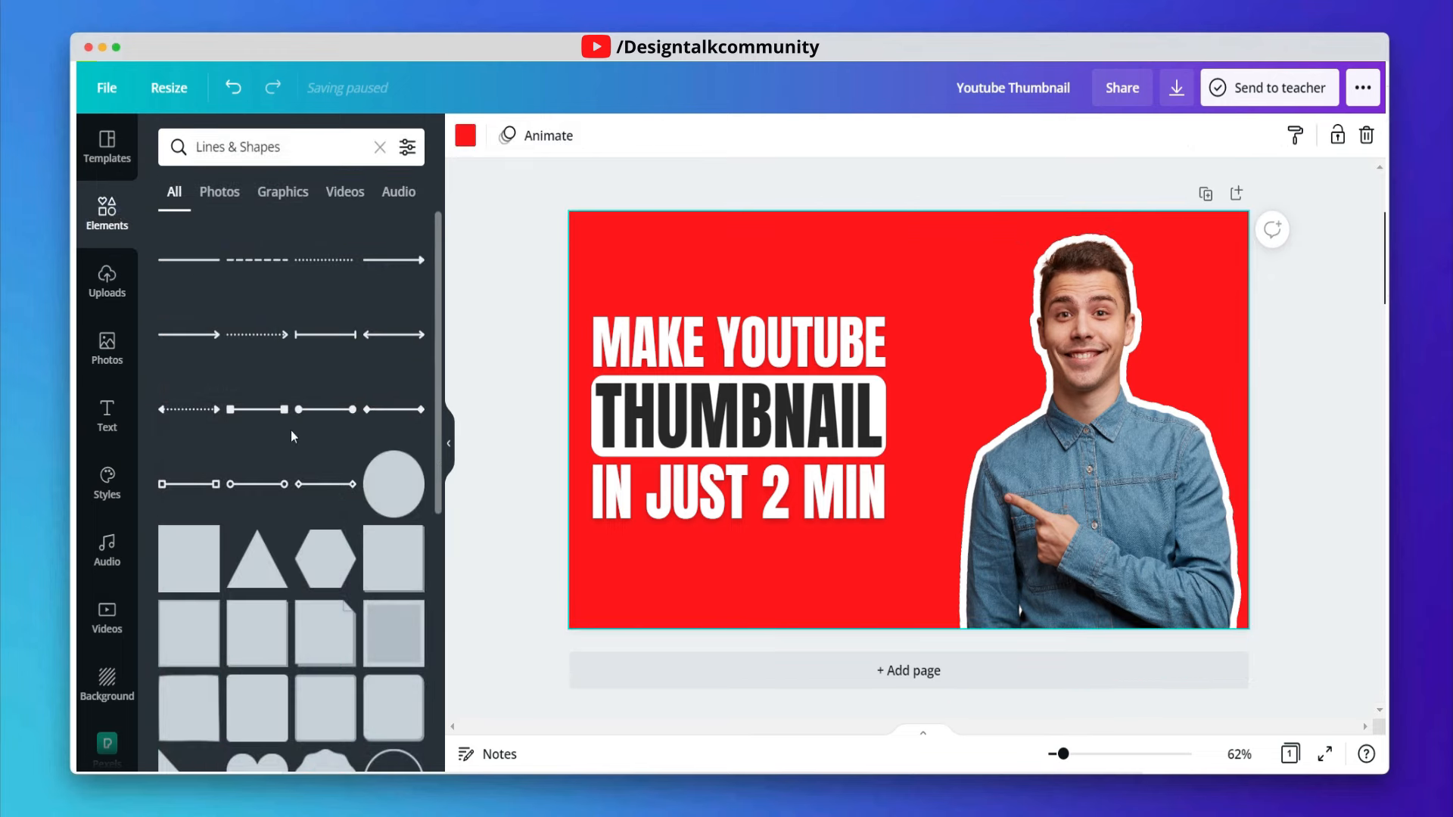
{"action": "scroll", "coordinate": [395, 619], "scroll_direction": "down", "scroll_amount": 3}
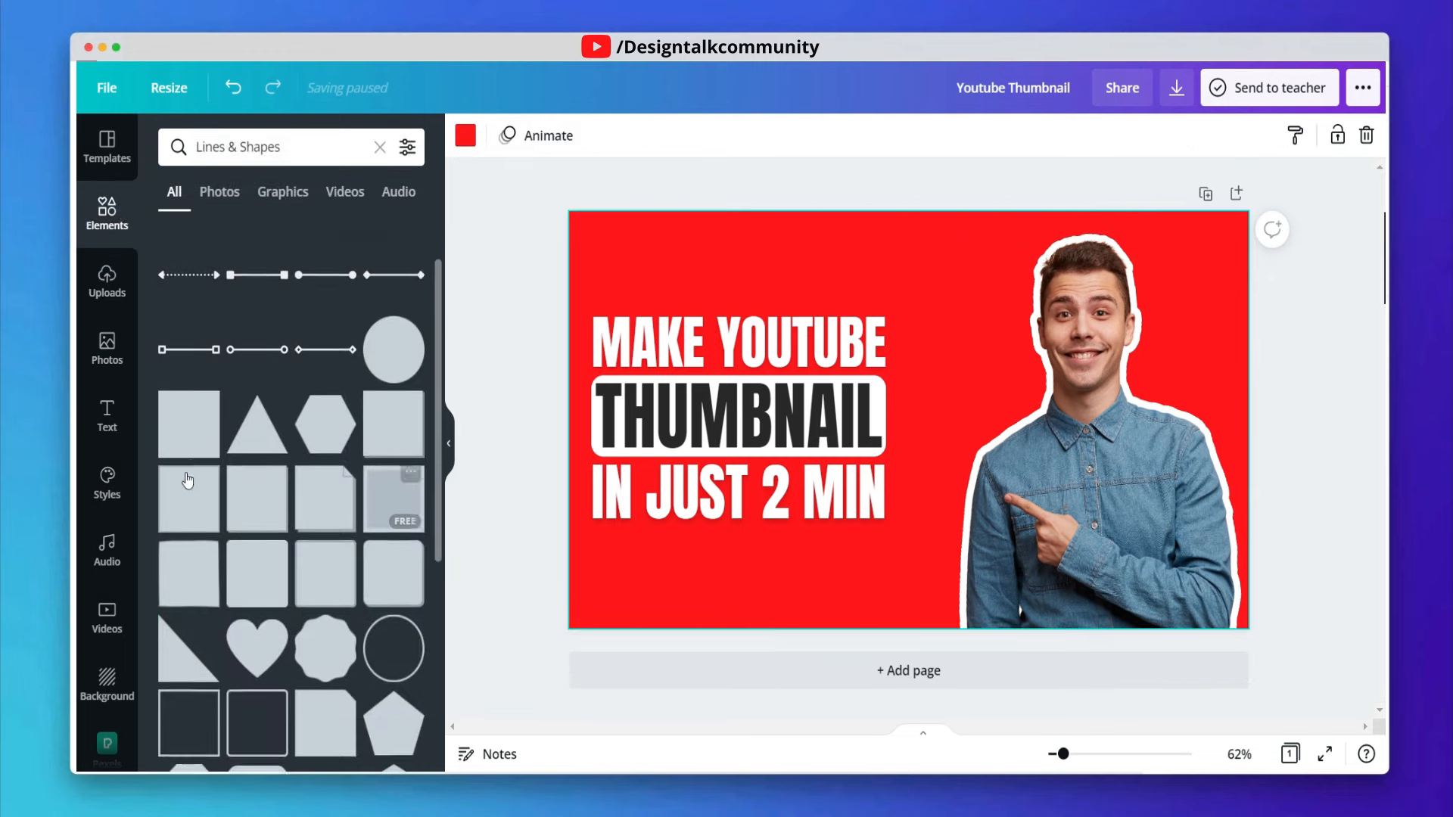
{"action": "left_click", "coordinate": [189, 371]}
{"action": "left_click_drag", "start_coordinate": [898, 405], "coordinate": [909, 322]}
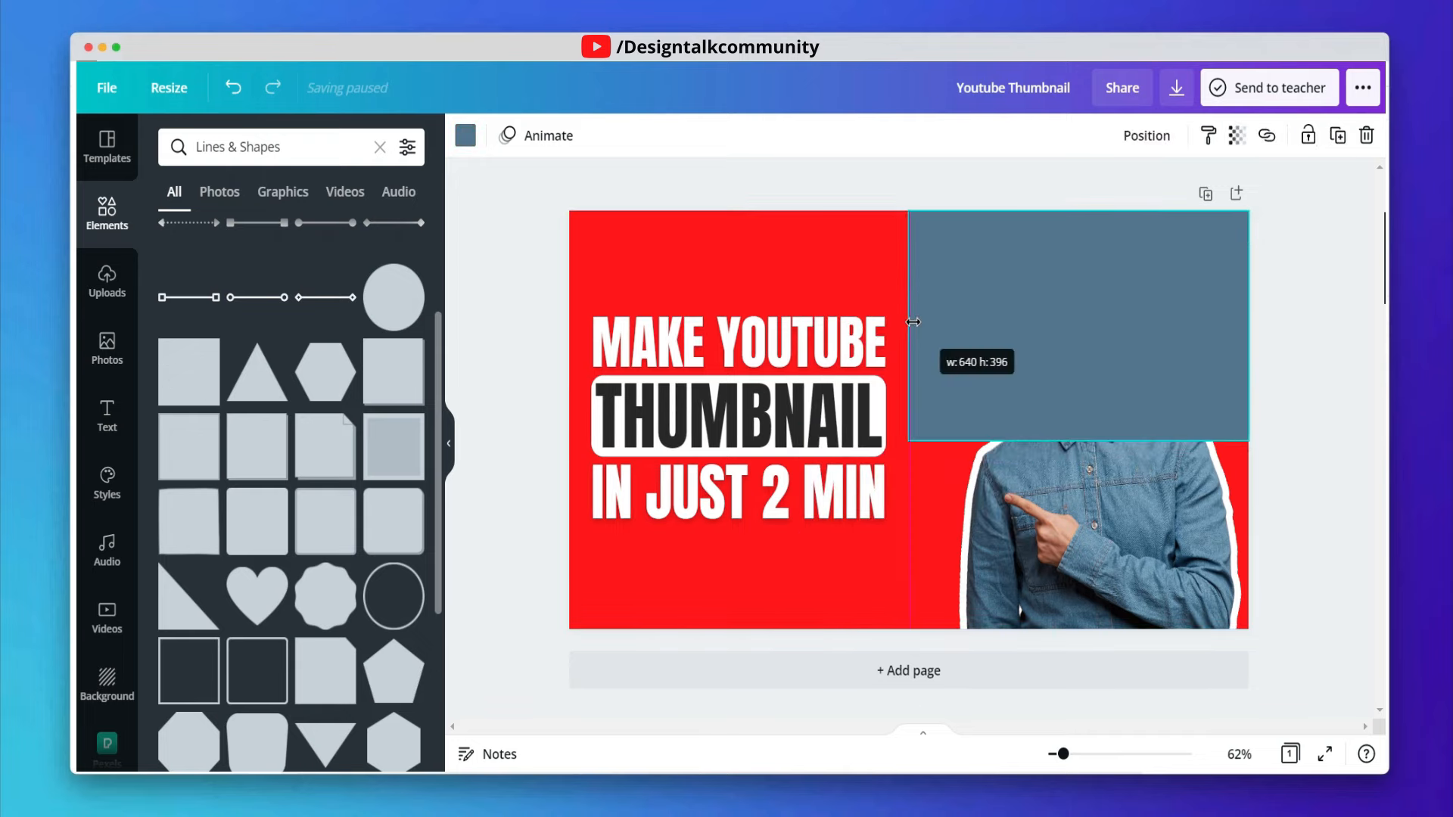
{"action": "left_click_drag", "start_coordinate": [1090, 440], "coordinate": [1045, 685]}
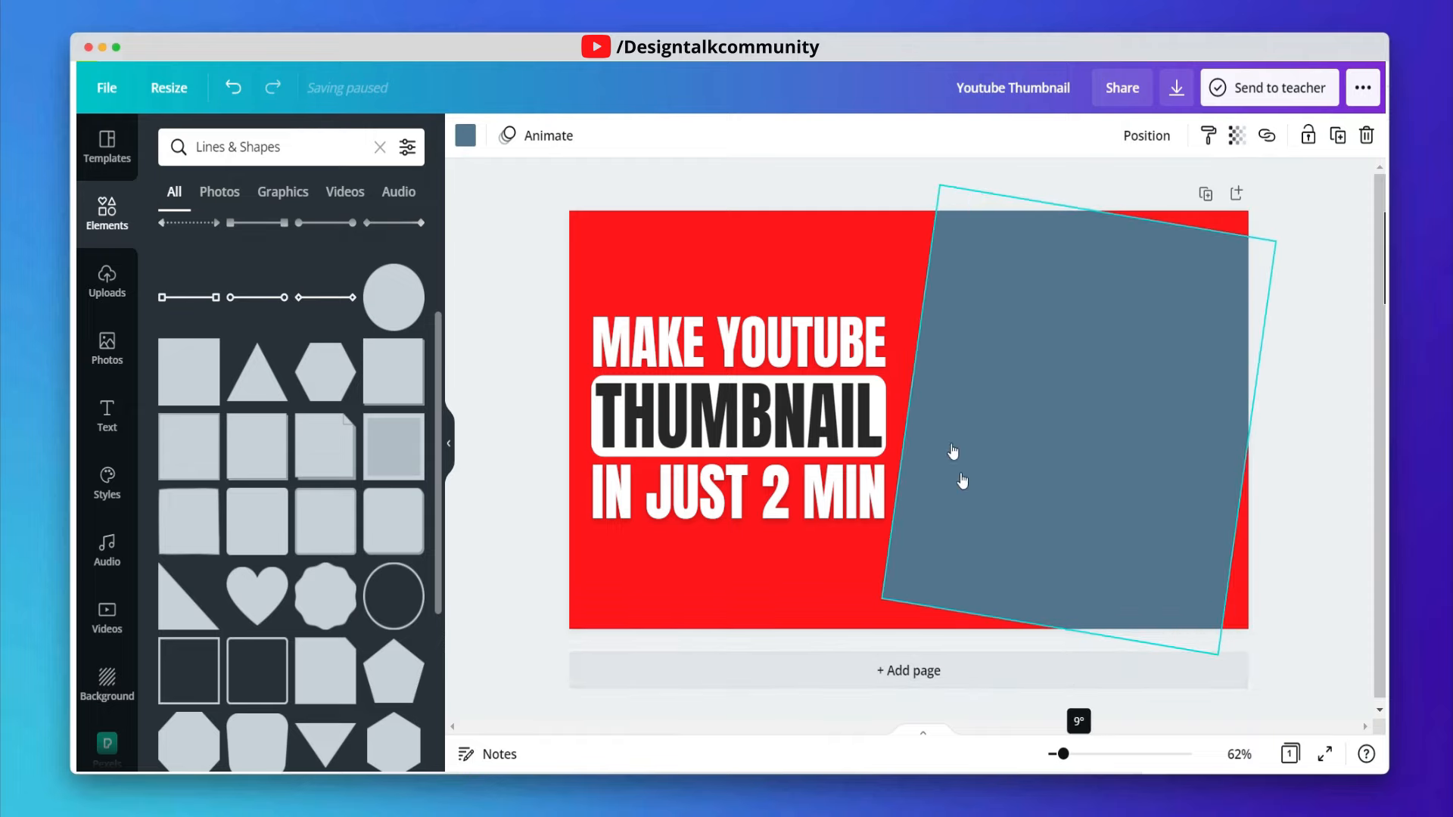
{"action": "left_click_drag", "start_coordinate": [1161, 229], "coordinate": [1165, 173]}
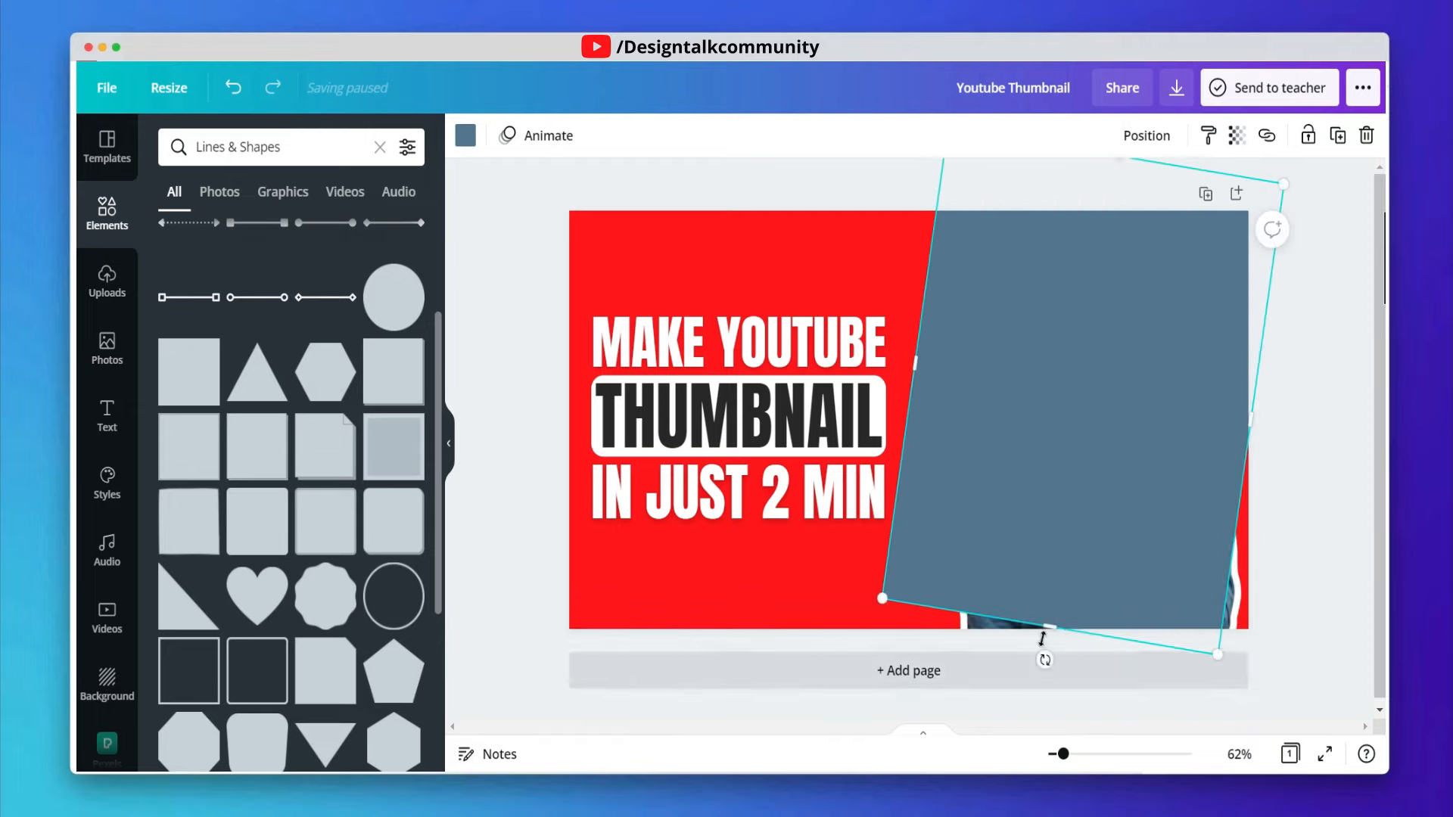
{"action": "left_click_drag", "start_coordinate": [1042, 638], "coordinate": [1040, 710]}
{"action": "left_click_drag", "start_coordinate": [1294, 518], "coordinate": [1351, 522]}
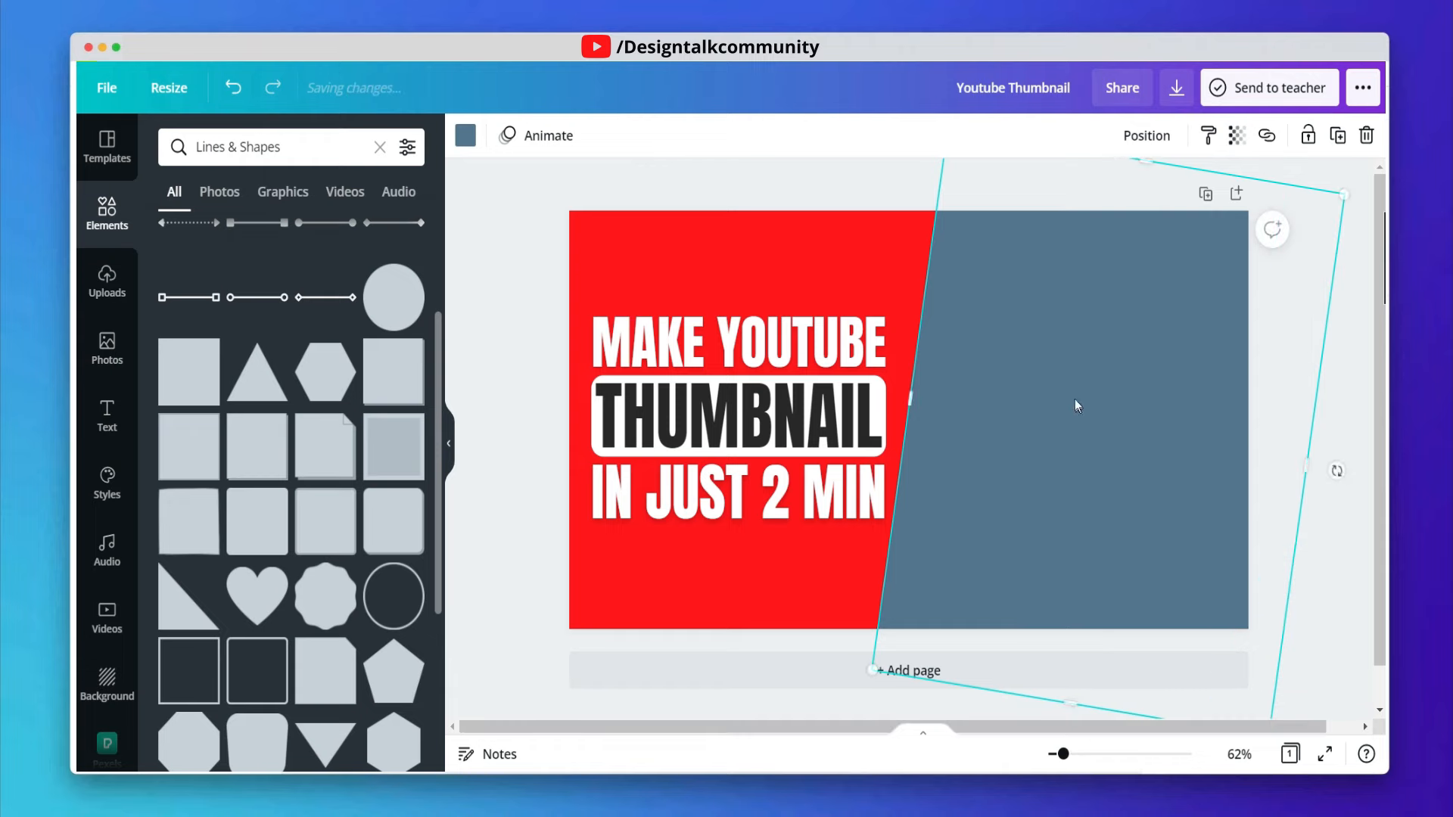
- Send the square behind the portrait photo and nudge it slightly left
{"action": "right_click", "coordinate": [1077, 401]}
{"action": "left_click", "coordinate": [1155, 540]}
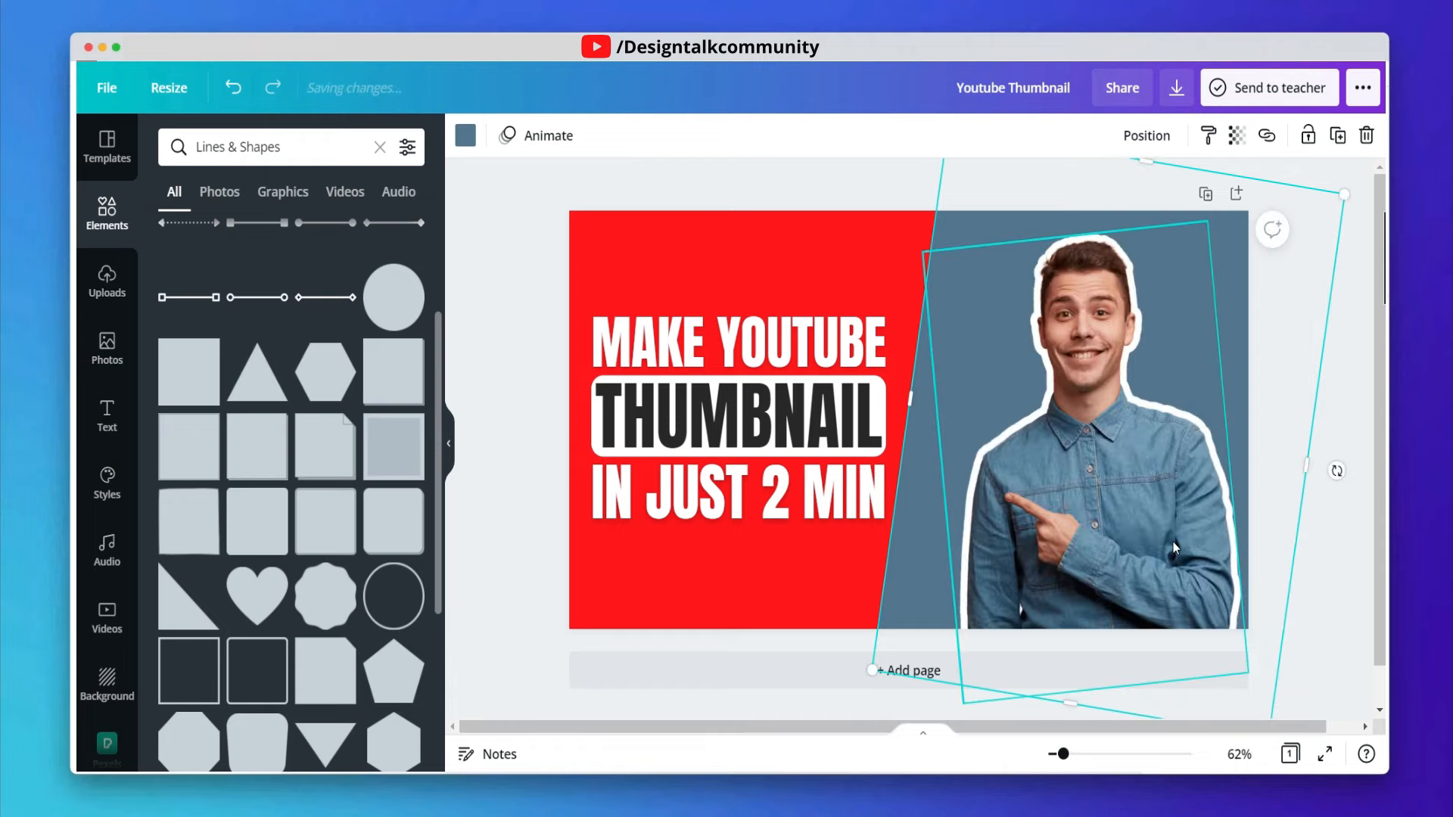
{"action": "left_click", "coordinate": [886, 236]}
{"action": "left_click", "coordinate": [975, 237]}
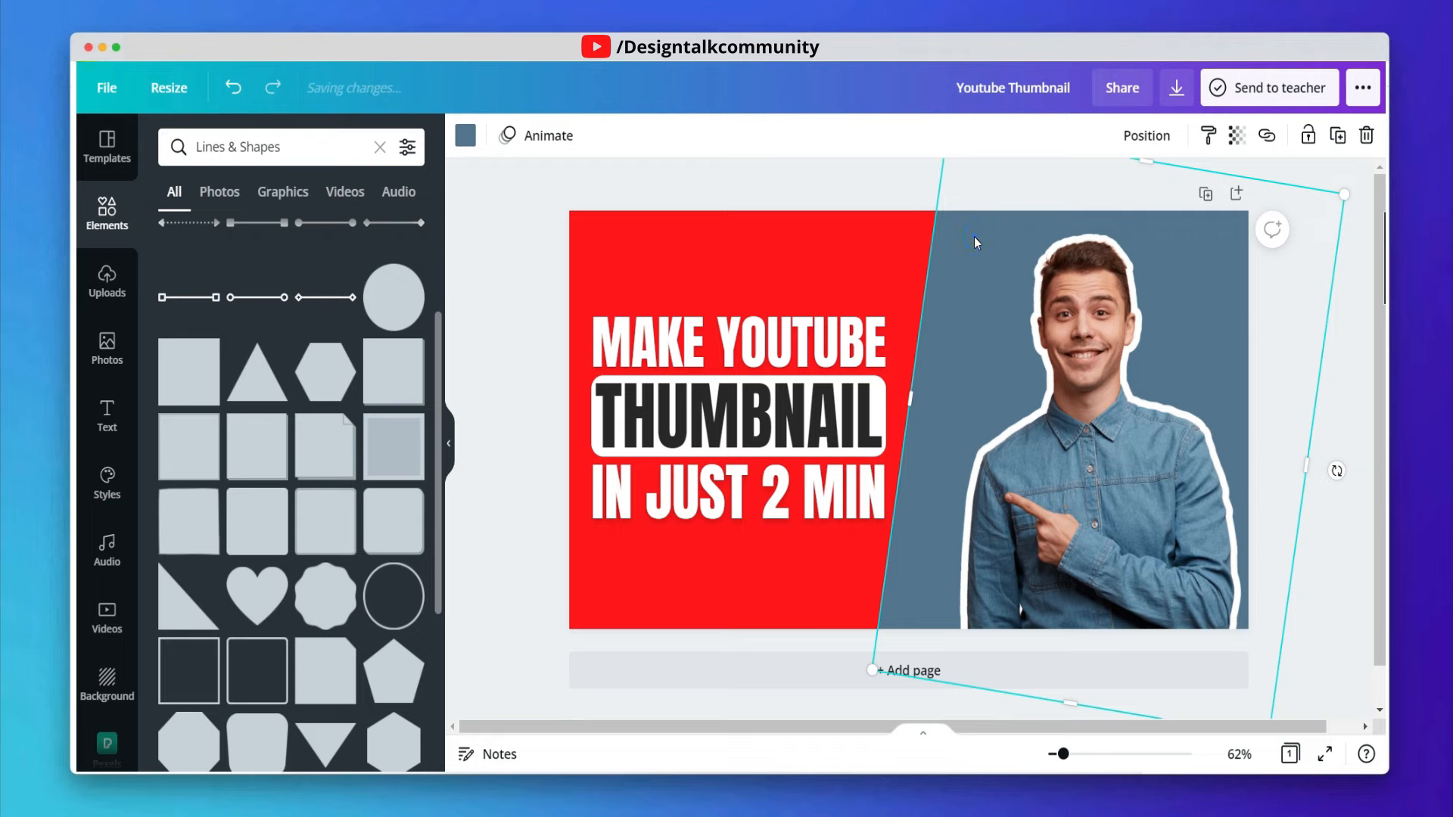
{"action": "left_click_drag", "start_coordinate": [975, 238], "coordinate": [962, 239]}
- Colour the square shape dark grey #262626
{"action": "left_click", "coordinate": [464, 137]}
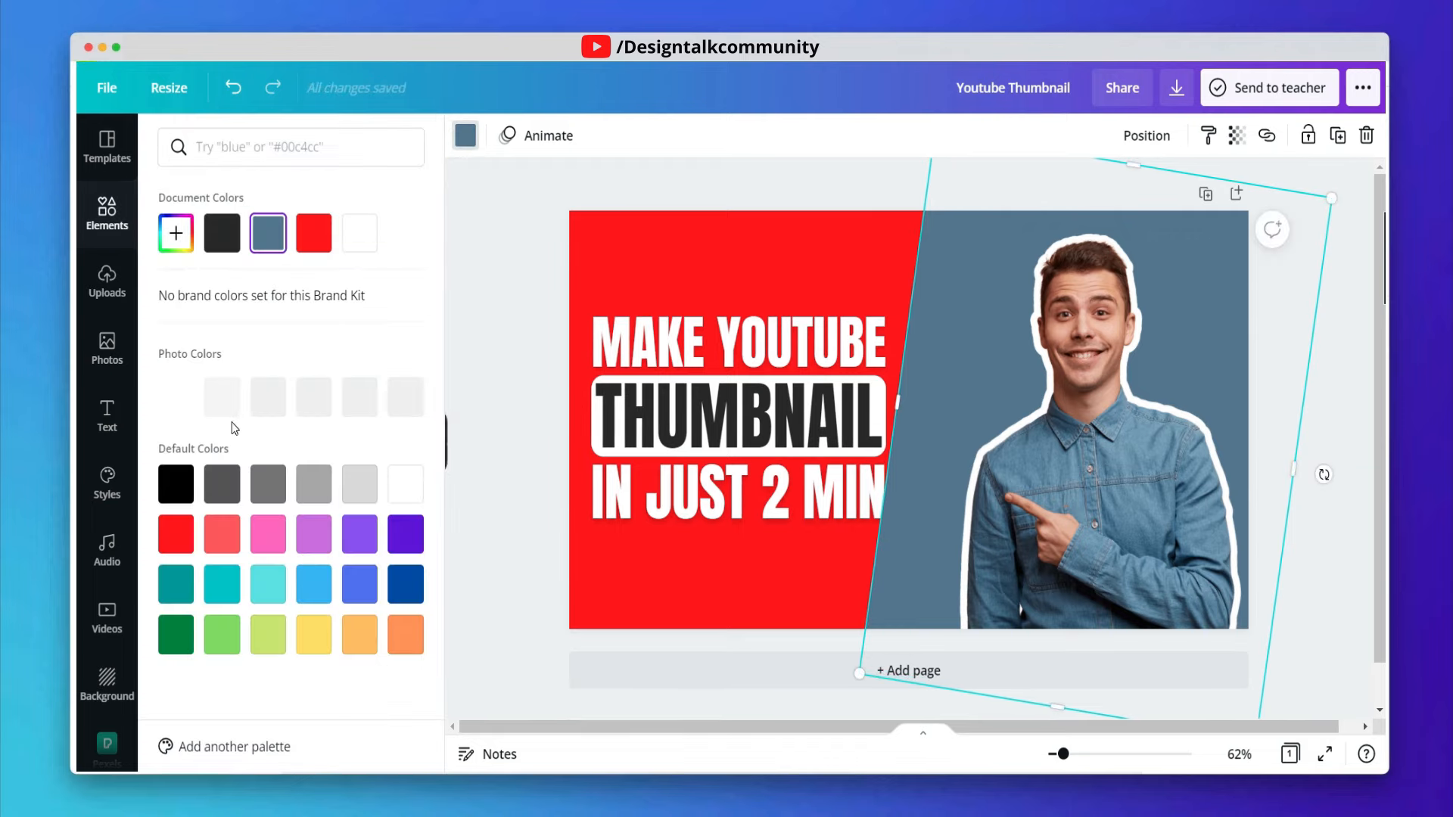
{"action": "left_click", "coordinate": [229, 496]}
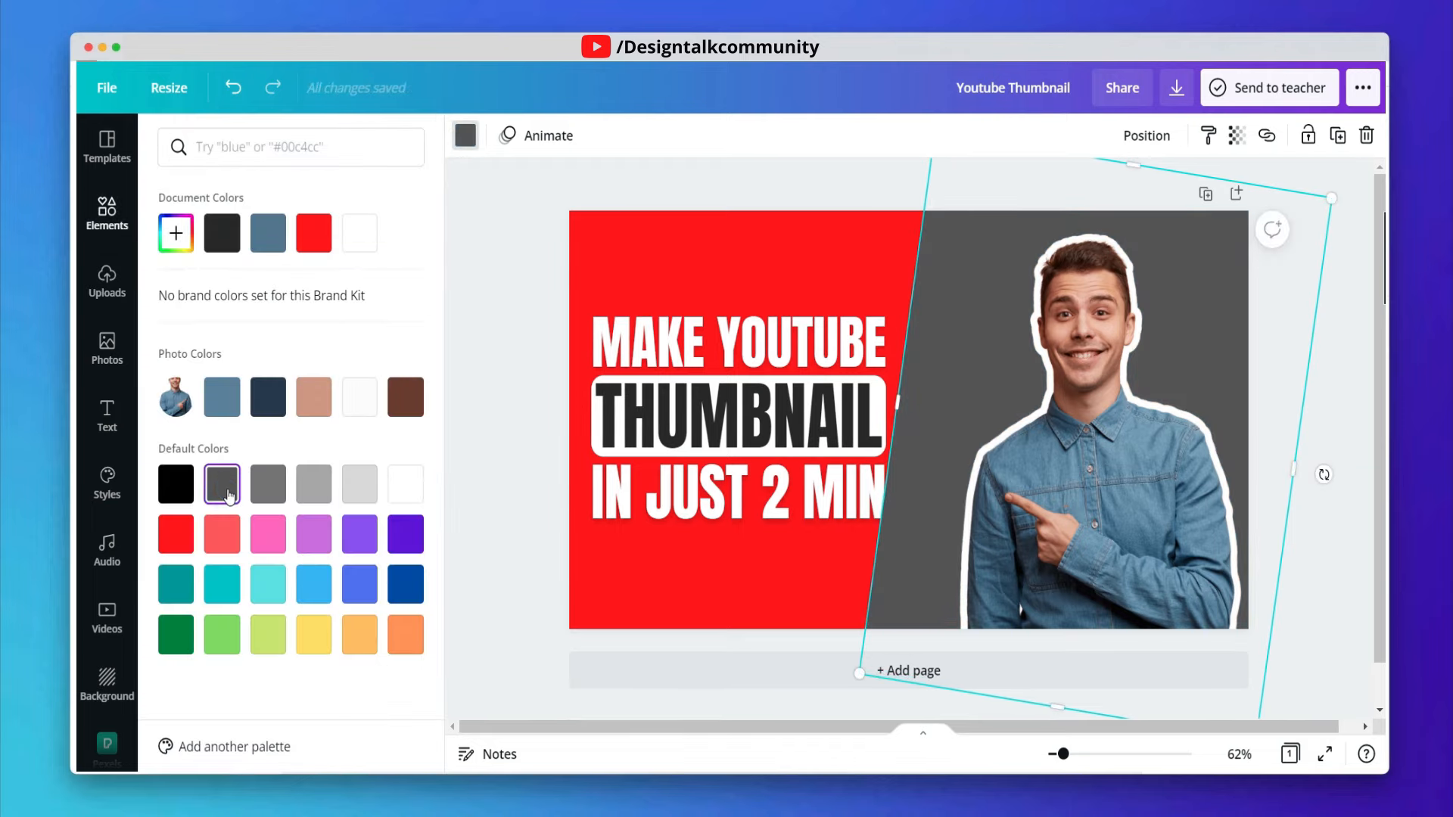
{"action": "left_click", "coordinate": [179, 243]}
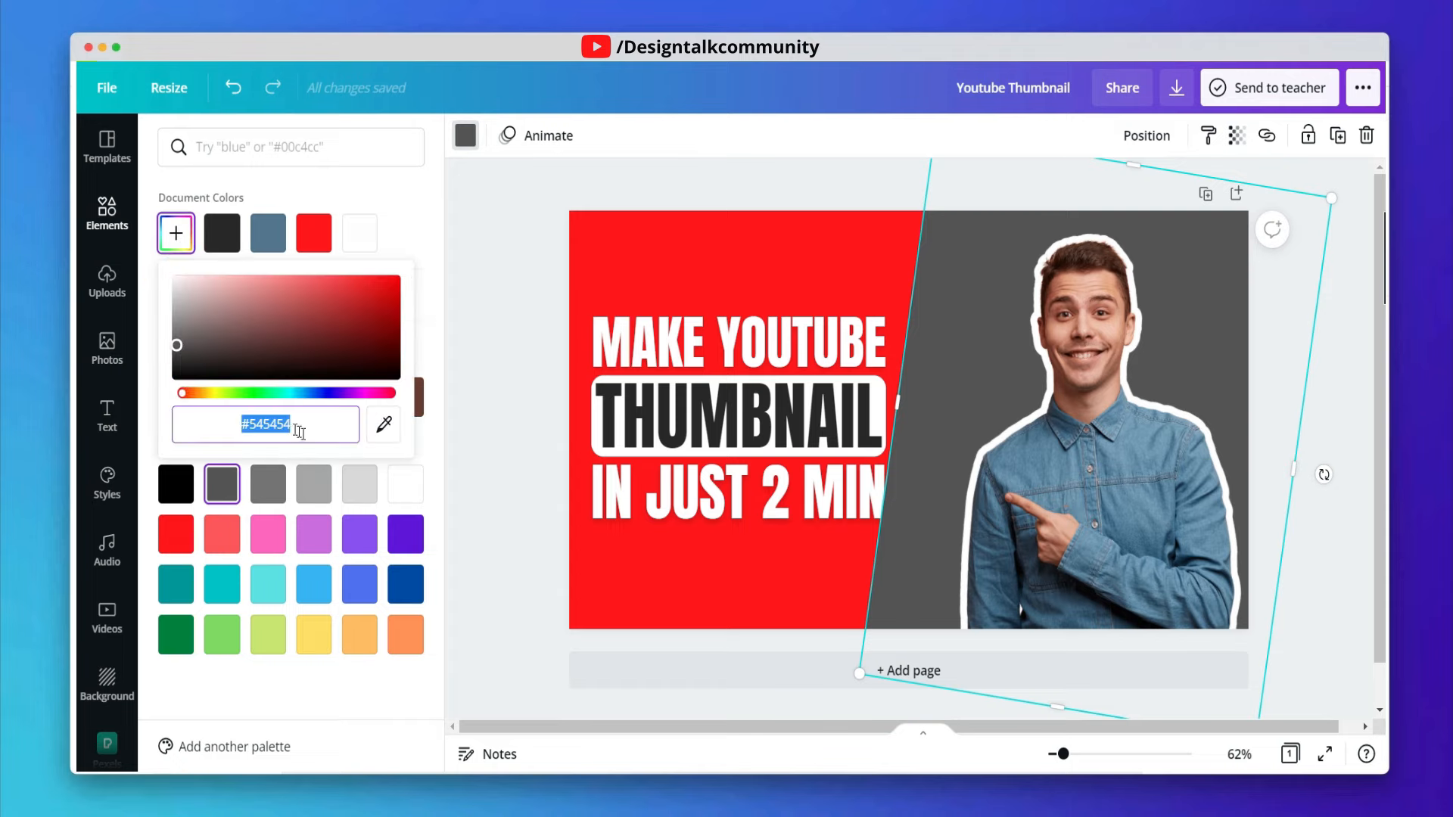
{"action": "type", "text": "#2"}
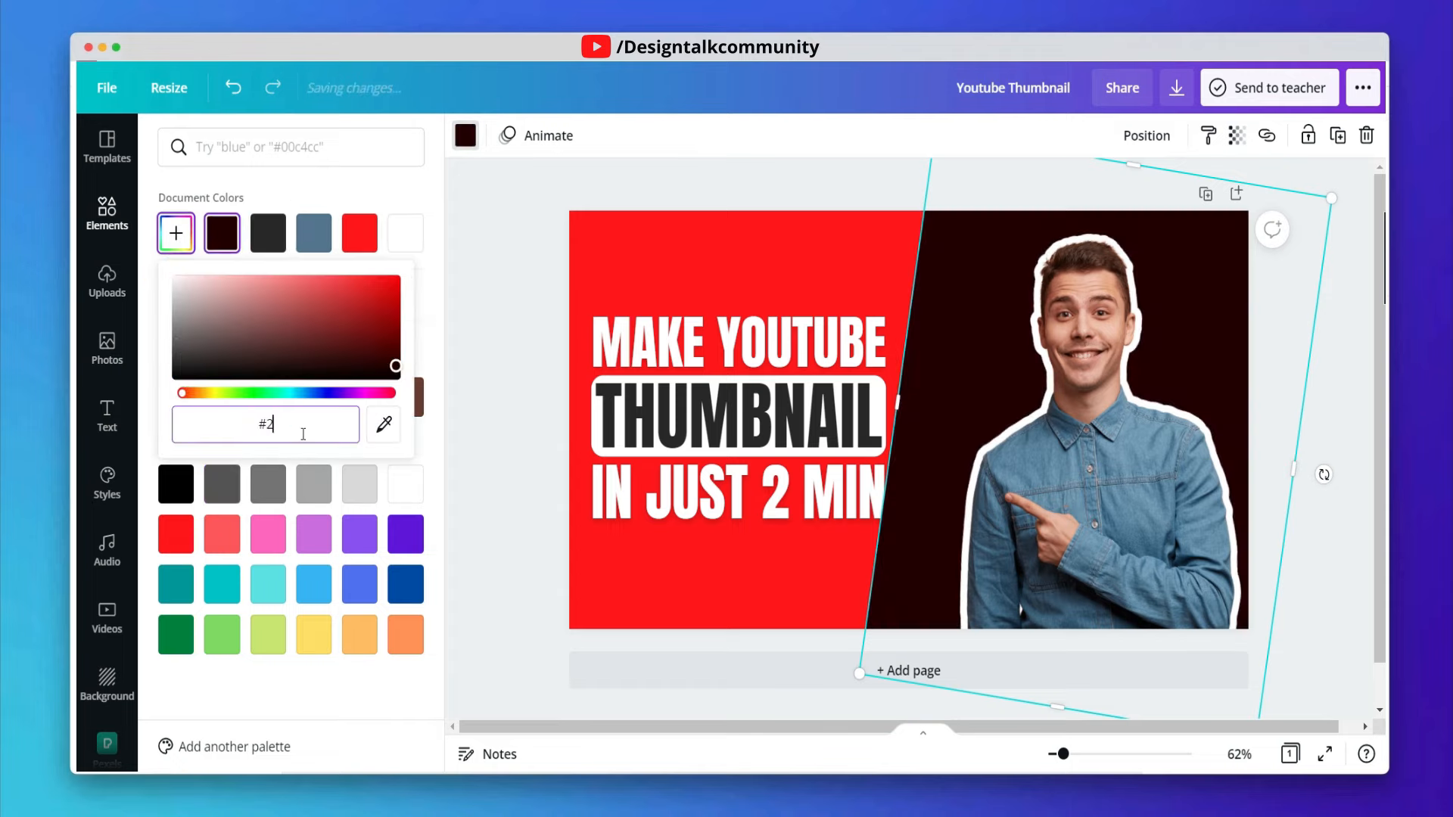
{"action": "type", "text": "62626"}
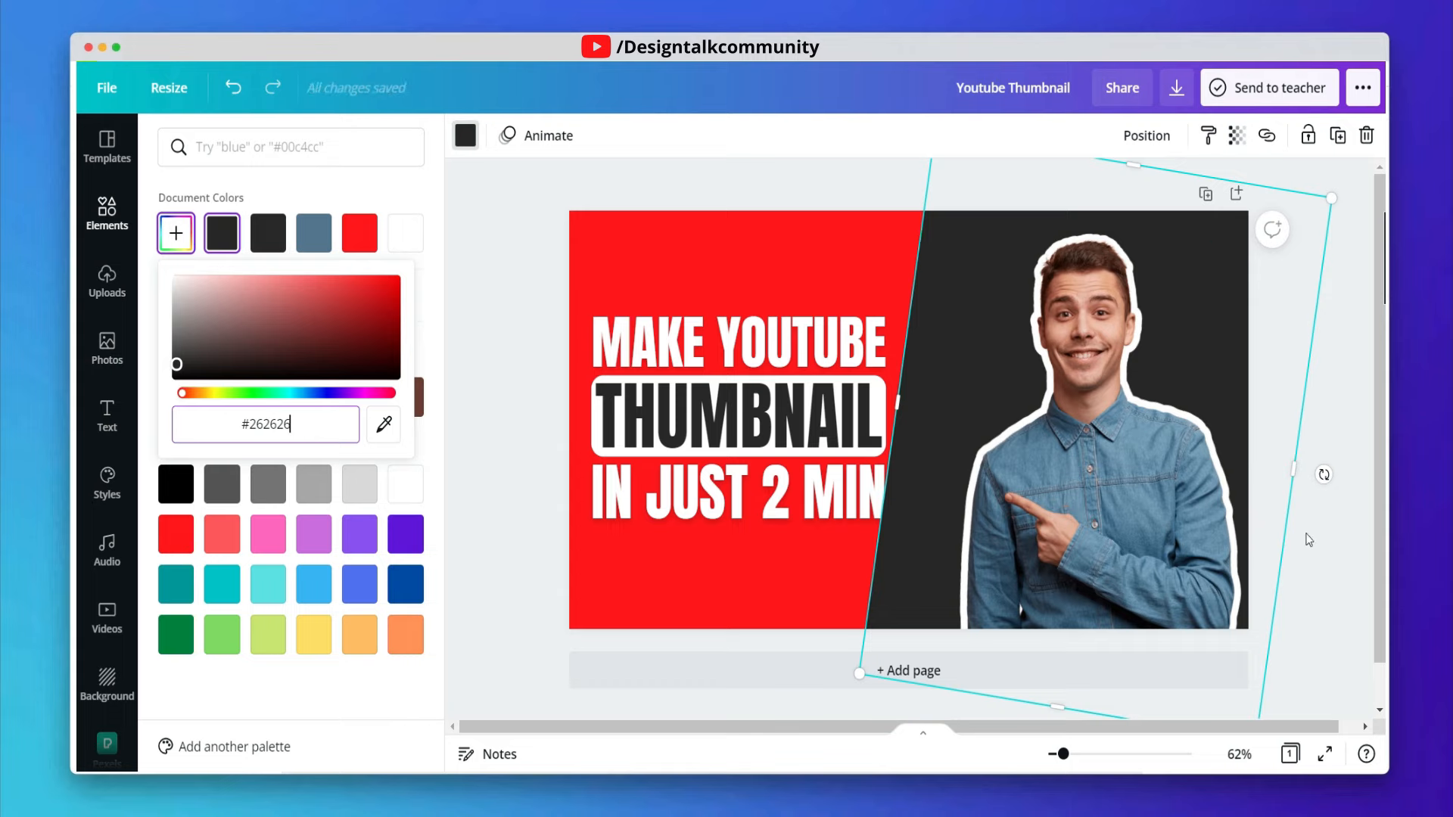
- Shift the slanted dark shape so its edge sits just right of the headline
{"action": "left_click", "coordinate": [1324, 475]}
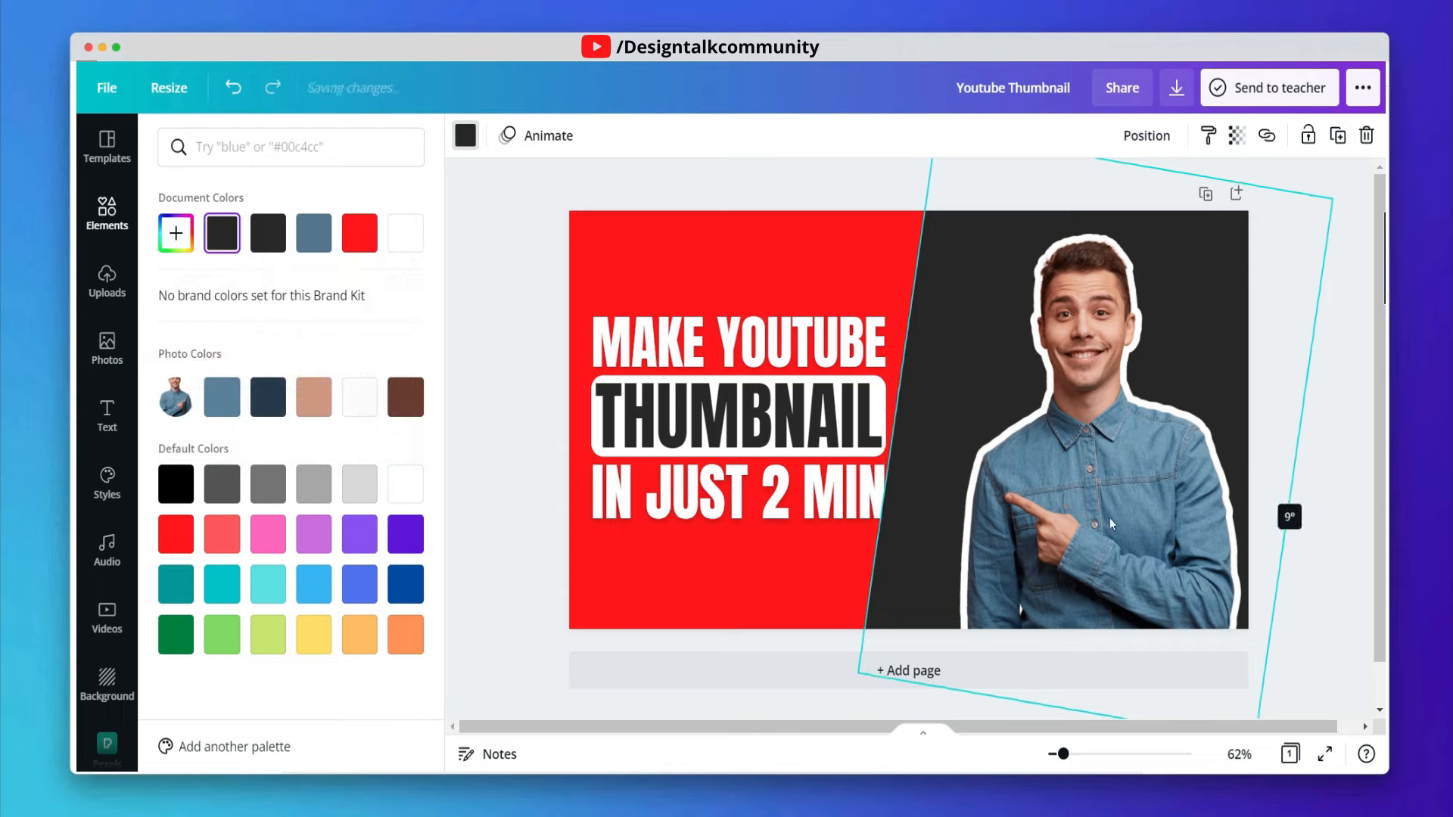
{"action": "left_click_drag", "start_coordinate": [896, 436], "coordinate": [905, 401]}
{"action": "left_click", "coordinate": [841, 274]}
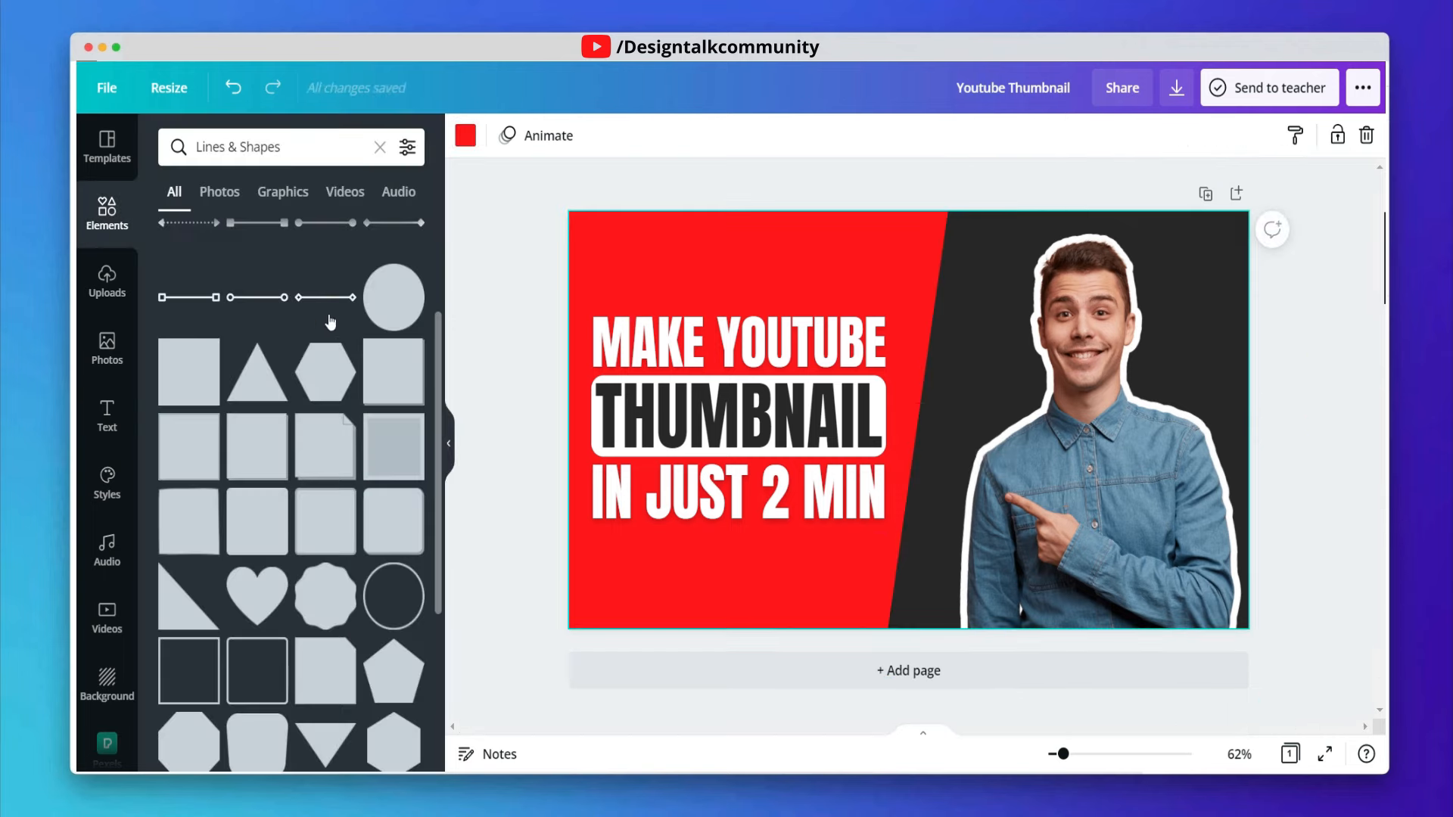
- Add a dark rectangle along the bottom edge beneath the headline, widening it to meet the slanted shape
{"action": "left_click", "coordinate": [192, 382]}
{"action": "left_click_drag", "start_coordinate": [893, 422], "coordinate": [691, 637]}
{"action": "scroll", "coordinate": [702, 679], "scroll_direction": "down", "scroll_amount": 2}
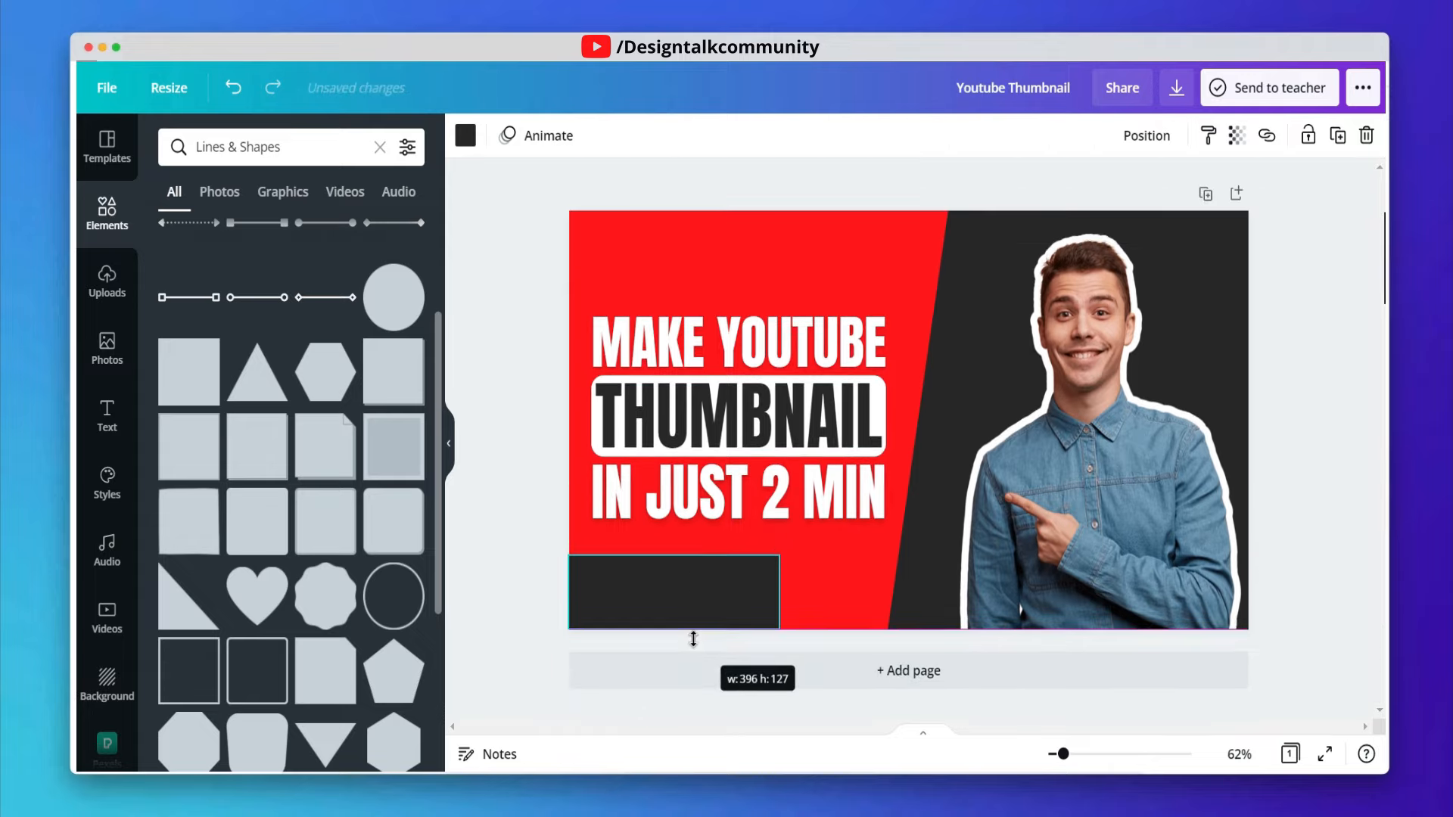
{"action": "left_click_drag", "start_coordinate": [779, 600], "coordinate": [910, 595]}
{"action": "left_click_drag", "start_coordinate": [795, 557], "coordinate": [793, 588]}
{"action": "left_click", "coordinate": [698, 555]}
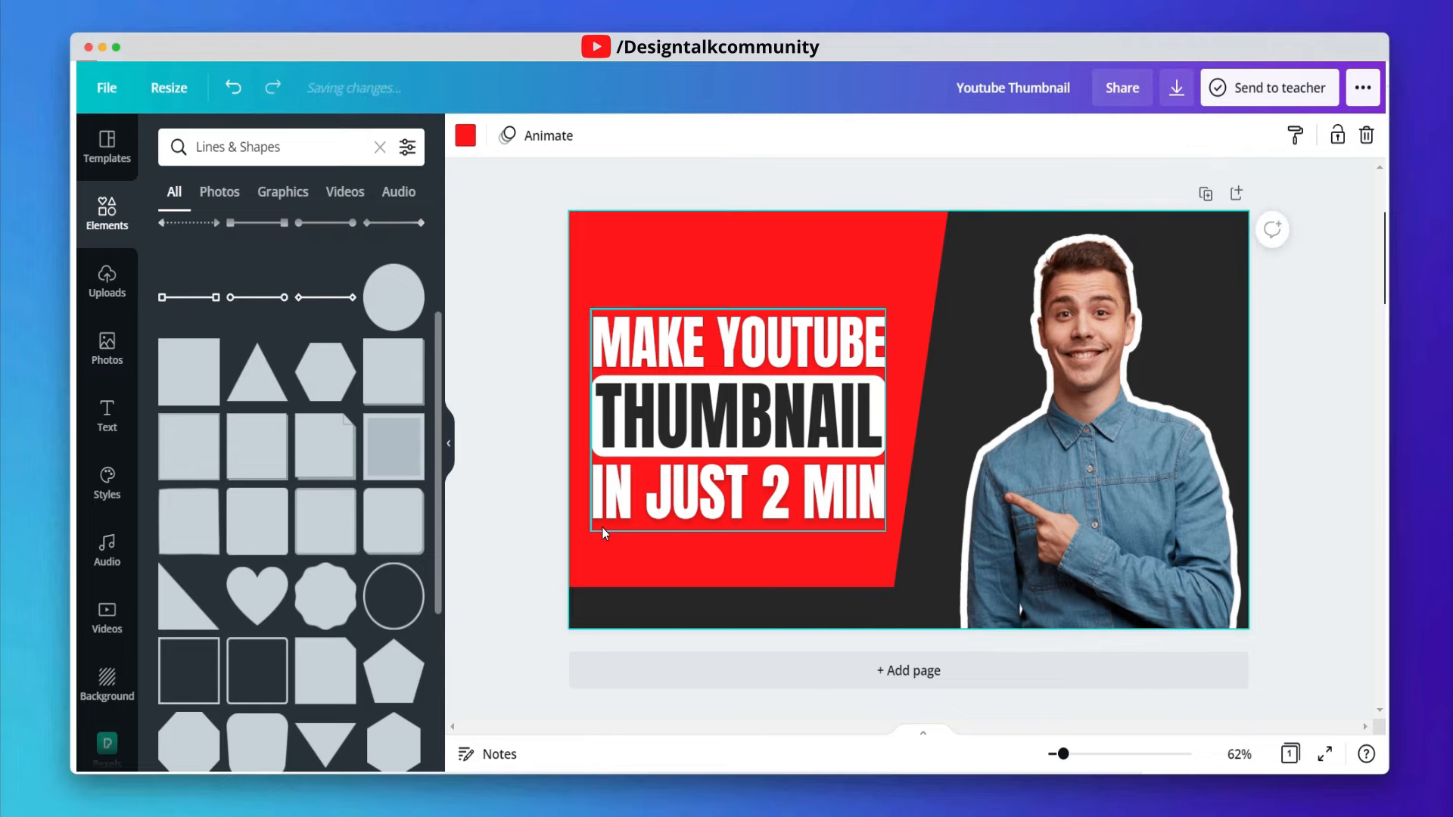
- Nudge the cut-out portrait photo slightly to the left over the slanted dark shape
{"action": "left_click", "coordinate": [1064, 511]}
{"action": "left_click_drag", "start_coordinate": [954, 705], "coordinate": [930, 707]}
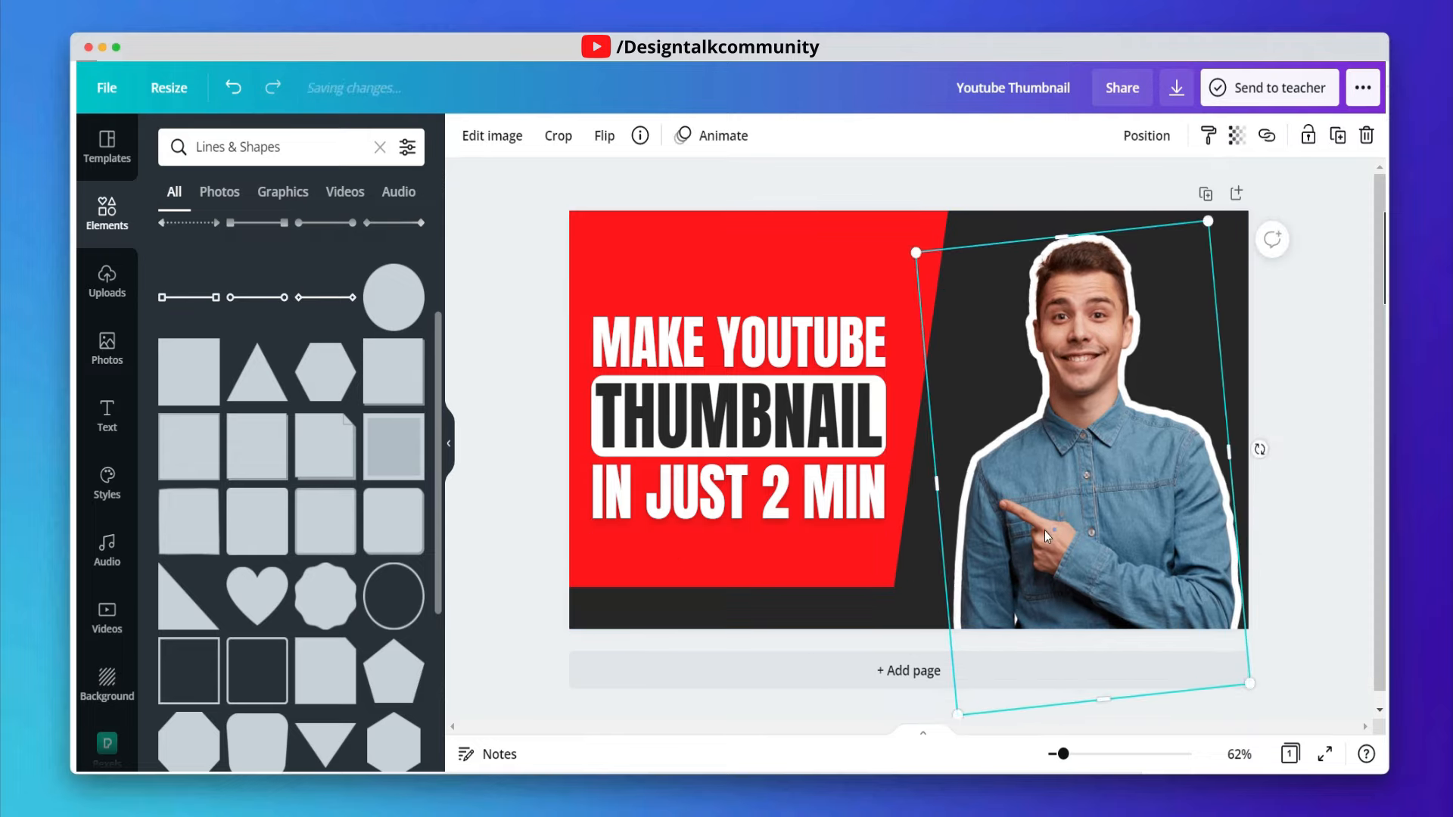
{"action": "left_click_drag", "start_coordinate": [1046, 530], "coordinate": [1039, 530]}
{"action": "left_click", "coordinate": [1296, 338]}
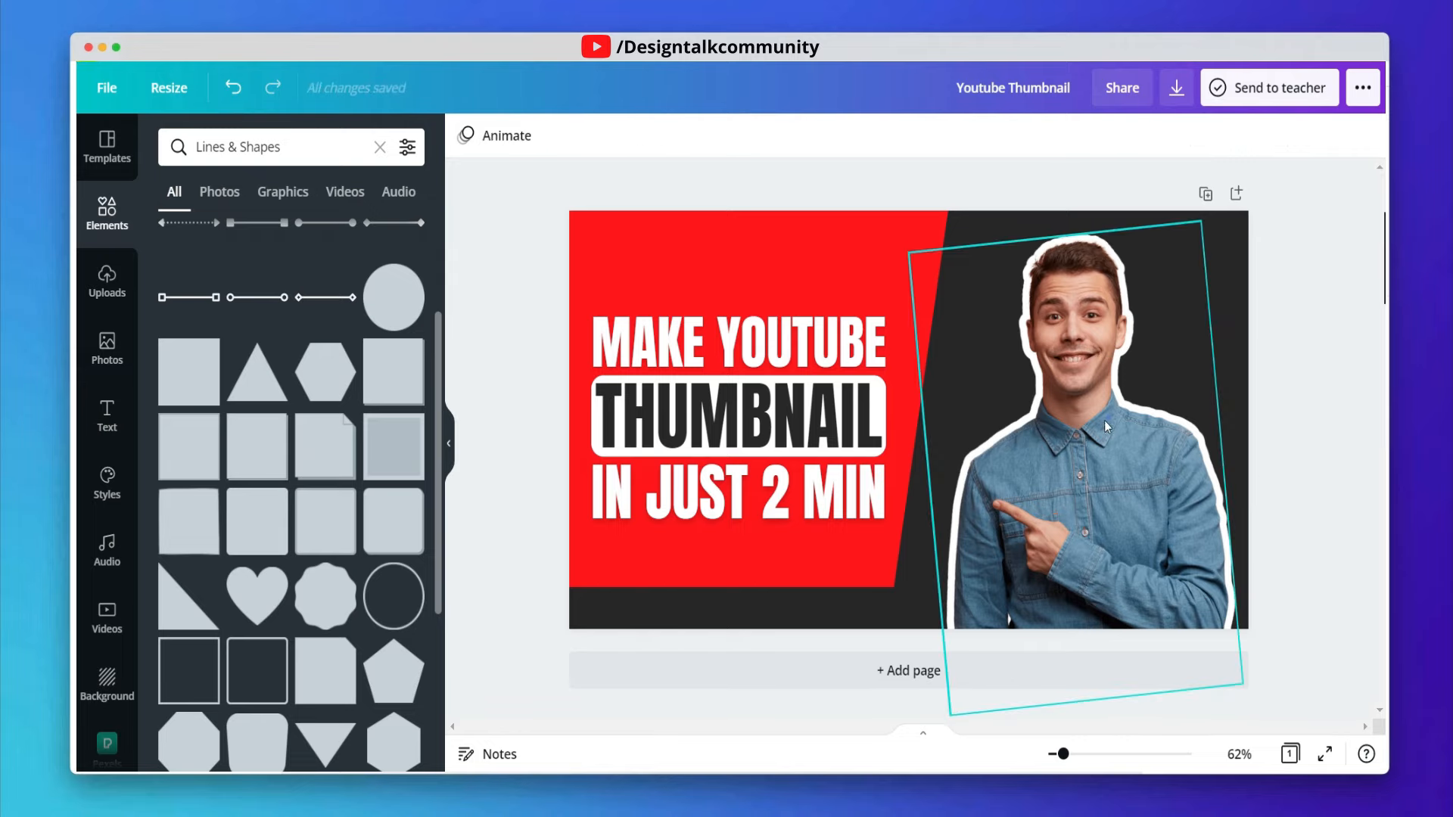
{"action": "left_click_drag", "start_coordinate": [1128, 345], "coordinate": [1120, 350]}
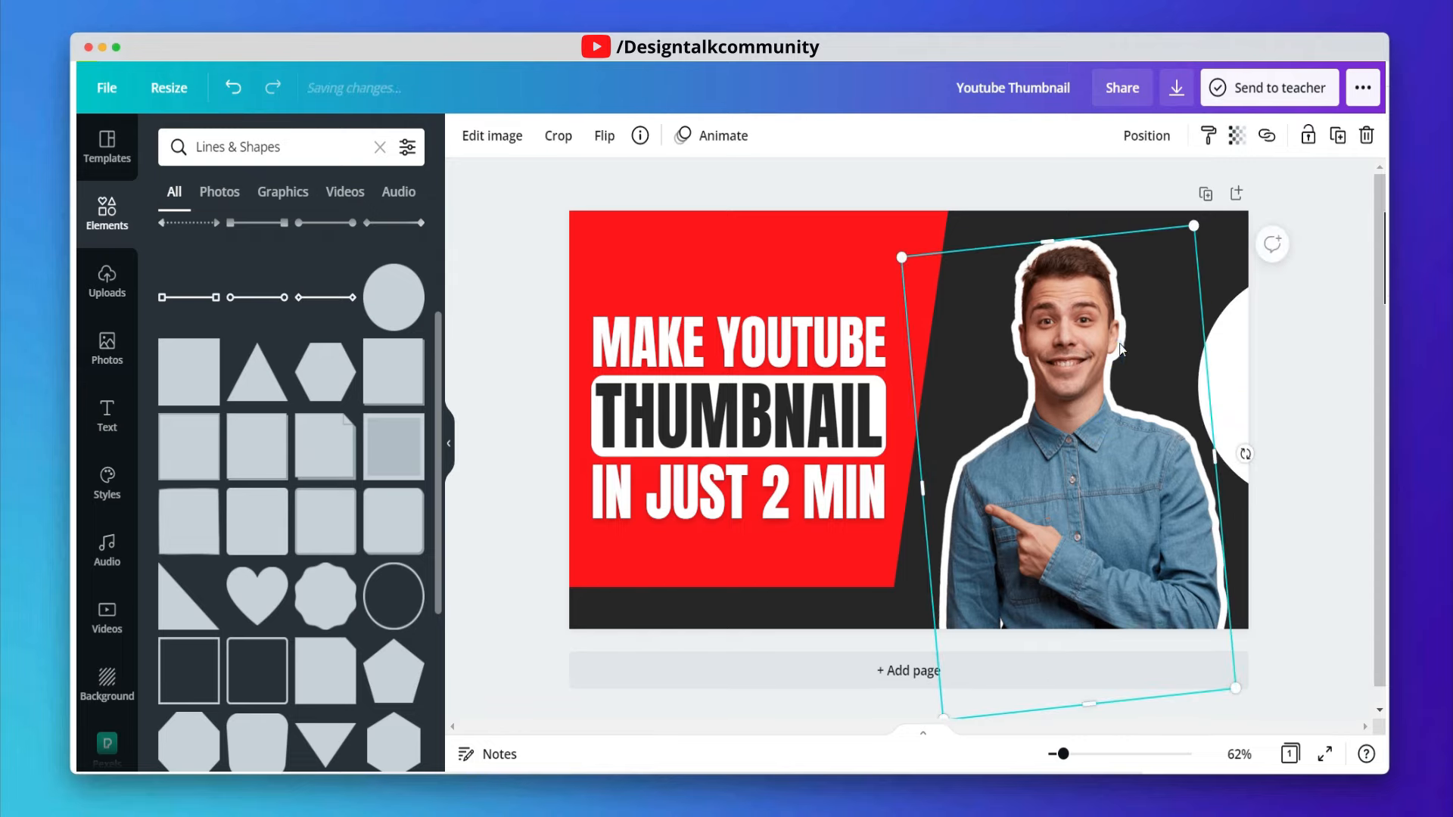
- Apply a Drop shadow effect to the portrait photo and confirm it
{"action": "left_click", "coordinate": [490, 142]}
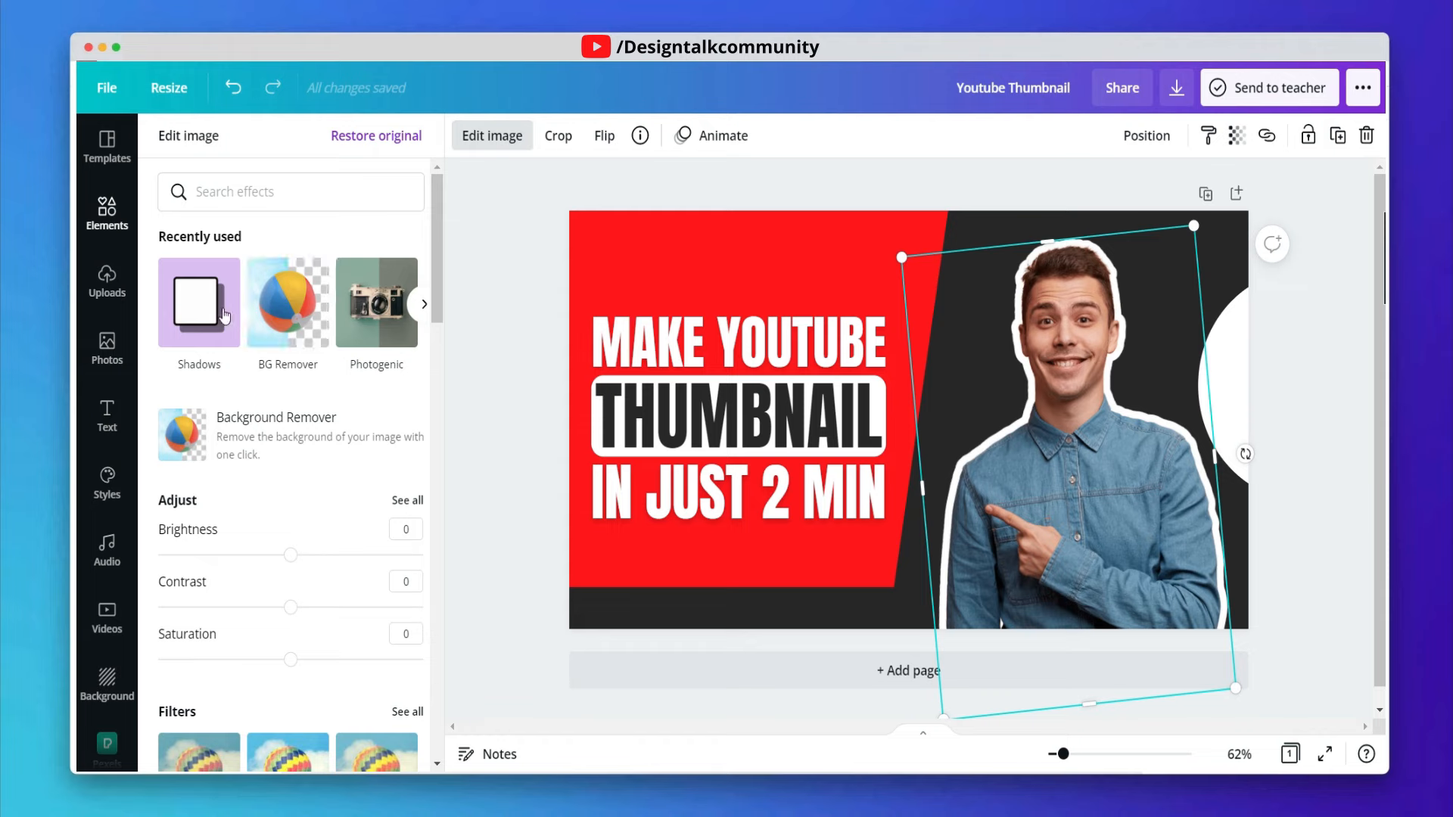
{"action": "left_click", "coordinate": [176, 333]}
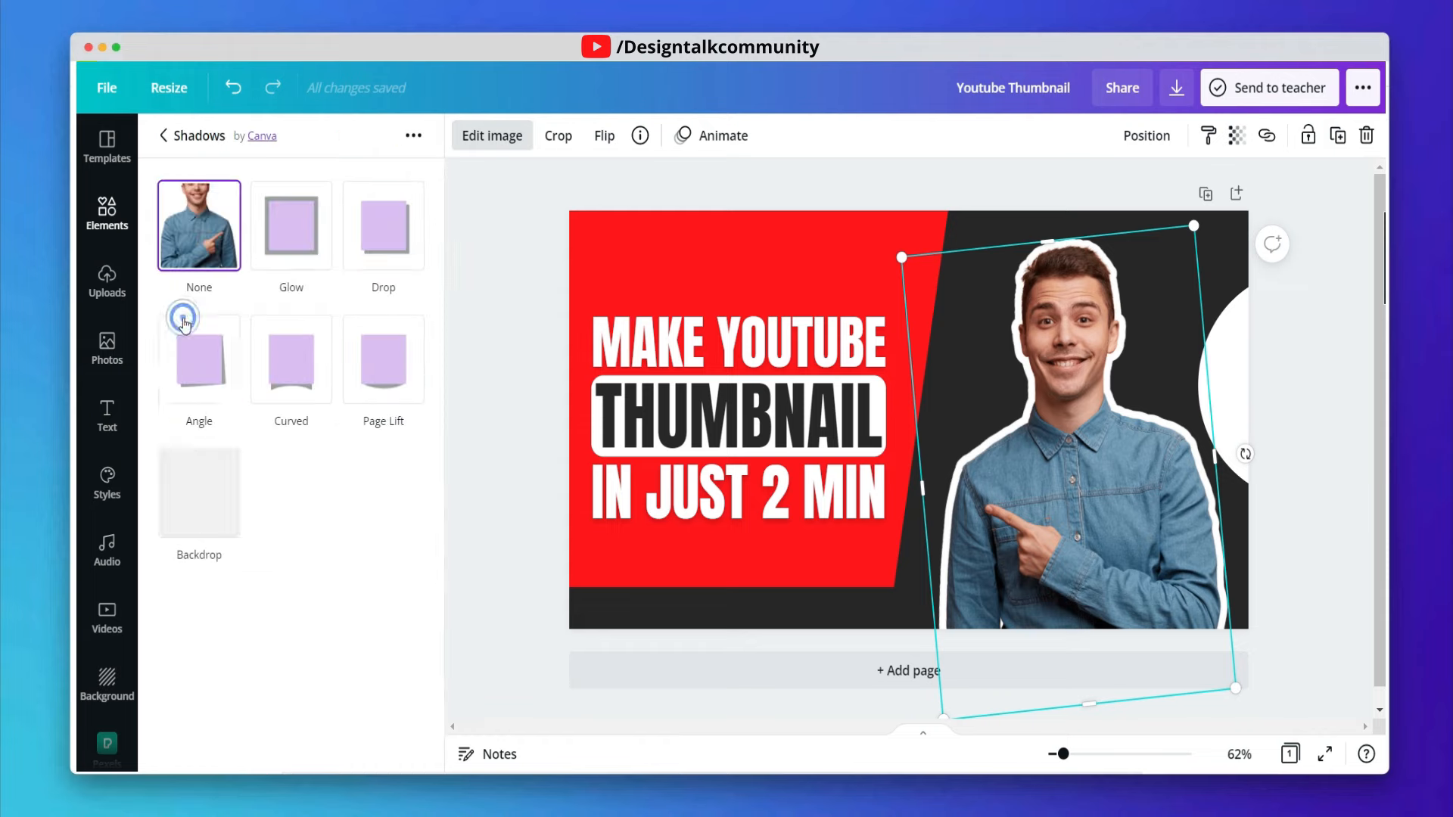
{"action": "left_click", "coordinate": [383, 252]}
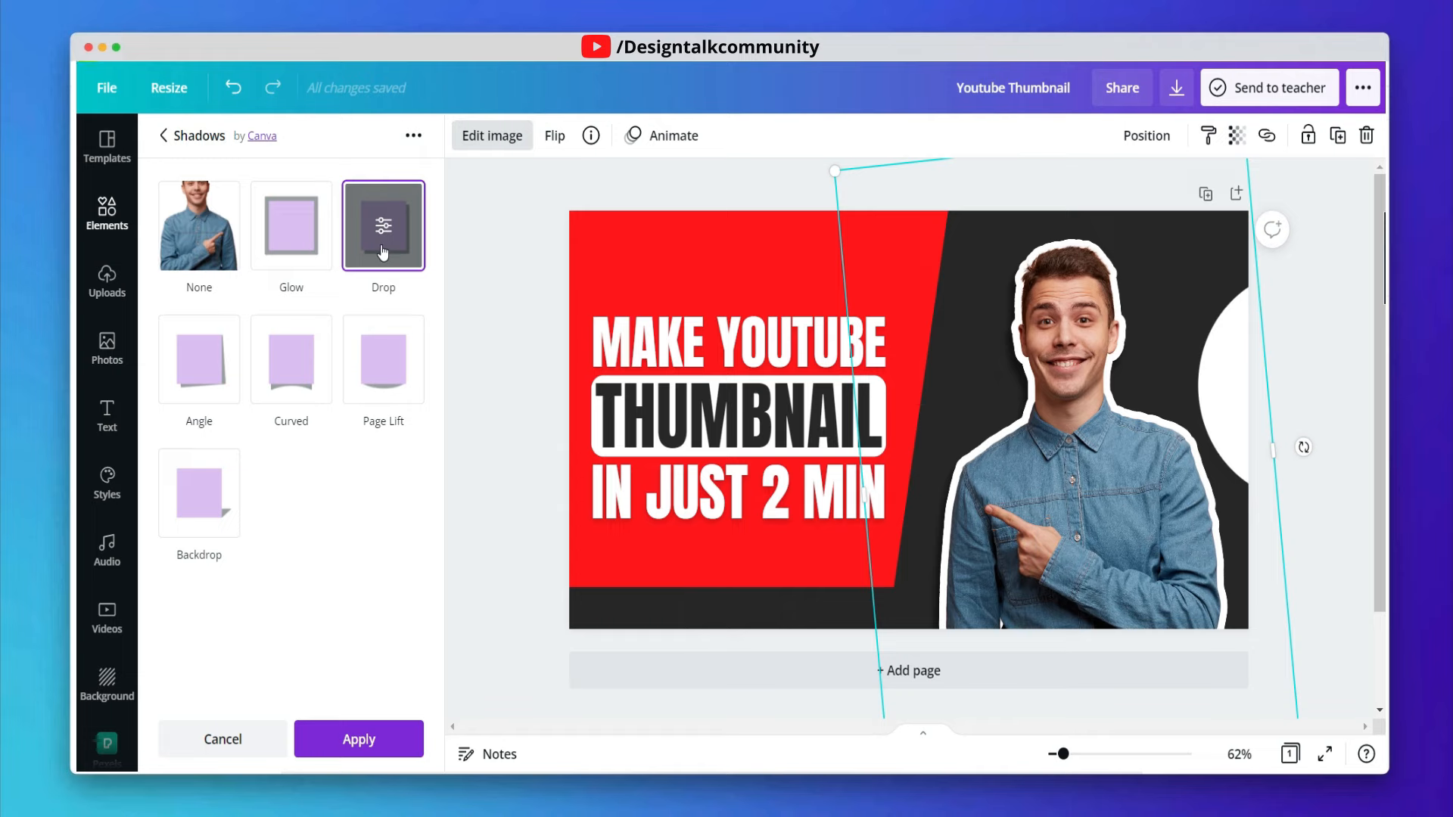
{"action": "left_click", "coordinate": [383, 225]}
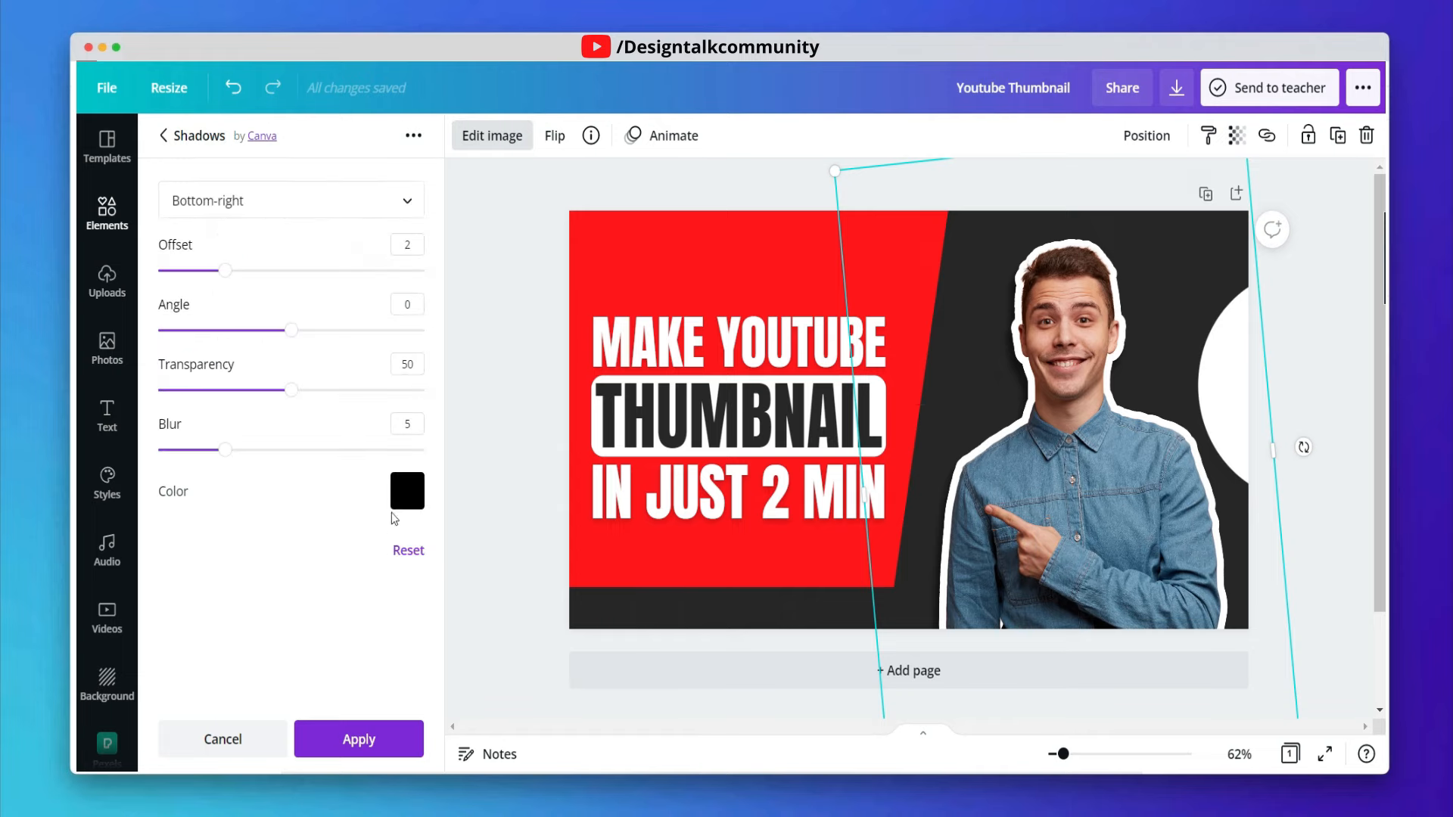
{"action": "left_click", "coordinate": [359, 739]}
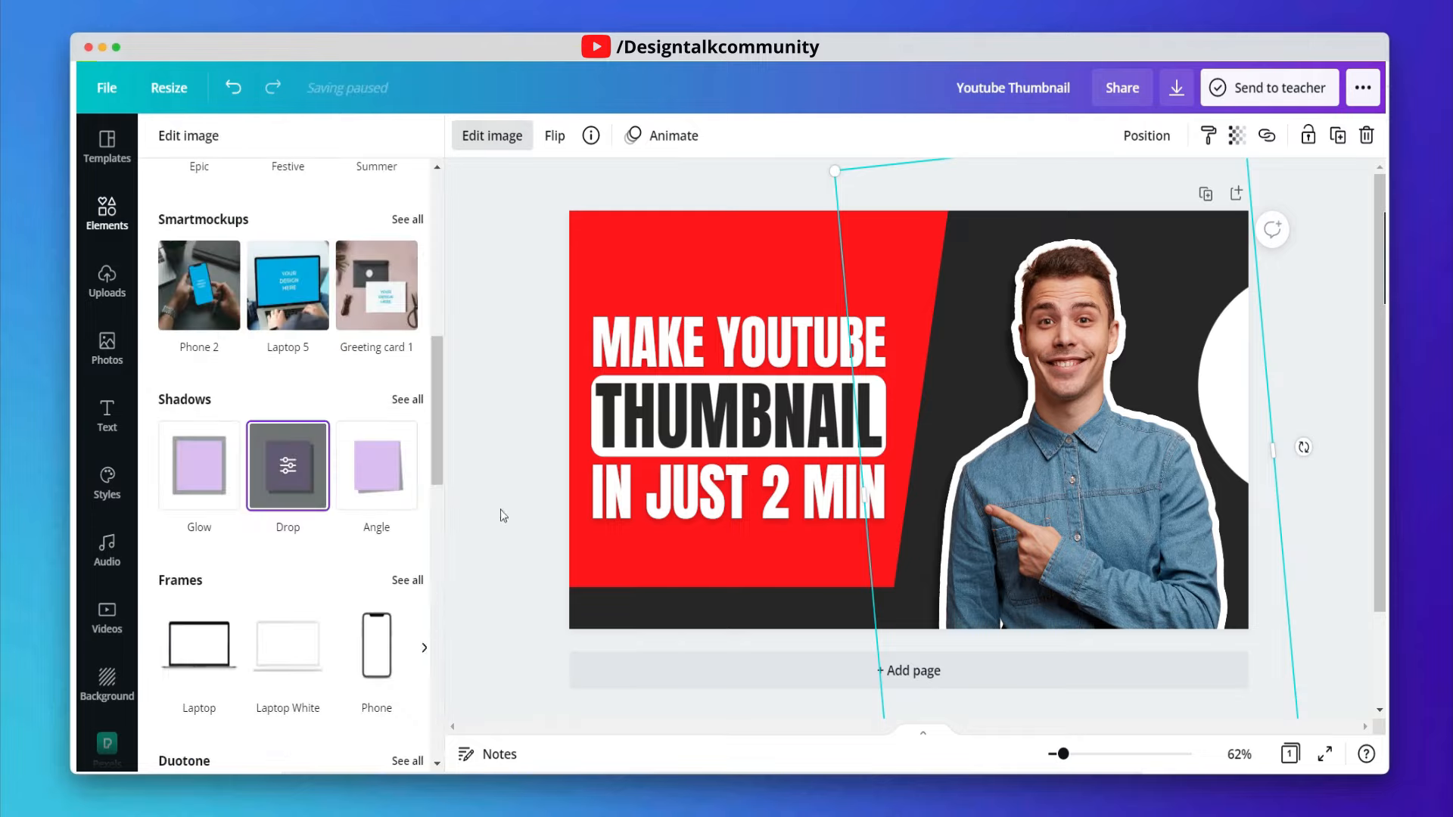
{"action": "left_click", "coordinate": [492, 367]}
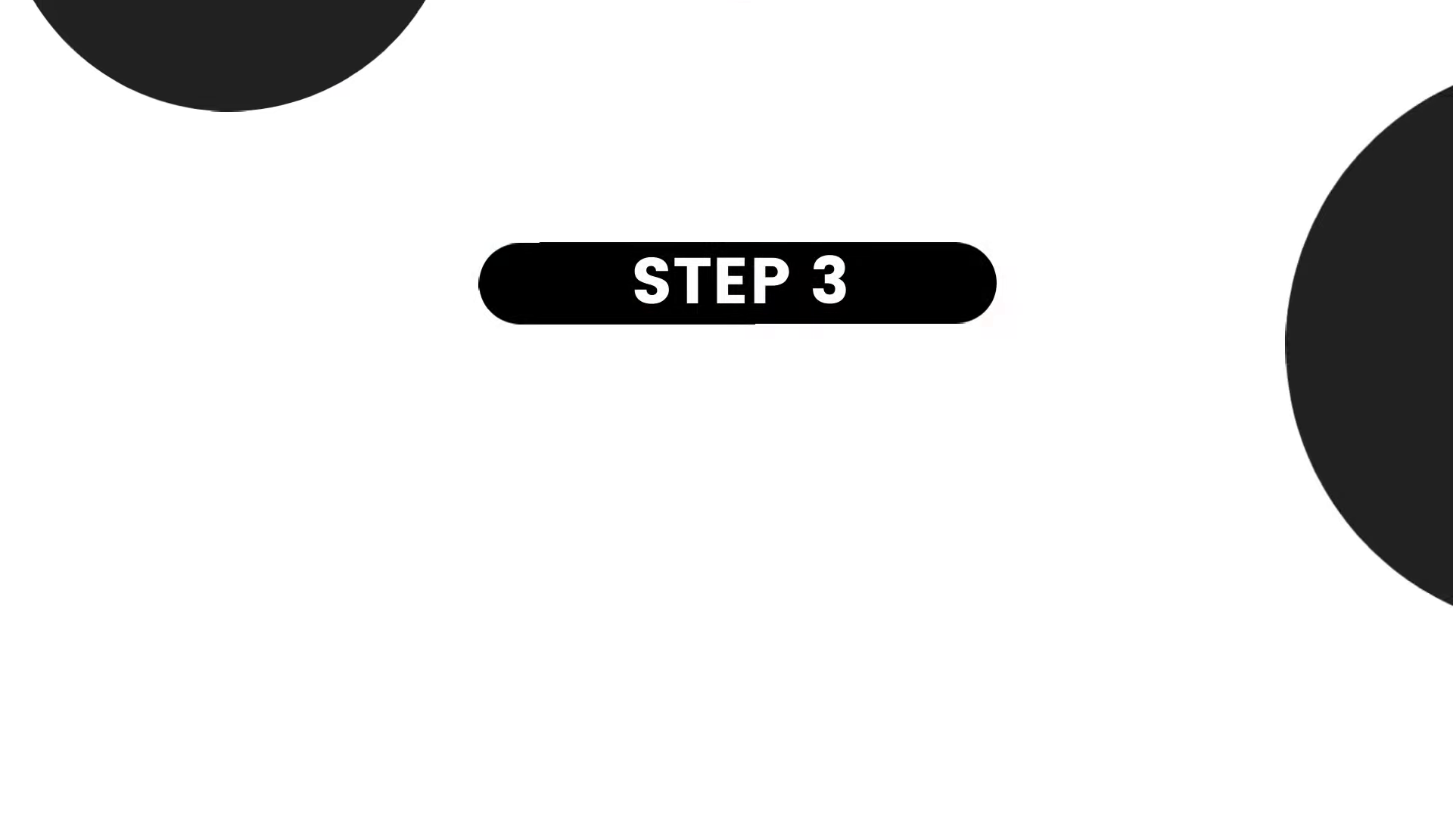